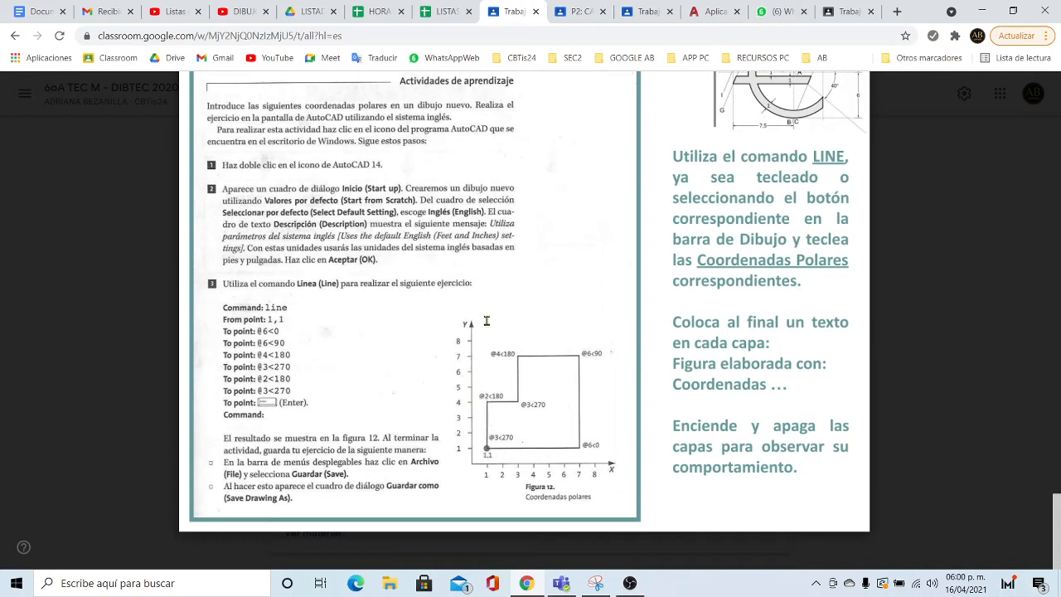
- Scroll through the P2 layers-and-coordinates assignment, briefly checking the AutoCAD Web drawings tab
scroll(495, 308, "up", 10)
scroll(500, 303, "up", 3)
scroll(499, 301, "down", 2)
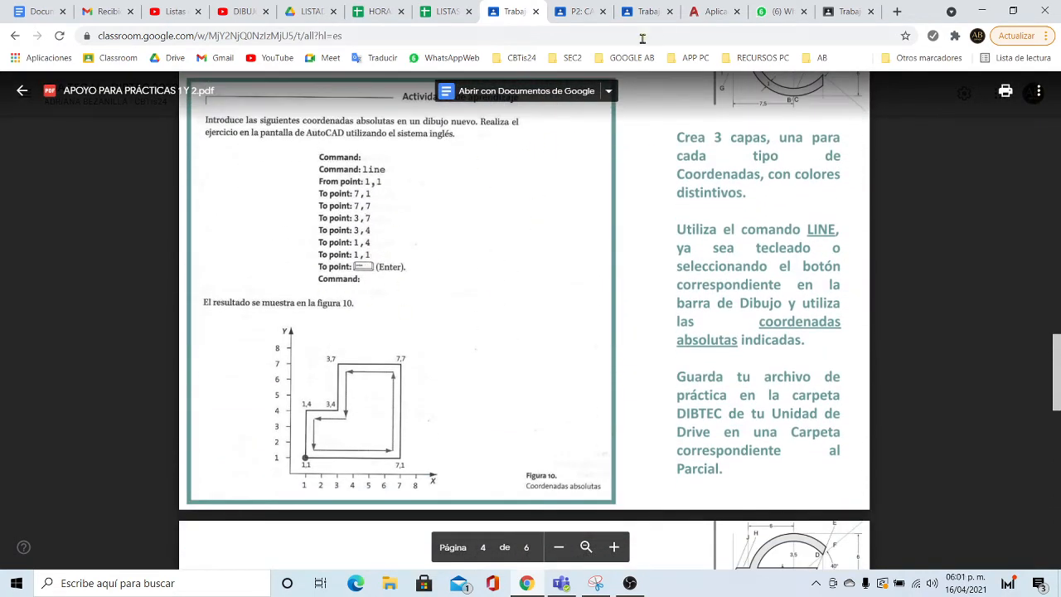
left_click_drag(544, 11, 650, 12)
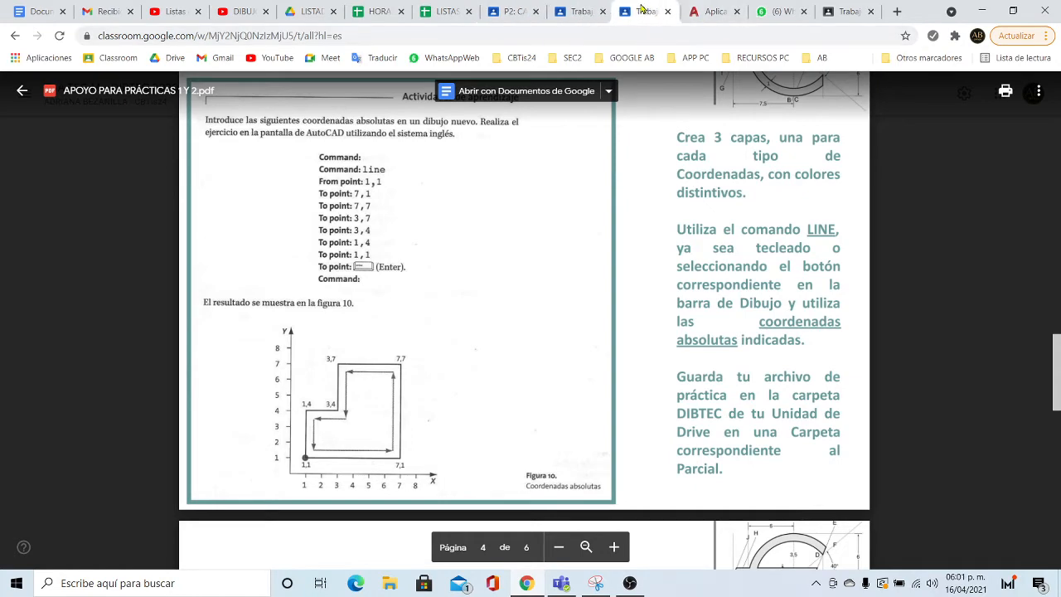
left_click(705, 12)
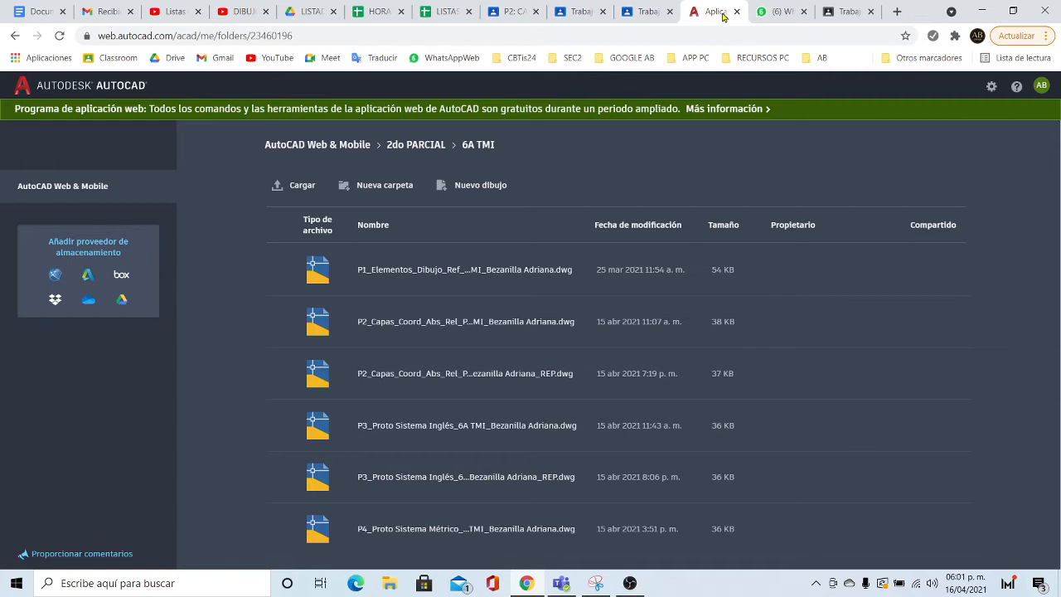
left_click(501, 12)
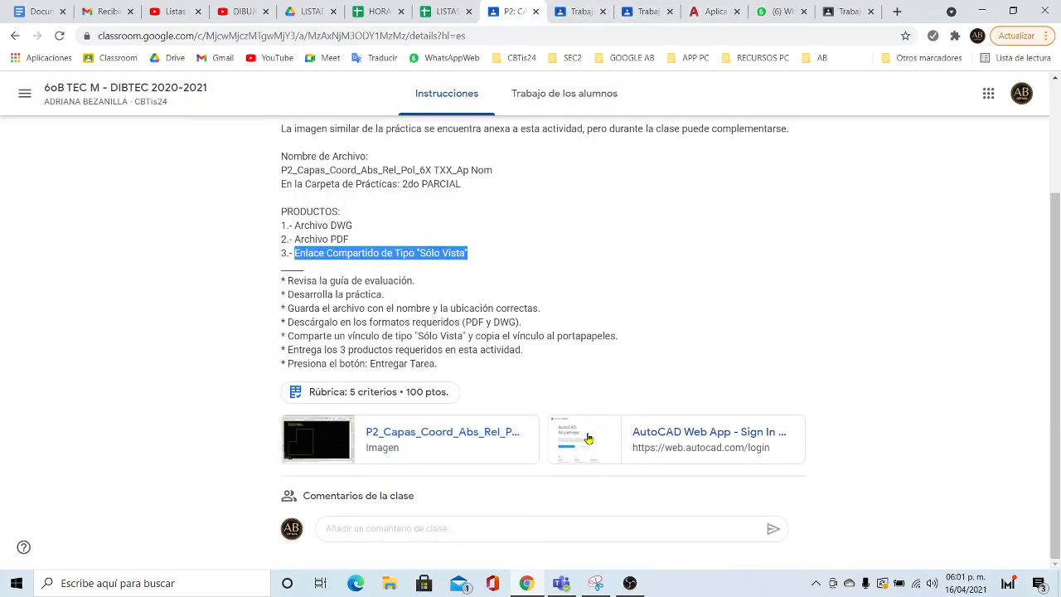
scroll(533, 372, "up", 2)
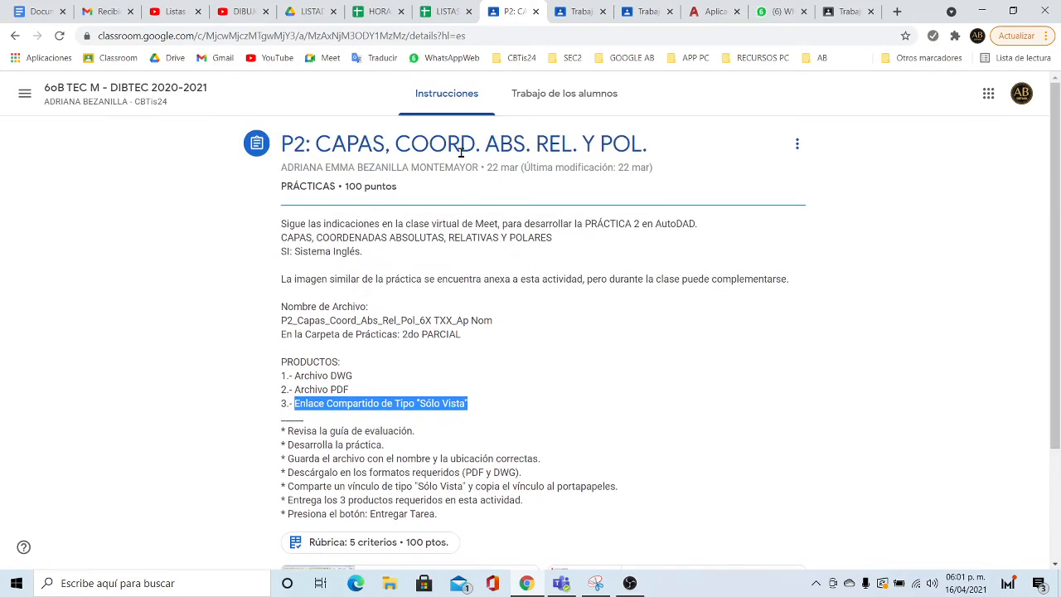
scroll(676, 524, "down", 2)
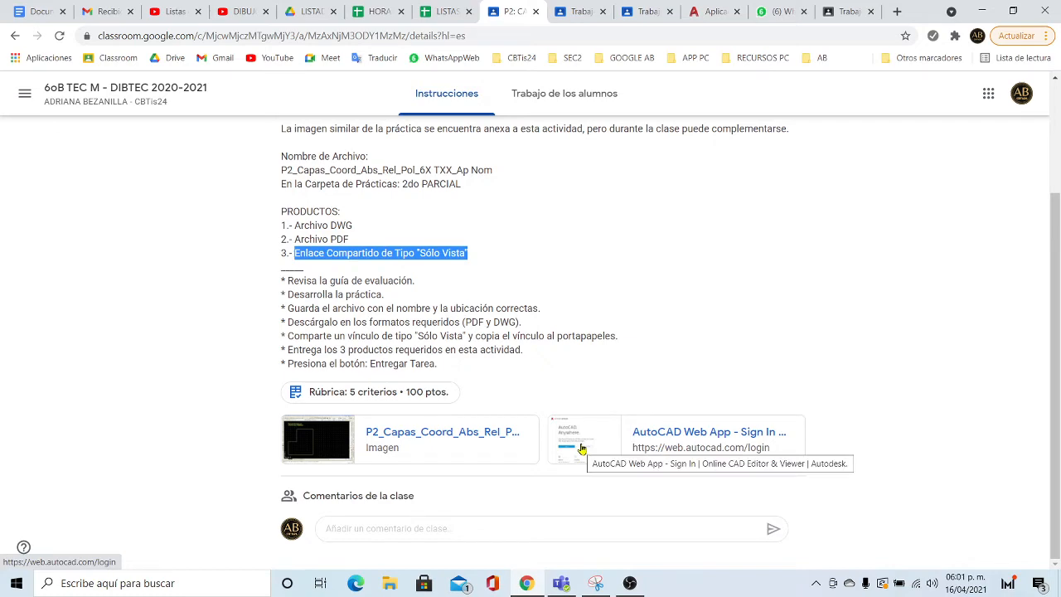
scroll(99, 116, "up", 2)
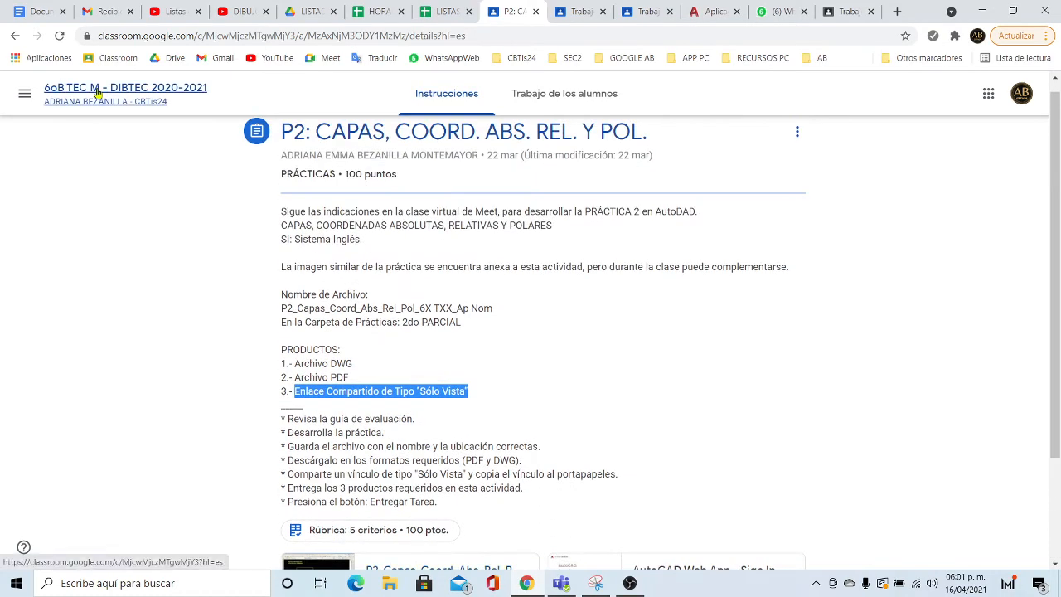
- In Trabajo de clase, expand and collapse the AUTOCAD WEB material, then return to AutoCAD Web
left_click(94, 93)
left_click(454, 96)
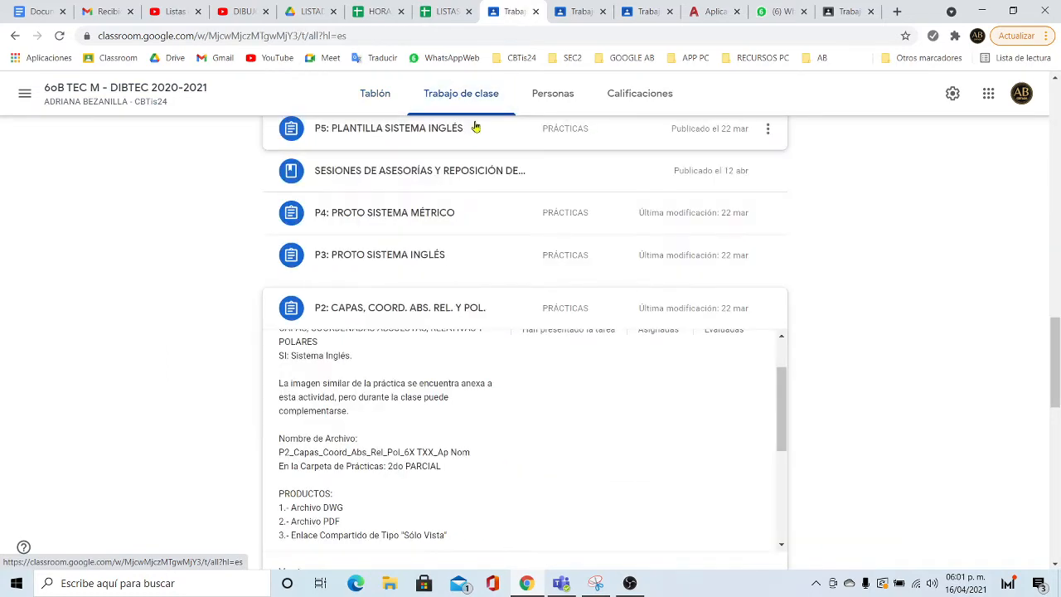
left_click(357, 311)
scroll(362, 305, "up", 8)
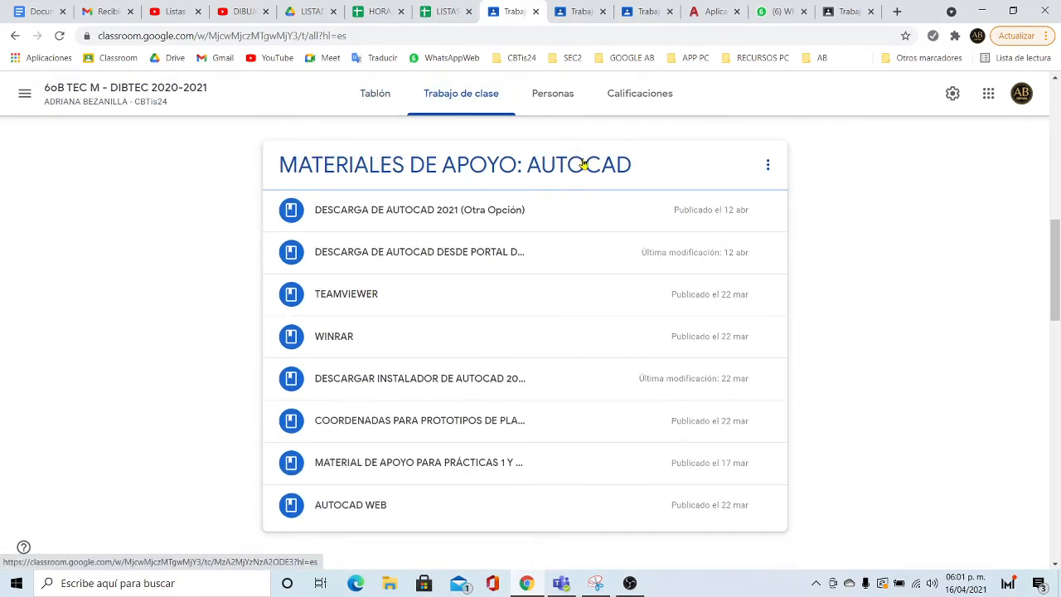
left_click(349, 506)
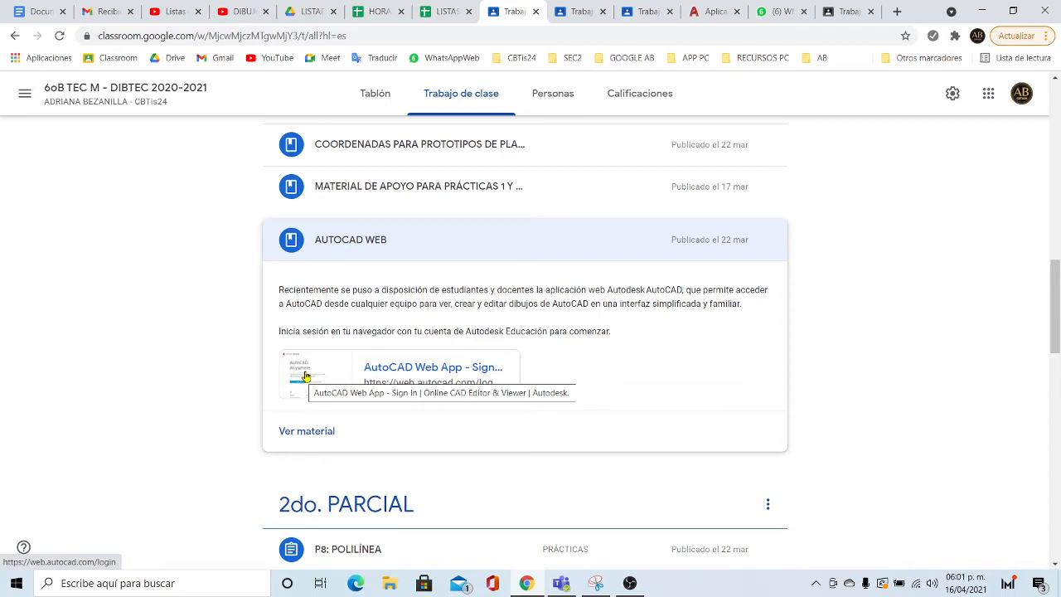
left_click(337, 236)
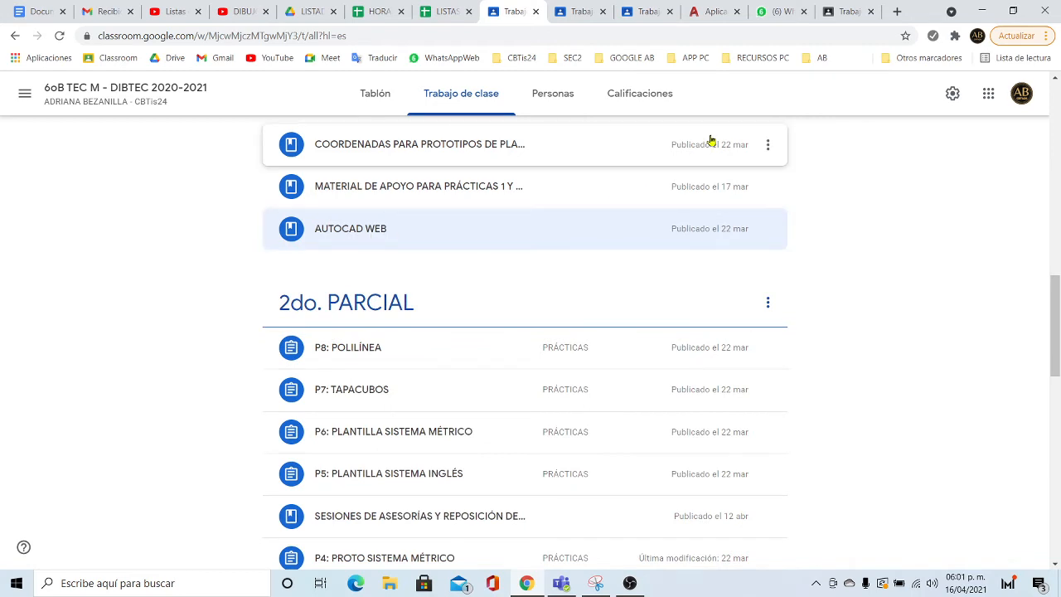
left_click(712, 12)
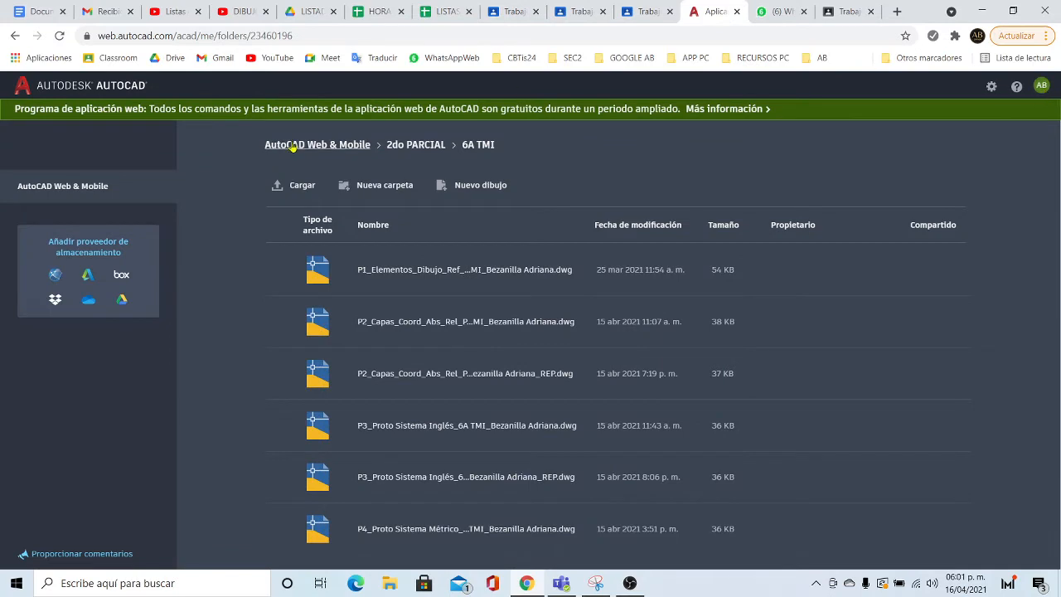
- From the AutoCAD Web & Mobile top level, open 2do PARCIAL and start a new drawing
left_click(317, 146)
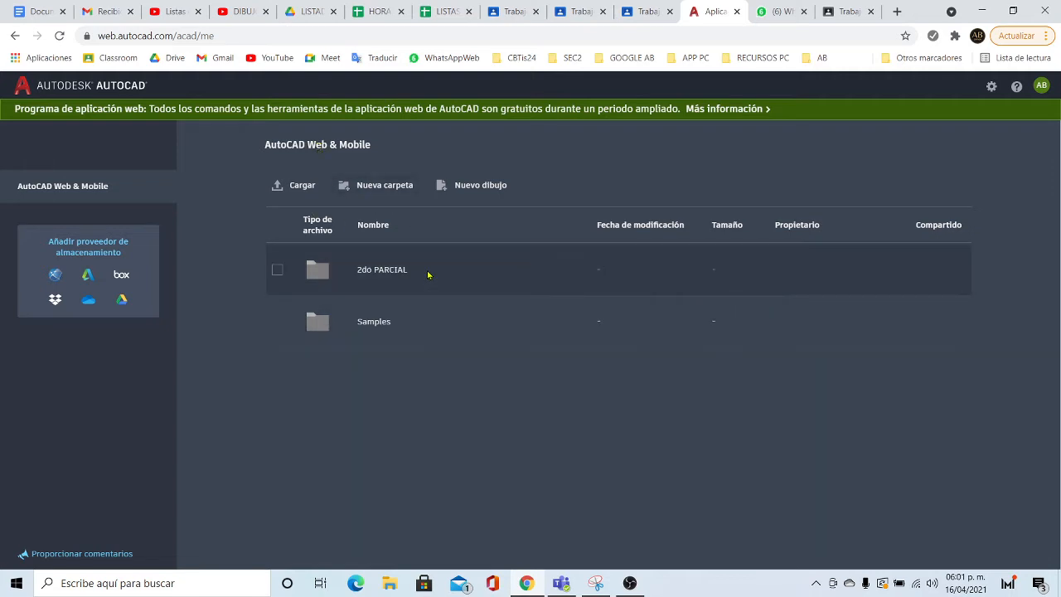
left_click(382, 270)
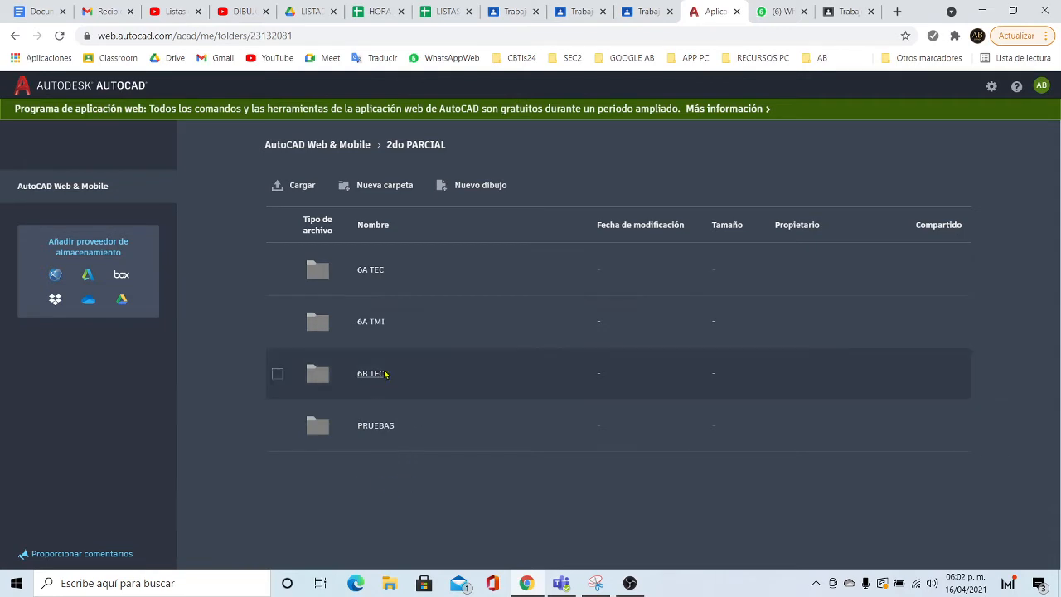
left_click(470, 187)
left_click(355, 283)
- Name the drawing P2_Capas_Coord_Abs_Rel_Pol_6X TXX, replacing Ap Nom with the student's name
type("P2_Capas_Coord_Abs_Rel_Pol_6X TXX_Ap Nom")
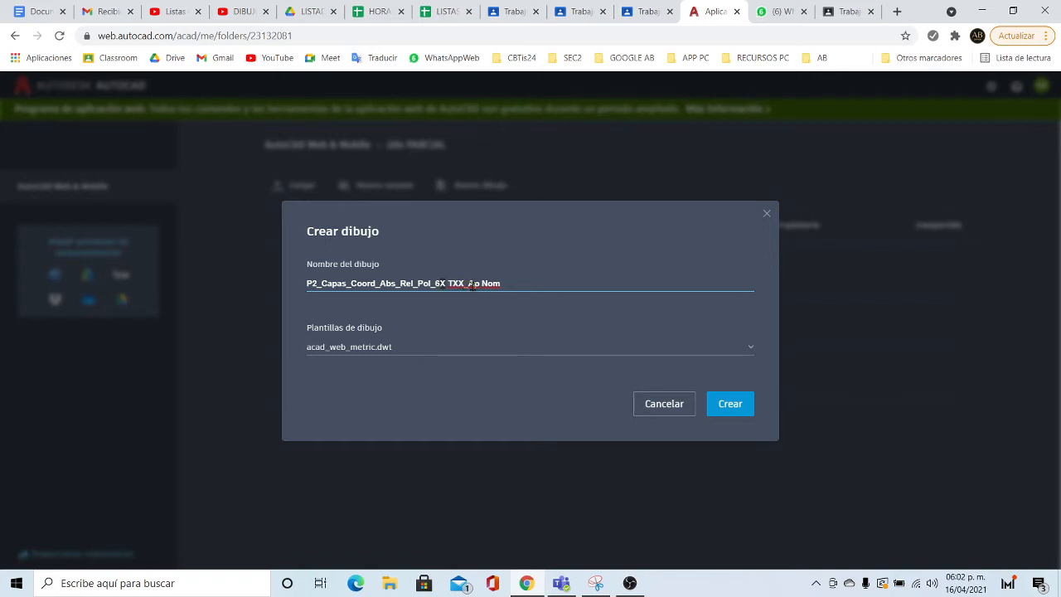
left_click_drag(469, 284, 533, 286)
type("Beaz")
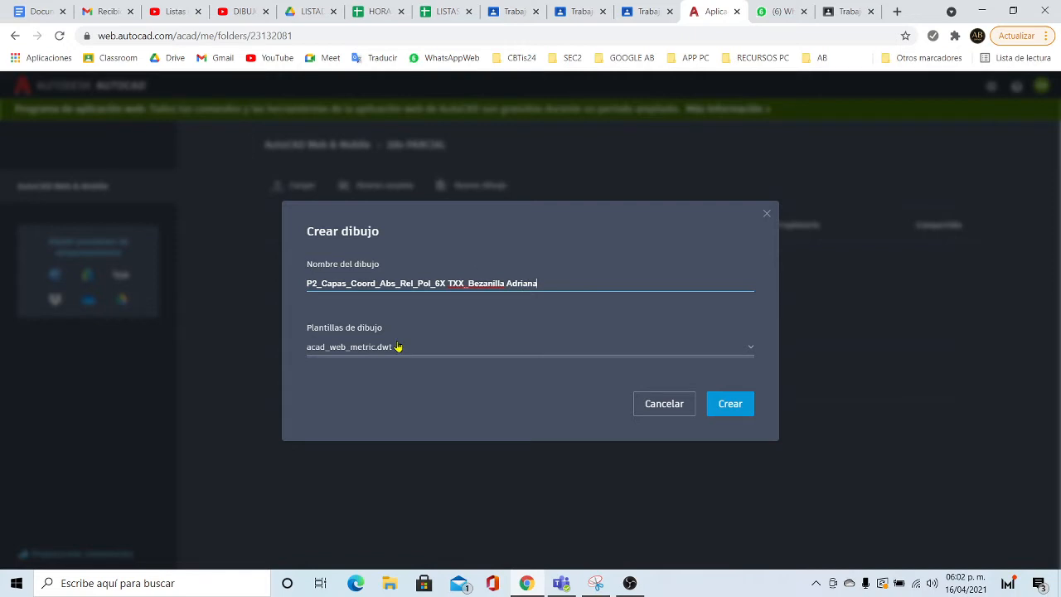
- Base the drawing on the acad_web_imperial.dwt template and create it
left_click(390, 348)
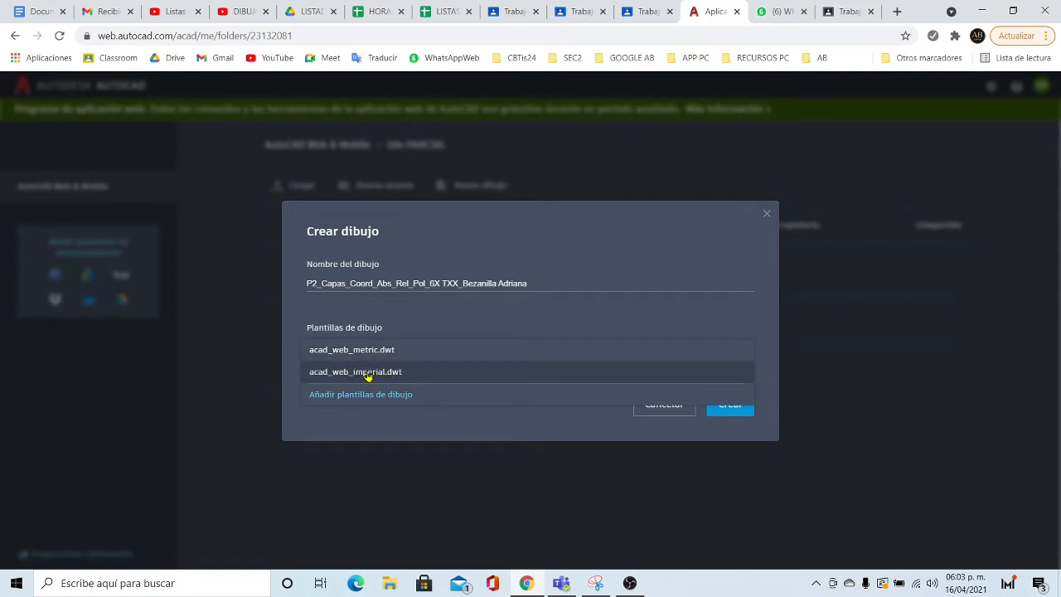
left_click(367, 374)
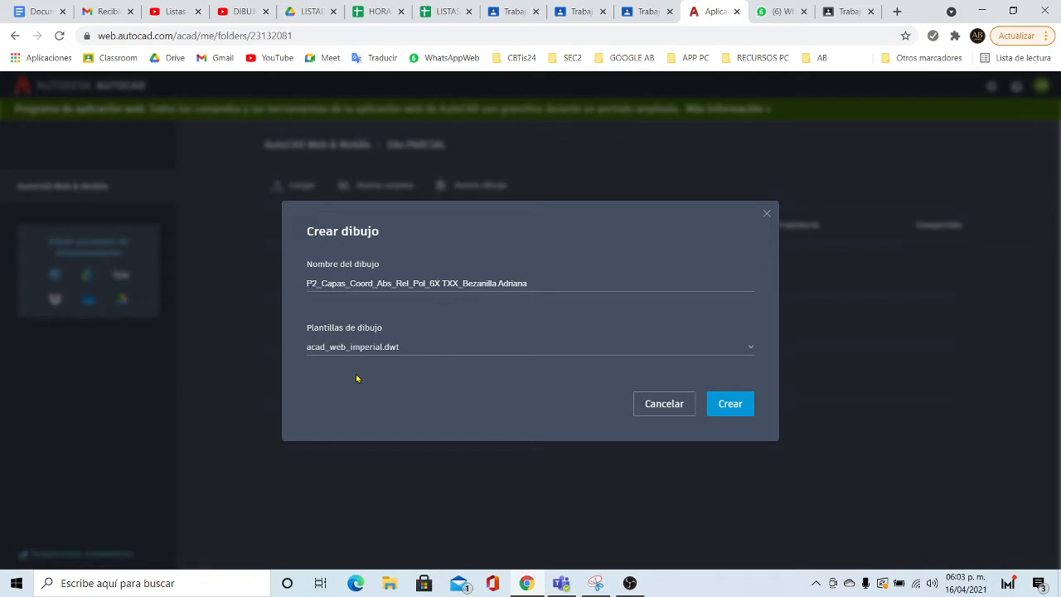
left_click(379, 349)
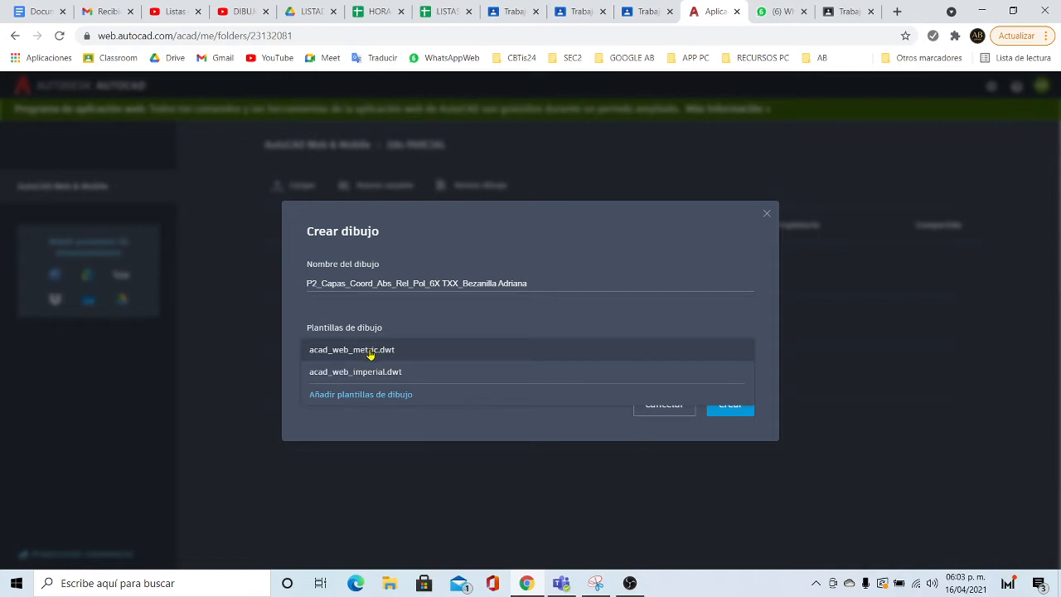
left_click(372, 373)
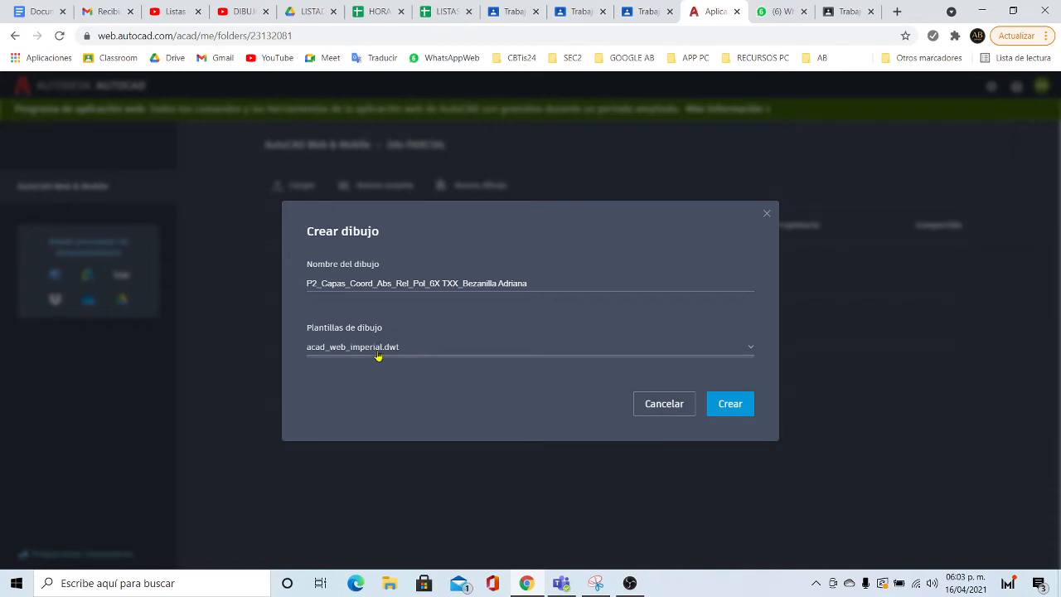
left_click(730, 406)
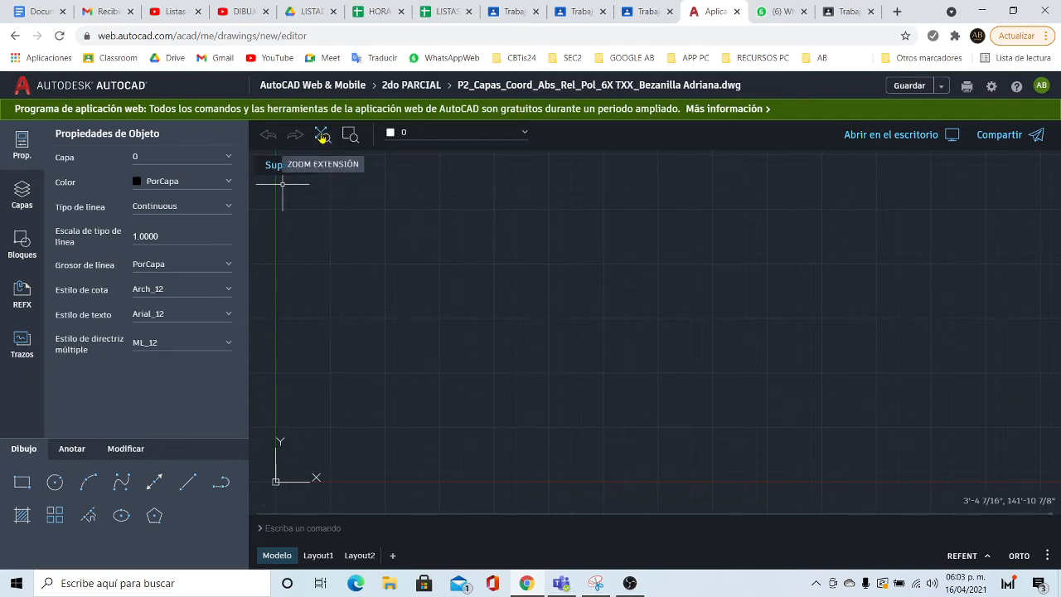
left_click(322, 136)
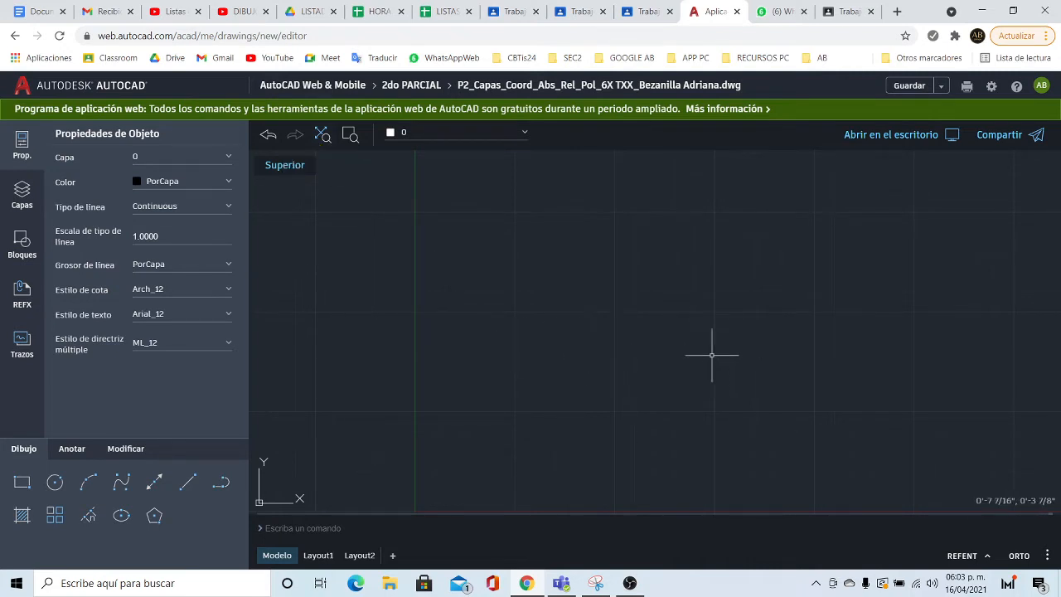
left_click(24, 145)
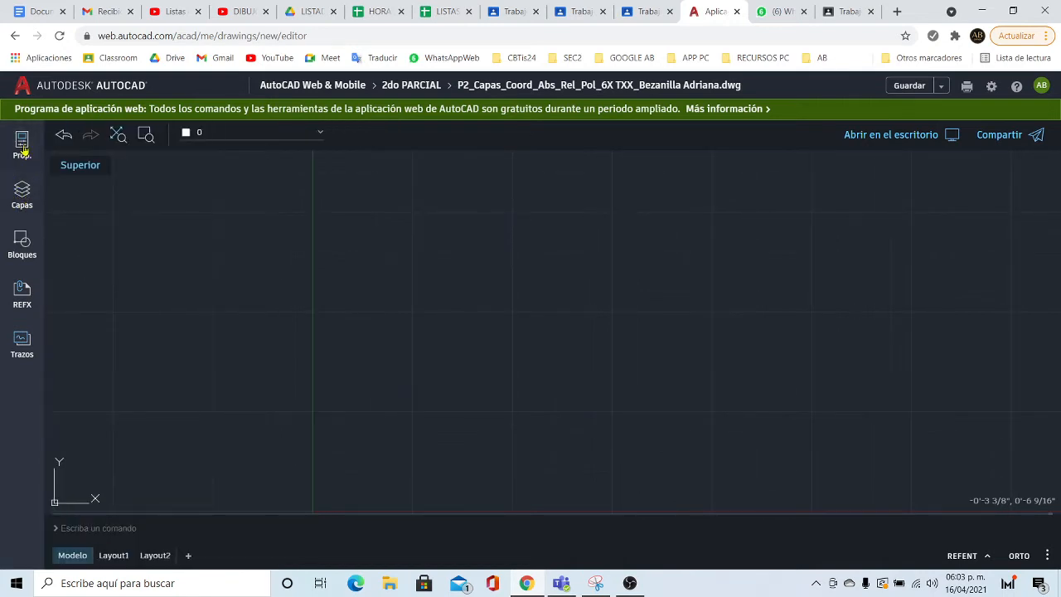
left_click(23, 147)
left_click(22, 196)
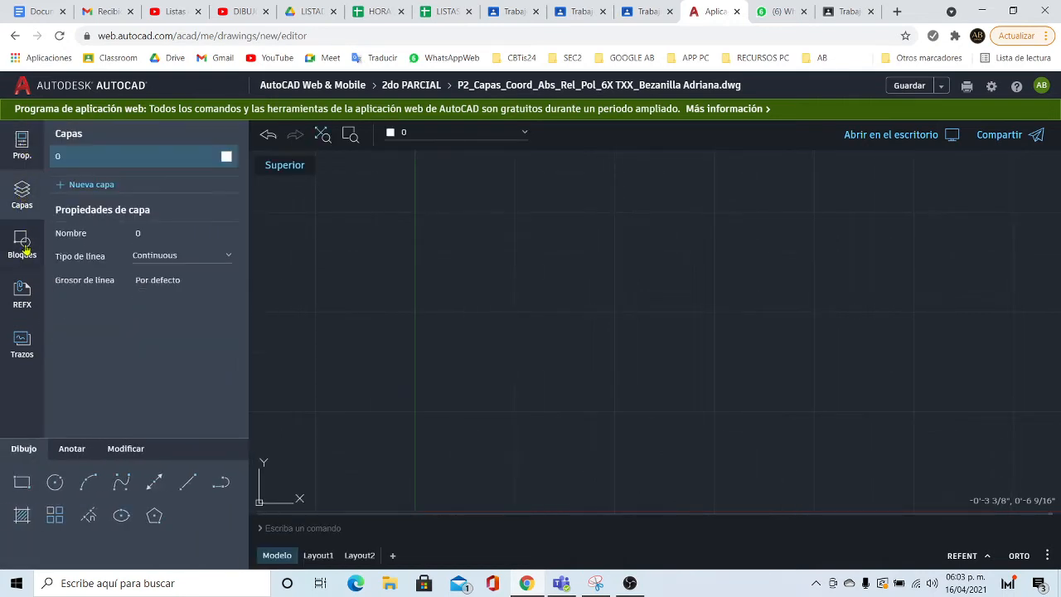
left_click(25, 245)
left_click(25, 288)
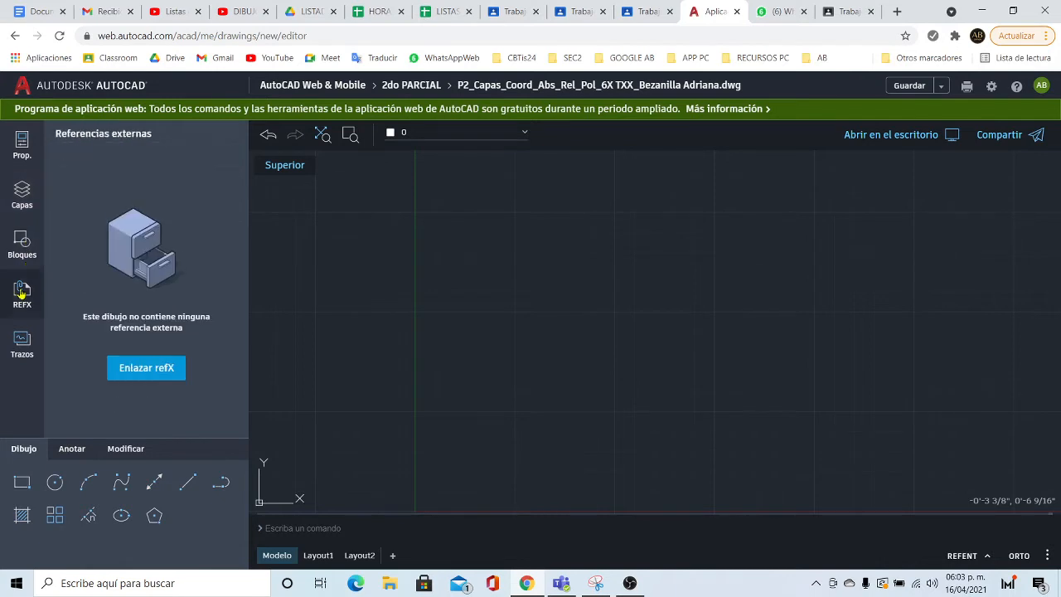
left_click(28, 348)
left_click(21, 143)
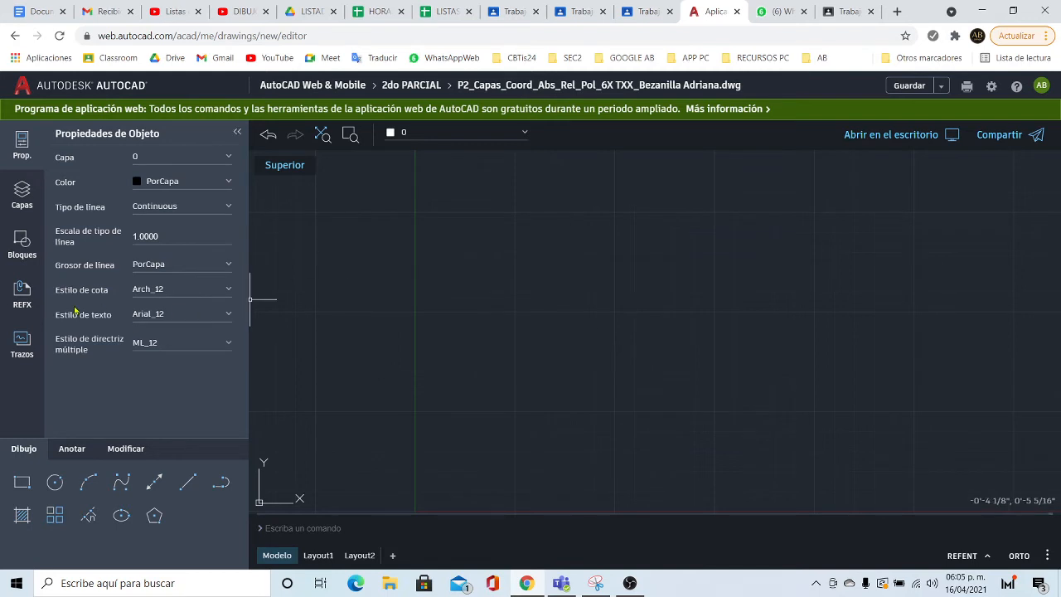
- Set text style Arial_0.25, dimension style Arch_0.25 and multileader style ML_0.25
left_click(227, 314)
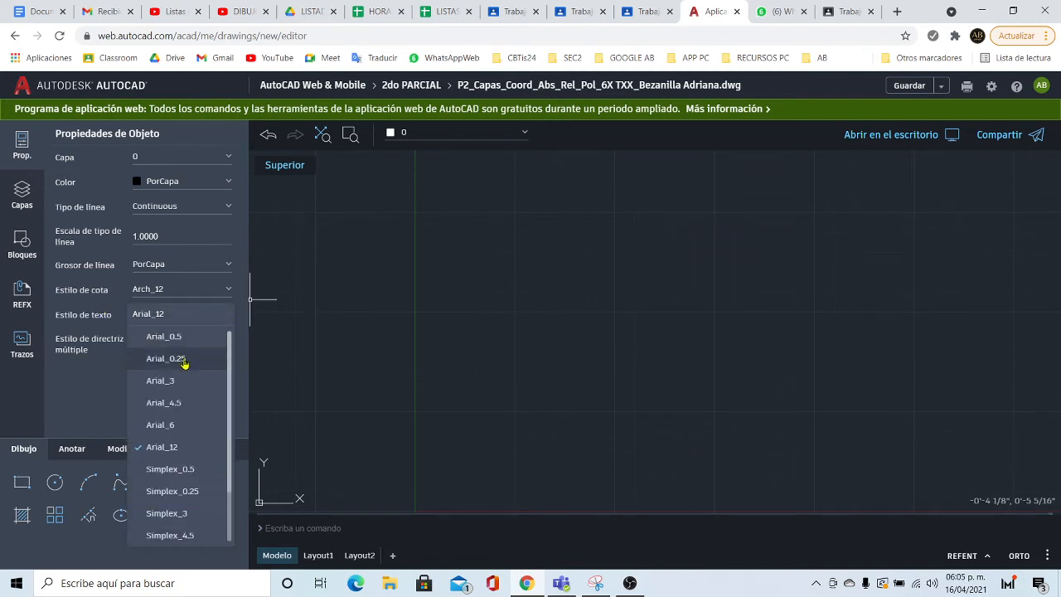
left_click(183, 359)
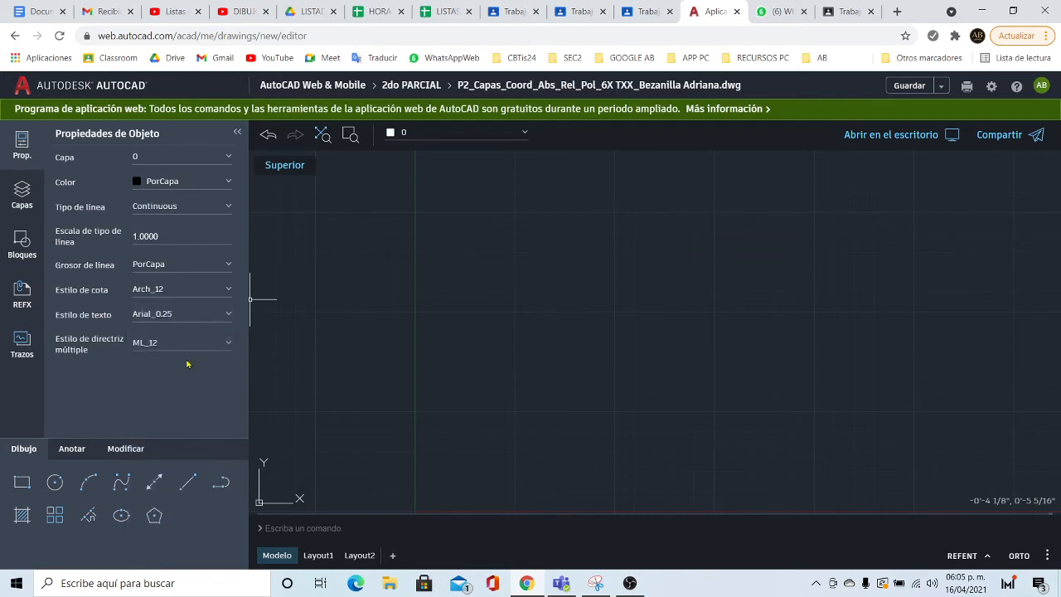
left_click(230, 290)
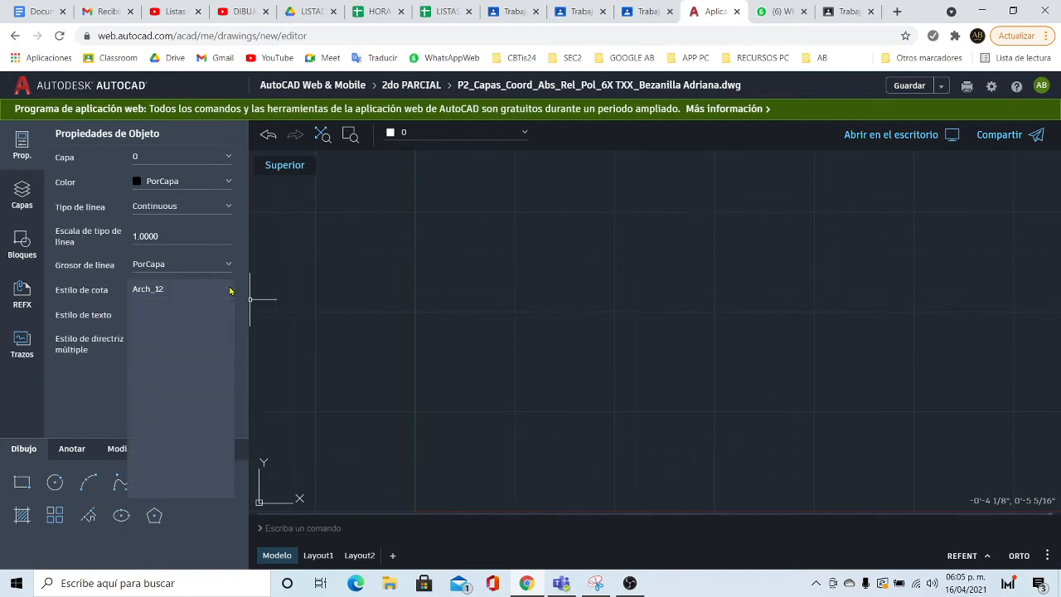
left_click(186, 311)
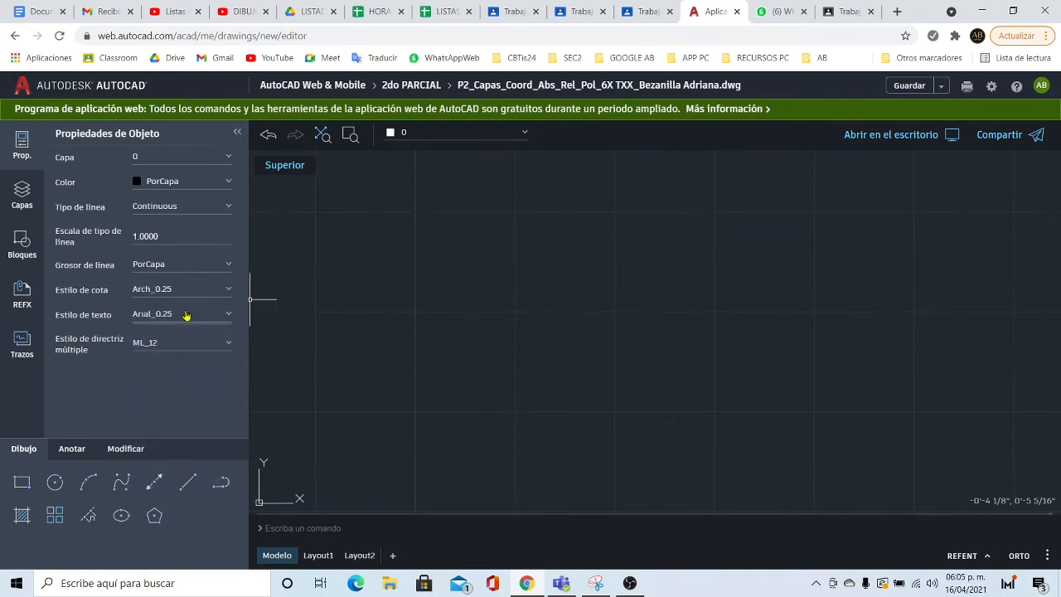
left_click(229, 345)
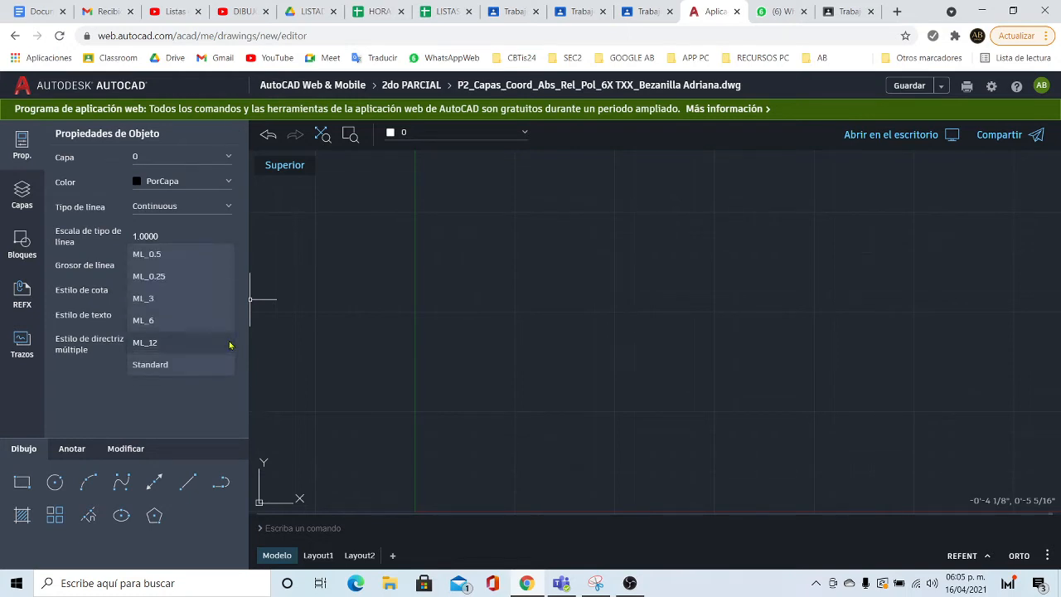
left_click(194, 277)
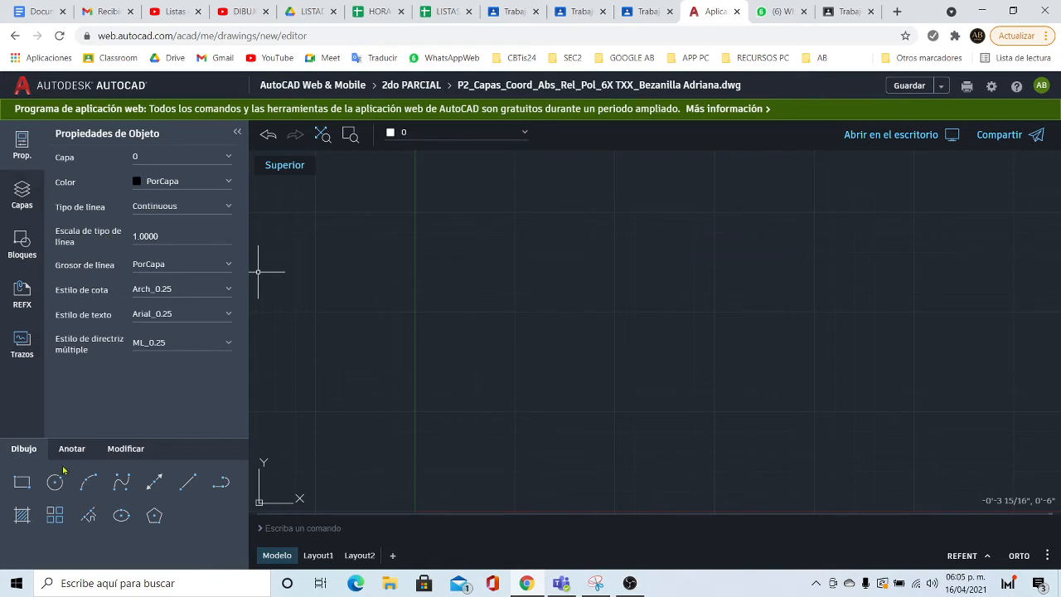
left_click(23, 243)
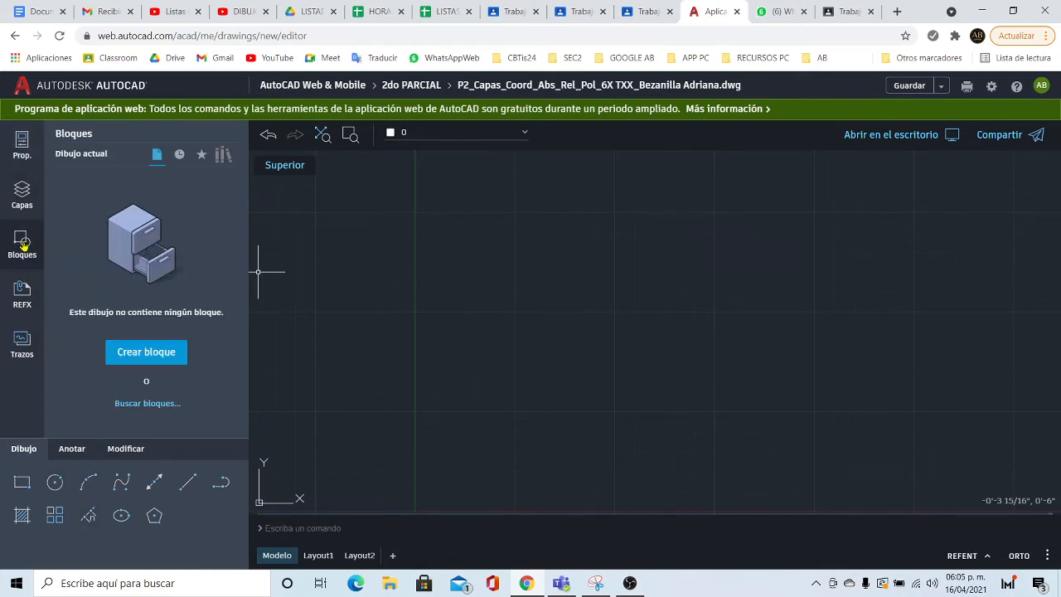
- Create the COORD ABSOLUTAS layer coloured yellow
left_click(25, 194)
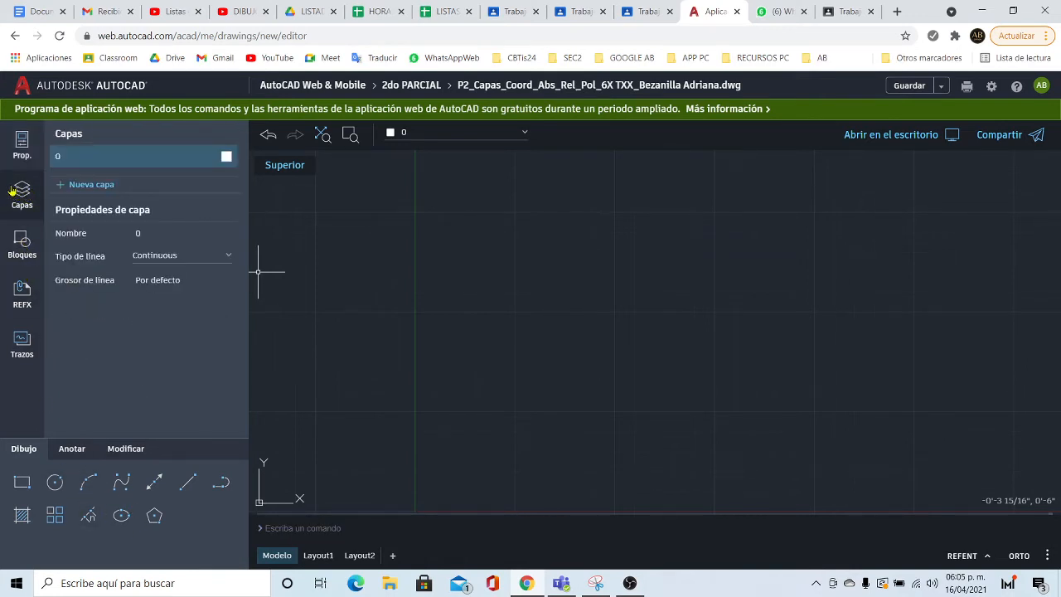
left_click(86, 185)
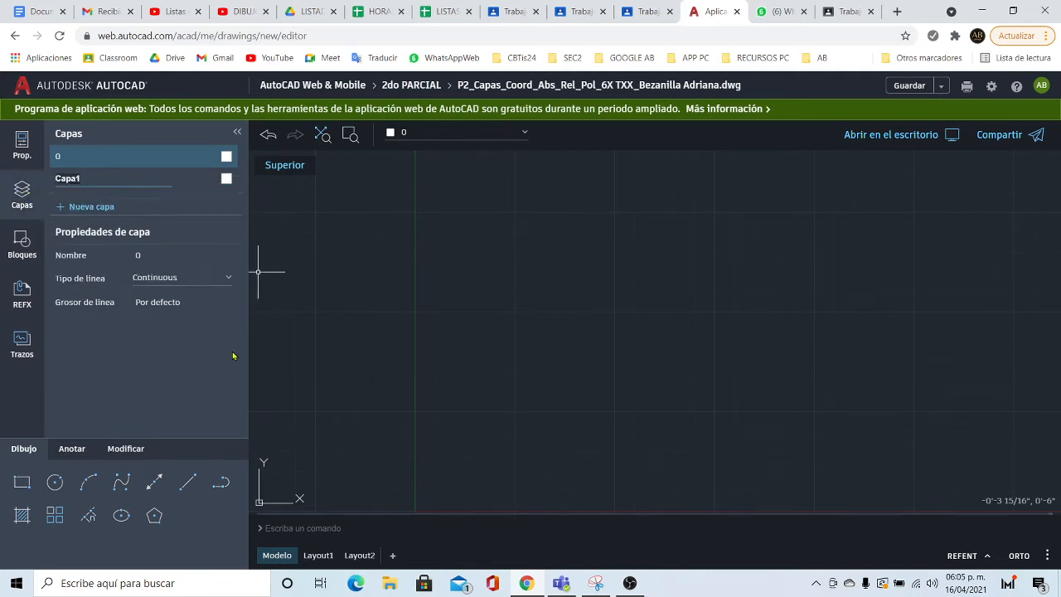
type("COORD ABSOLUTAS")
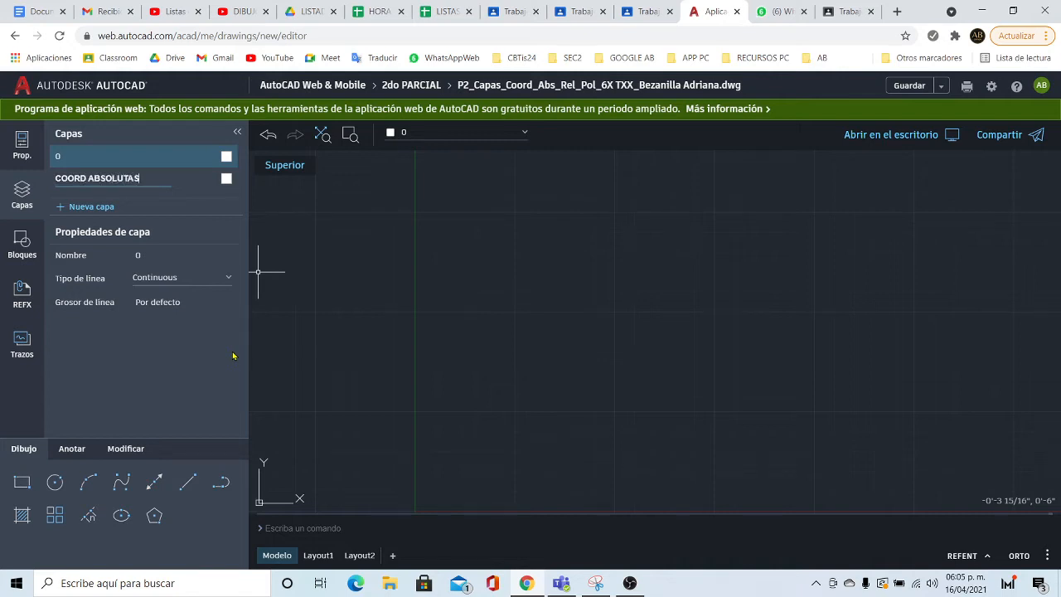
left_click(226, 179)
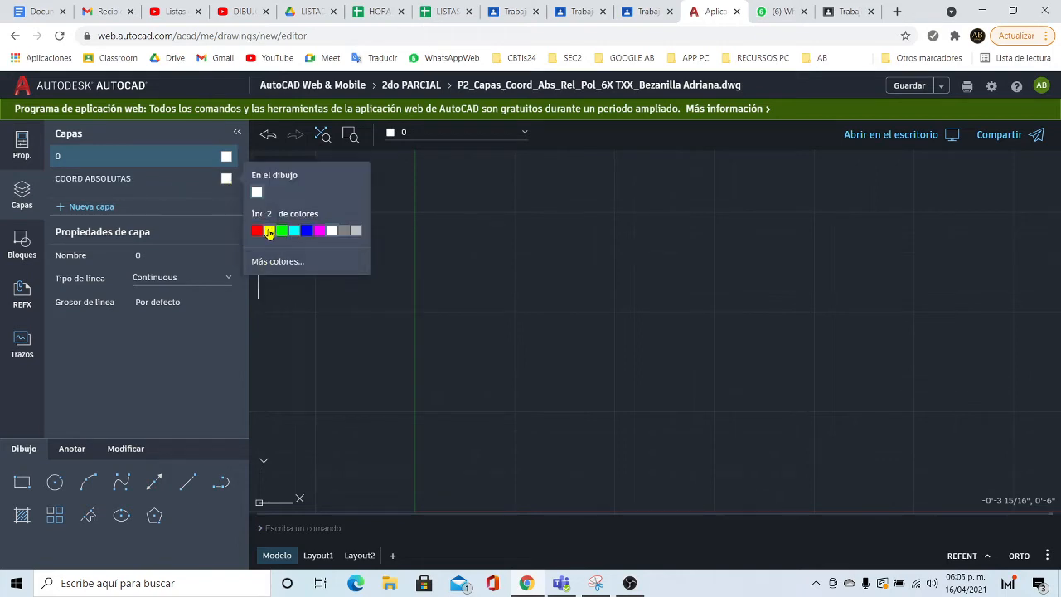
left_click(269, 231)
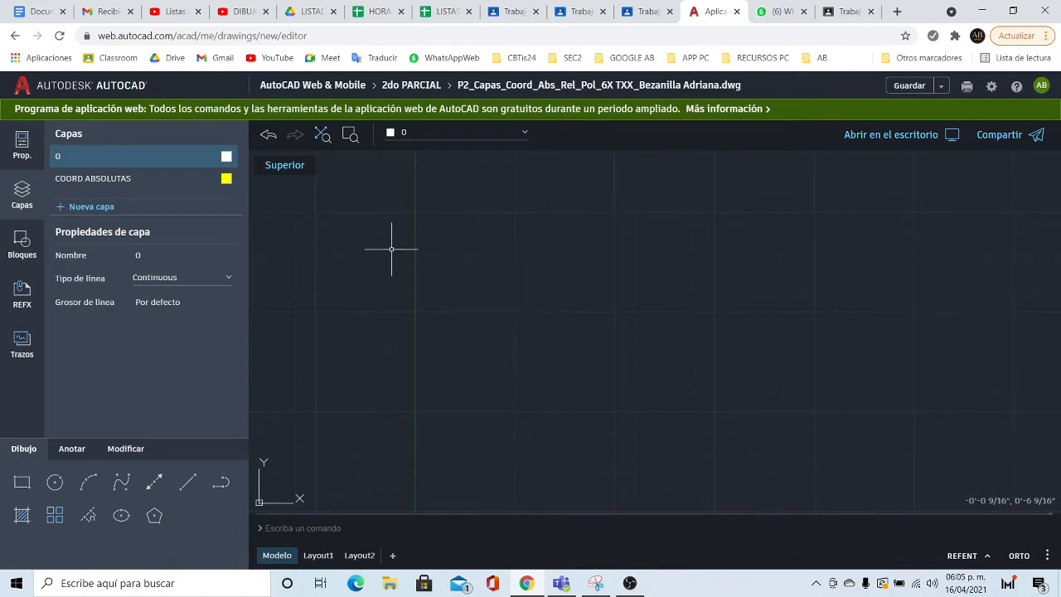
- Add the COORD RELATIVAS layer in magenta and COORD POLARES in green
left_click(91, 207)
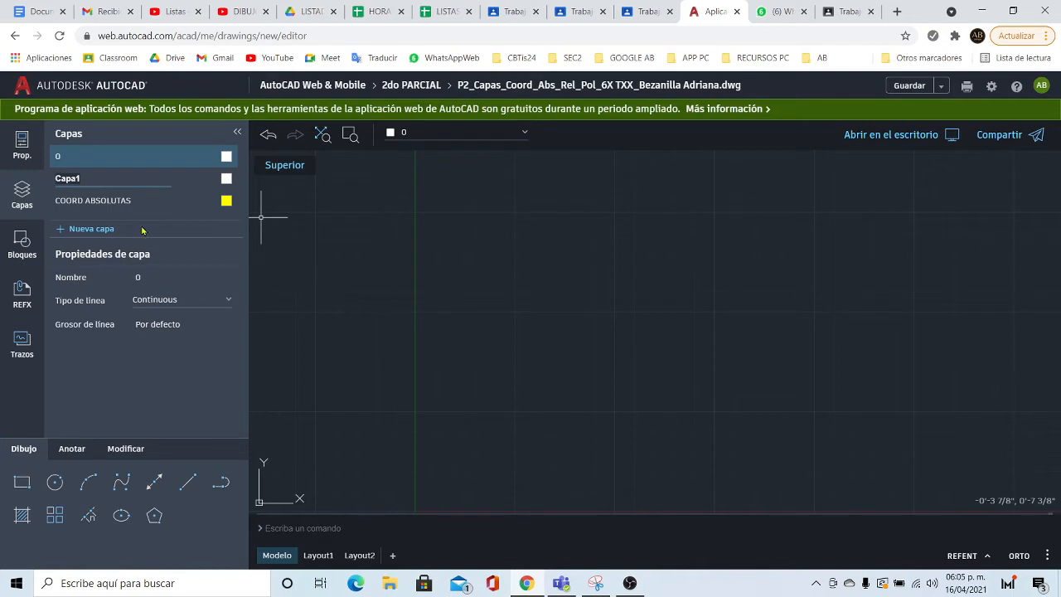
type("COORD RELATIVAS")
left_click(226, 178)
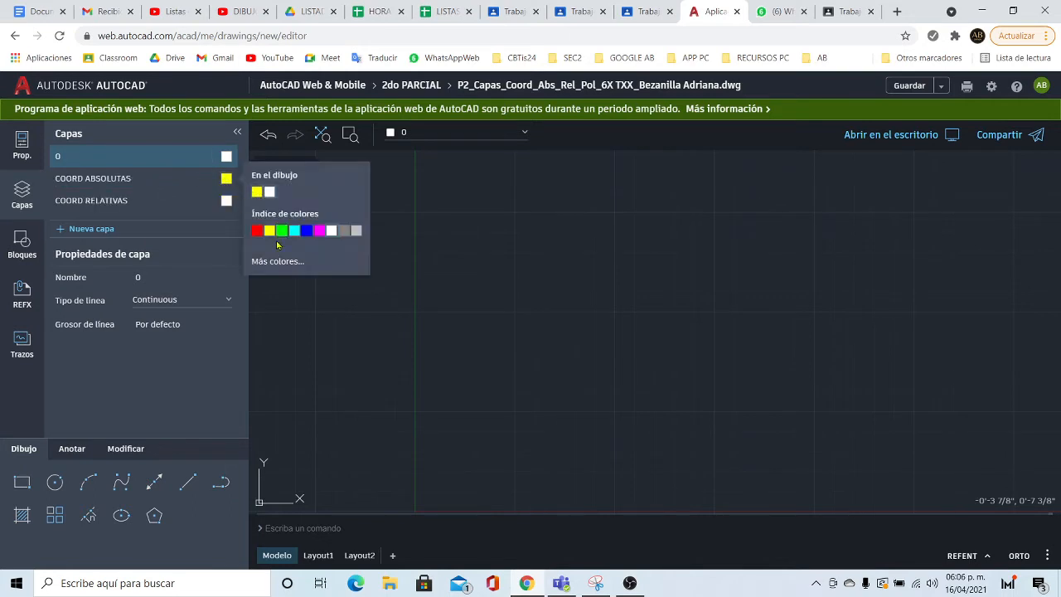
left_click(319, 230)
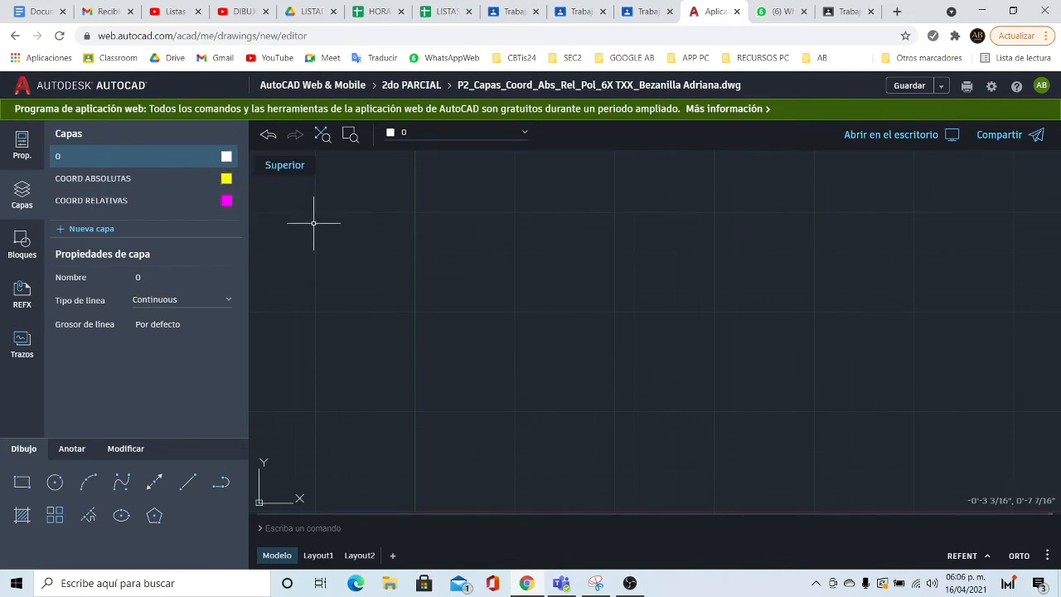
left_click(92, 229)
type("COORD")
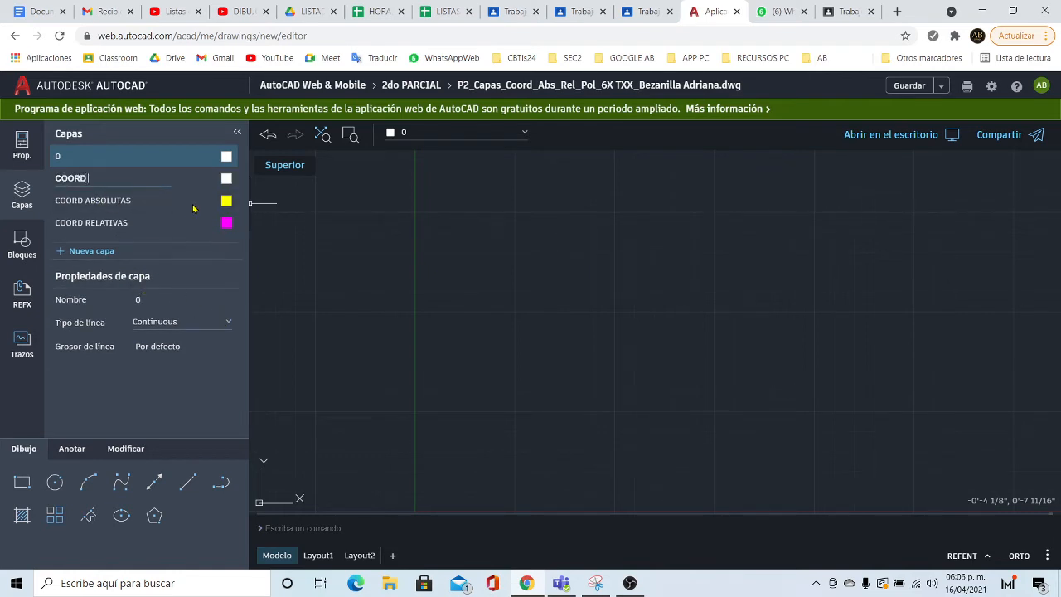
type(" POLARES")
left_click(225, 179)
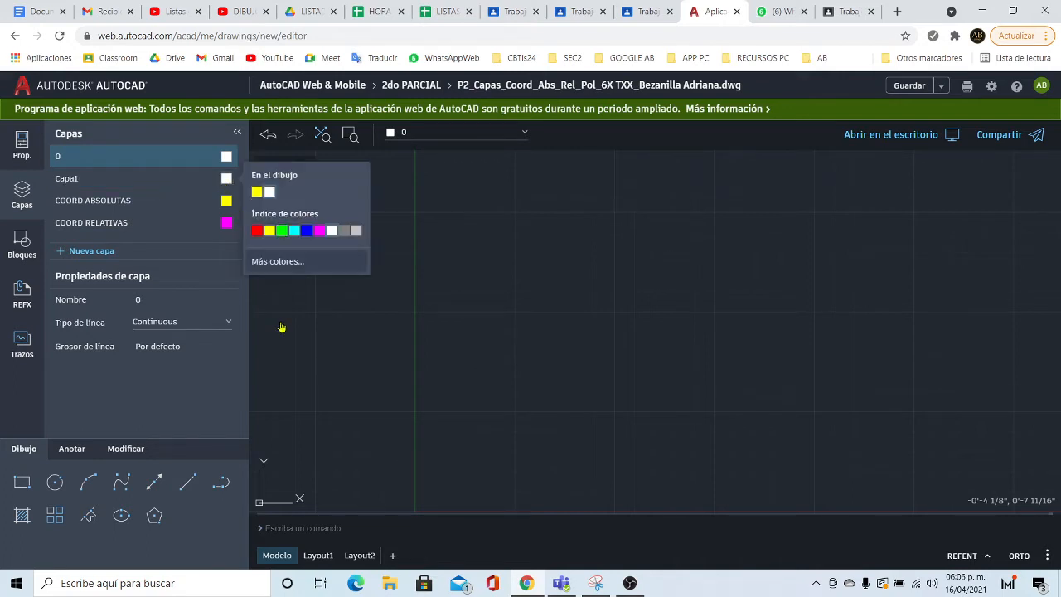
left_click(281, 230)
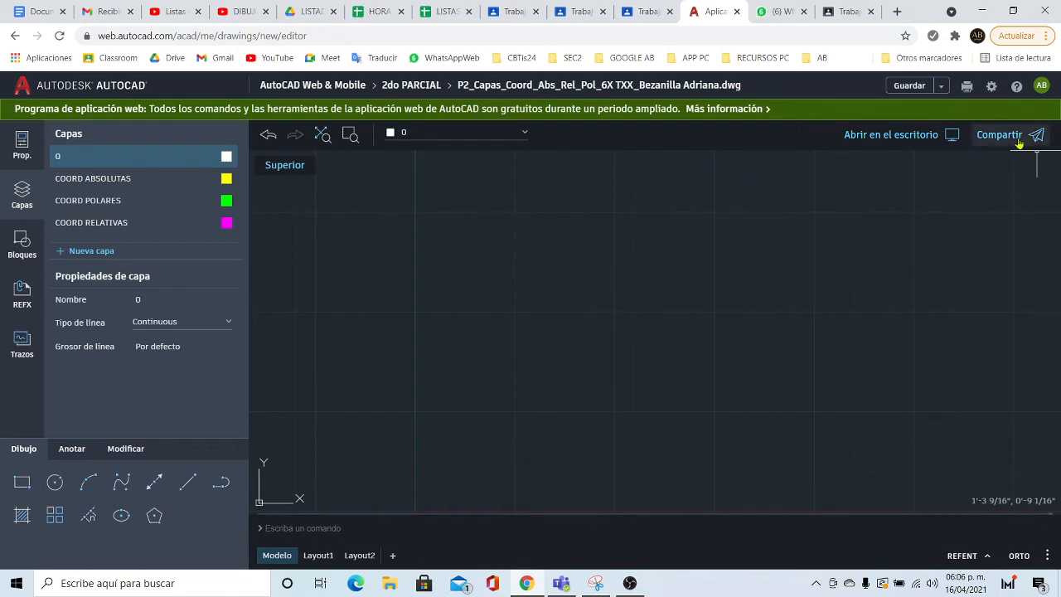
- In the drawing settings, enable Punto final, Punto medio and Intersección object snaps
left_click(991, 87)
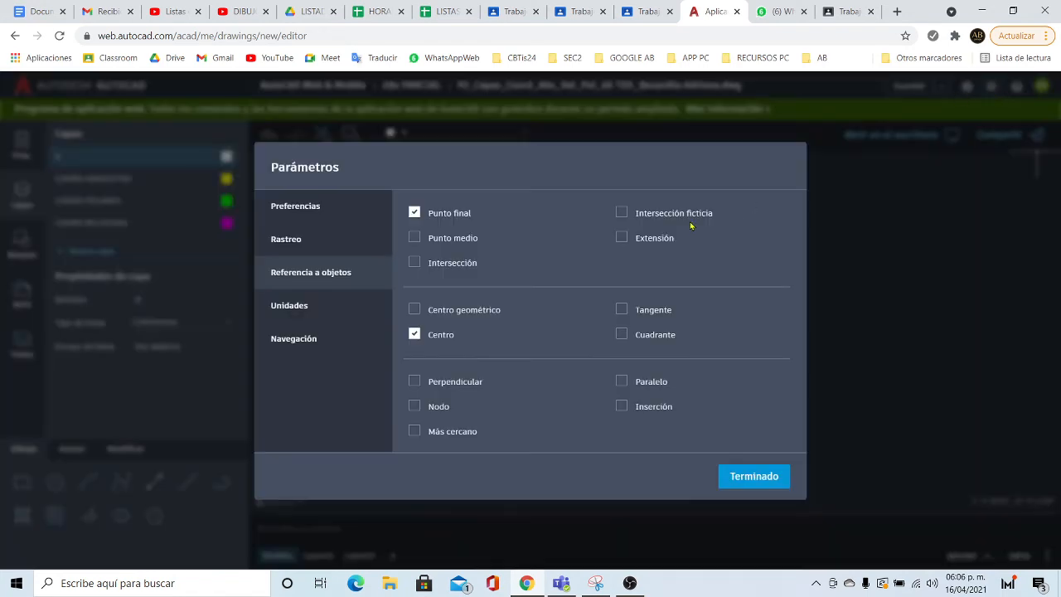
left_click(290, 207)
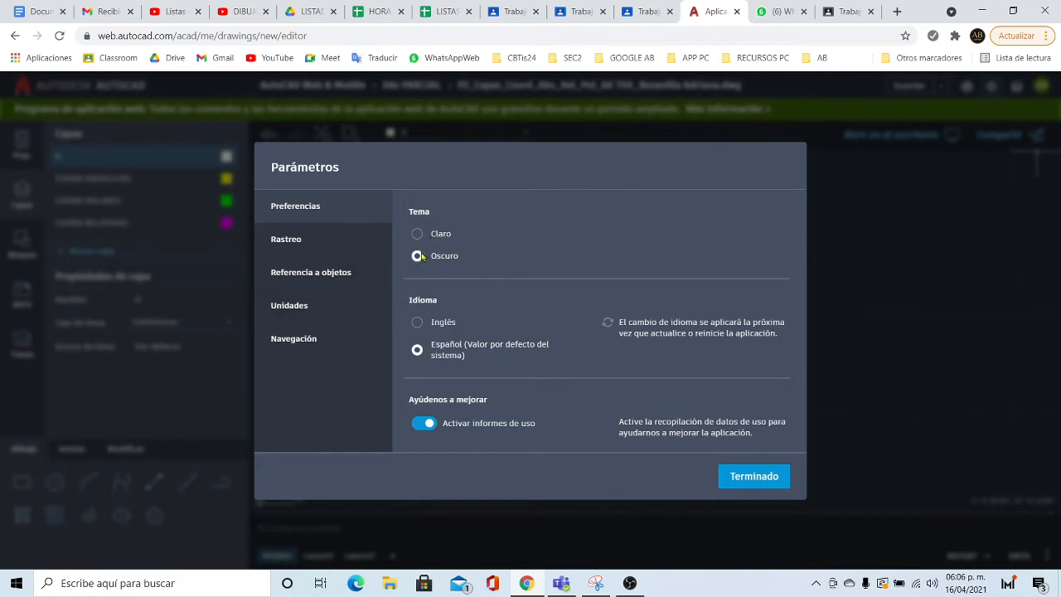
left_click(289, 279)
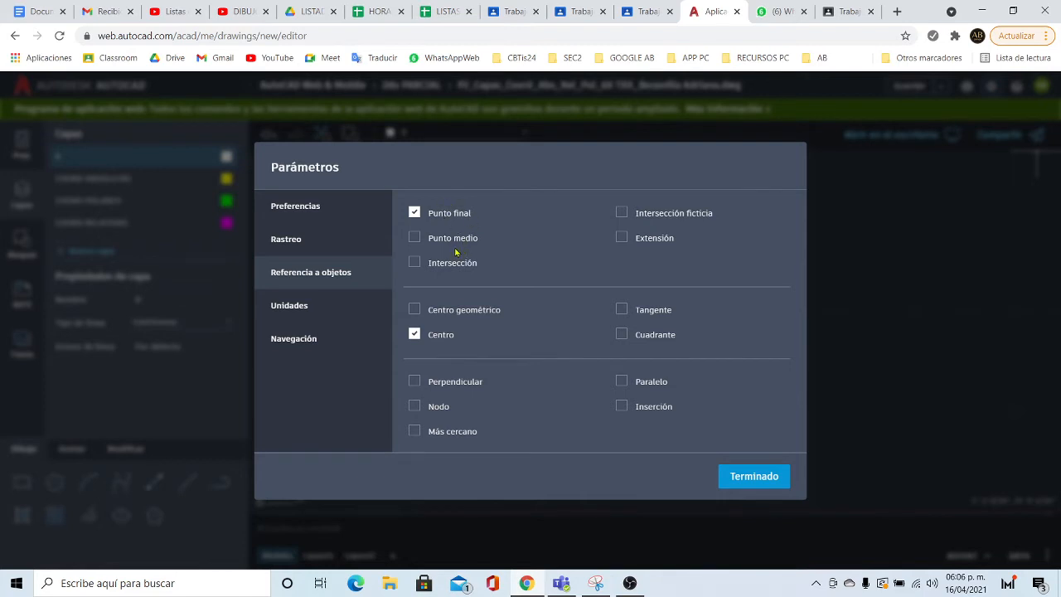
left_click(415, 212)
left_click(414, 238)
left_click(414, 262)
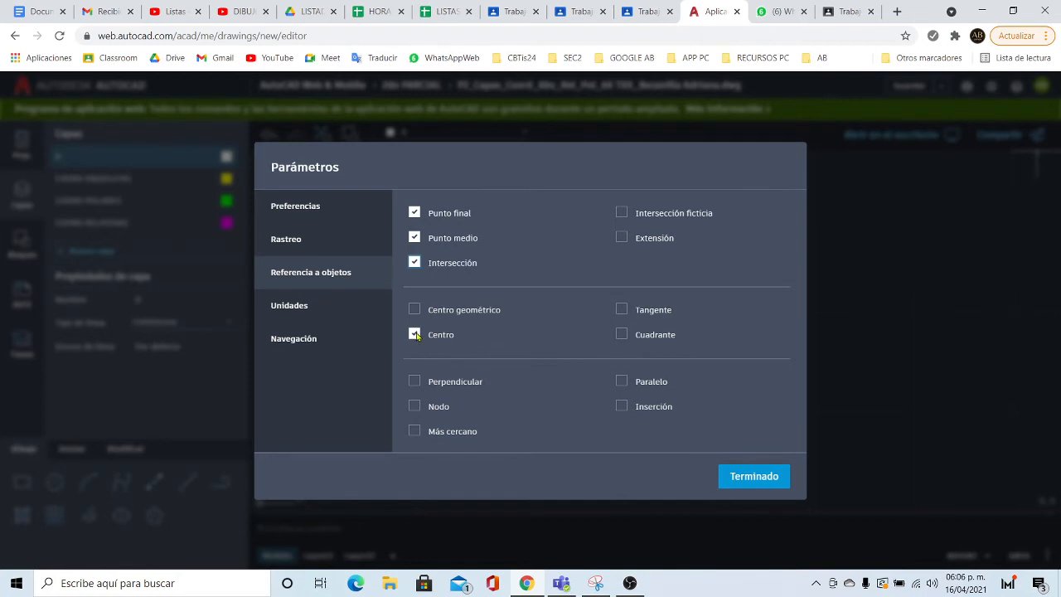
- Leave apparent intersection and extension snaps off, review units and zoom settings, and close with Terminado
left_click(621, 213)
left_click(622, 238)
left_click(621, 238)
left_click(625, 215)
left_click(282, 307)
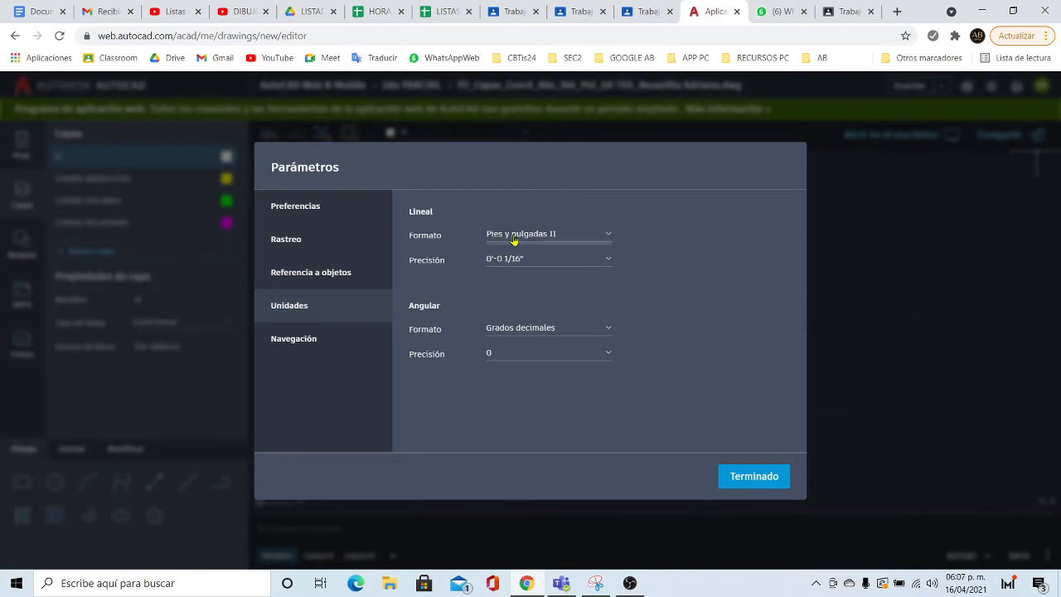
left_click(292, 347)
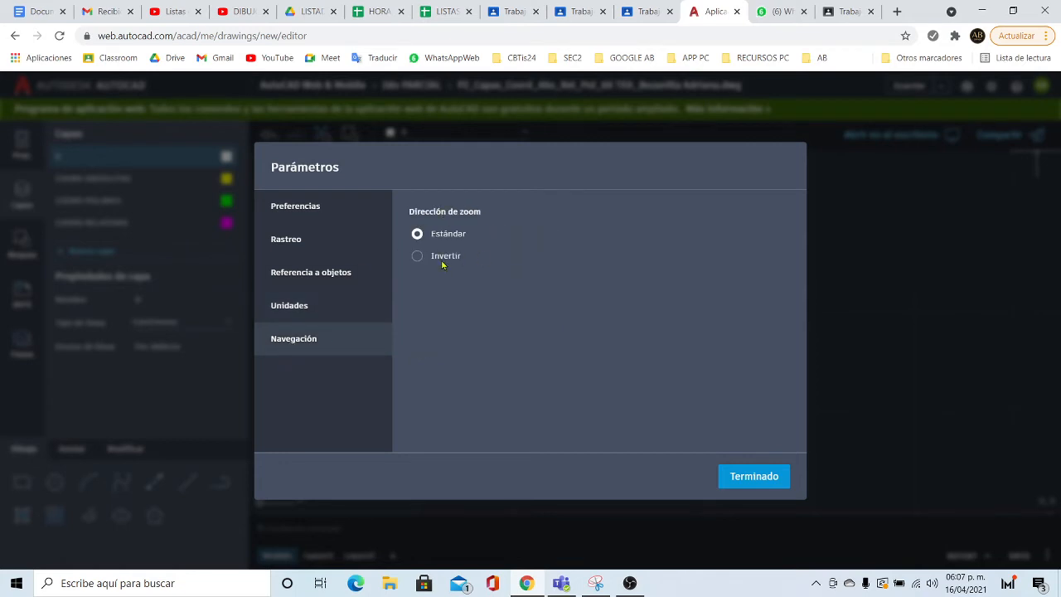
left_click(767, 482)
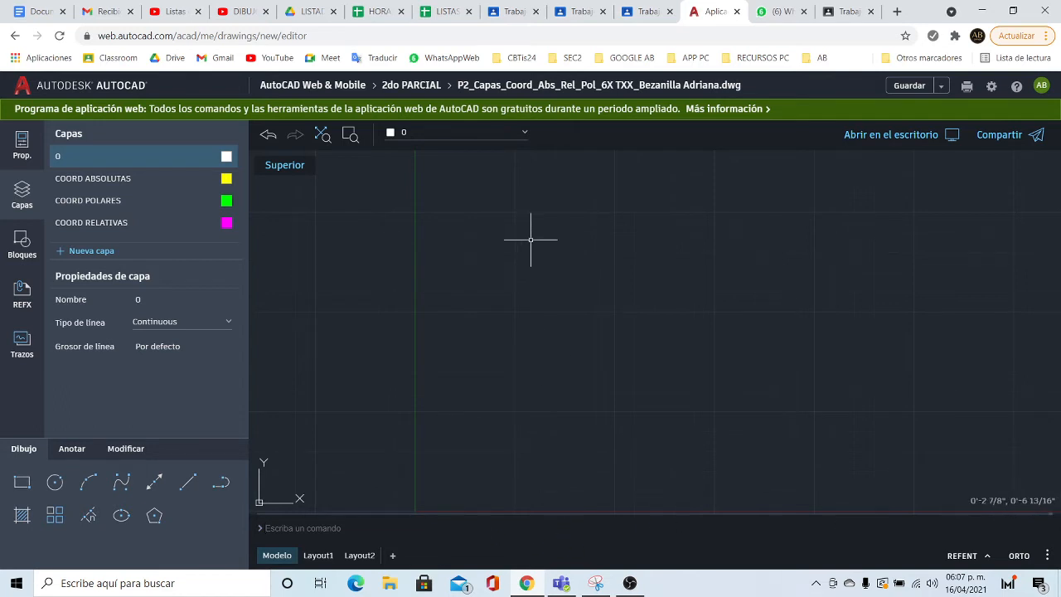
left_click(1047, 556)
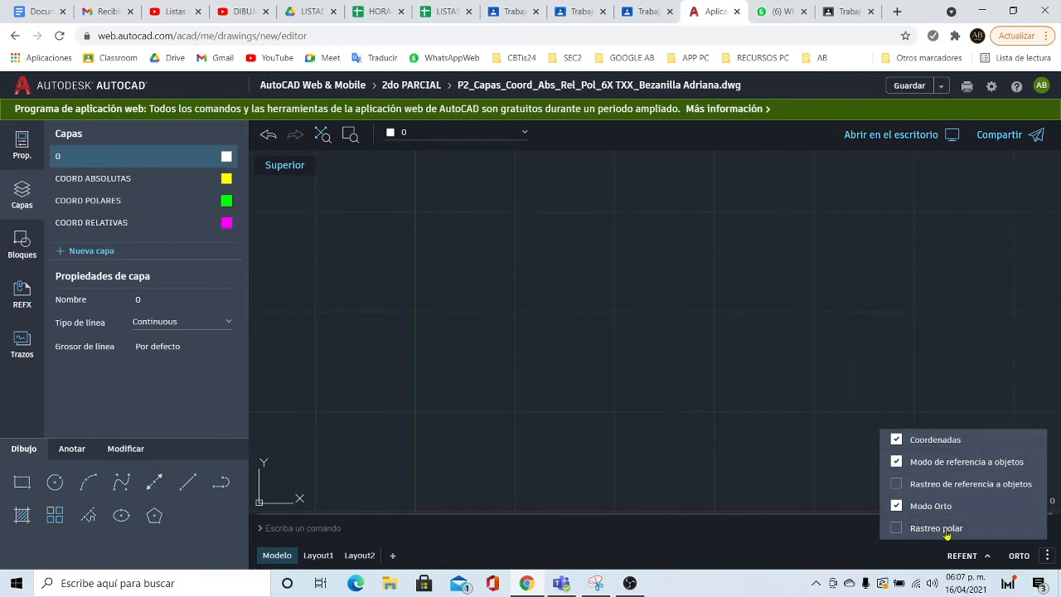
left_click(988, 367)
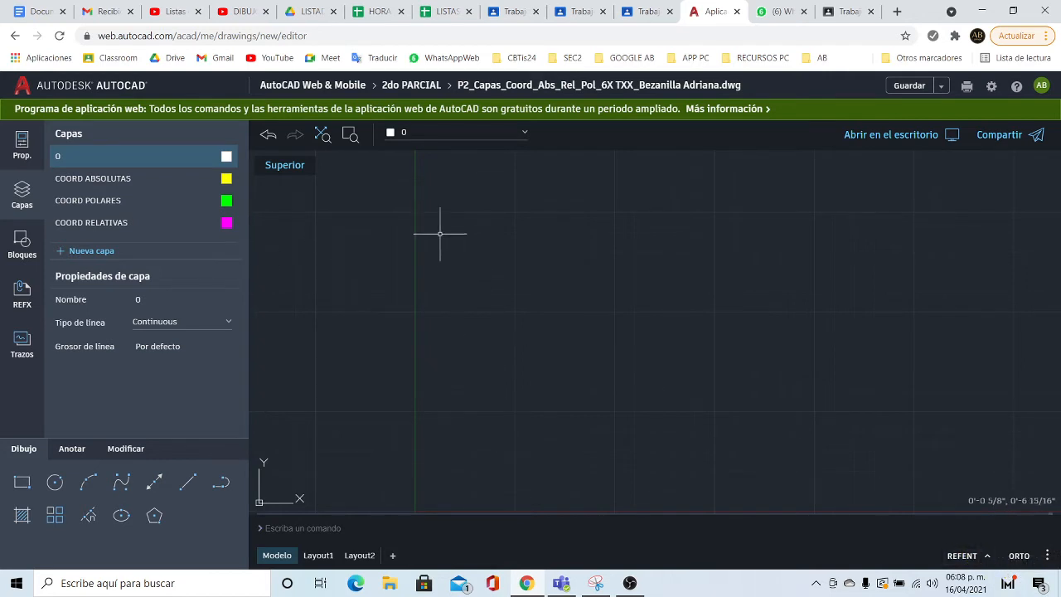
- Pick COORD ABSOLUTAS from the layer dropdown and try the Construction Line tool
left_click(525, 135)
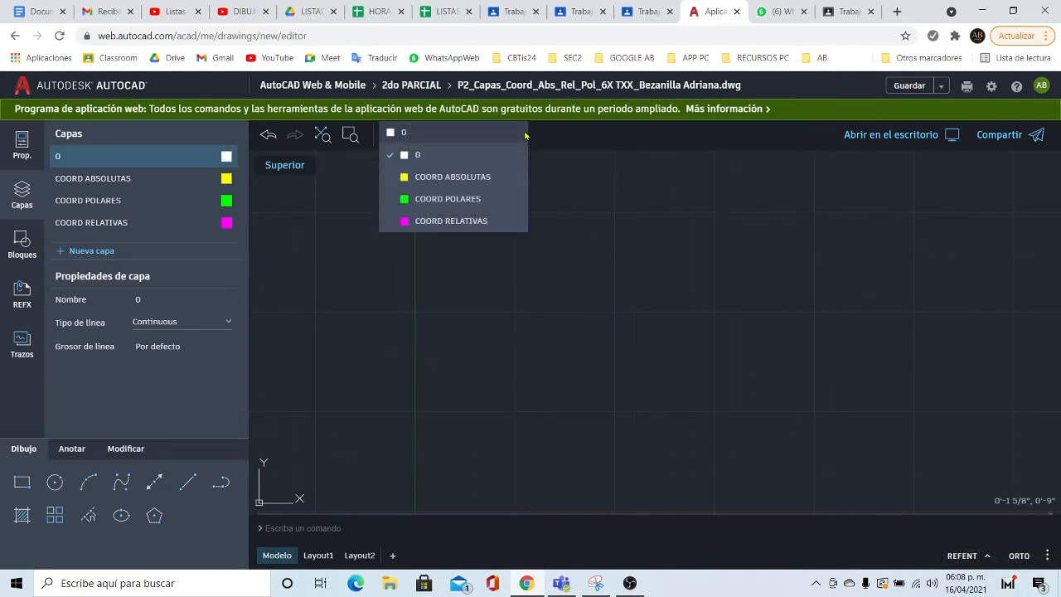
left_click(457, 177)
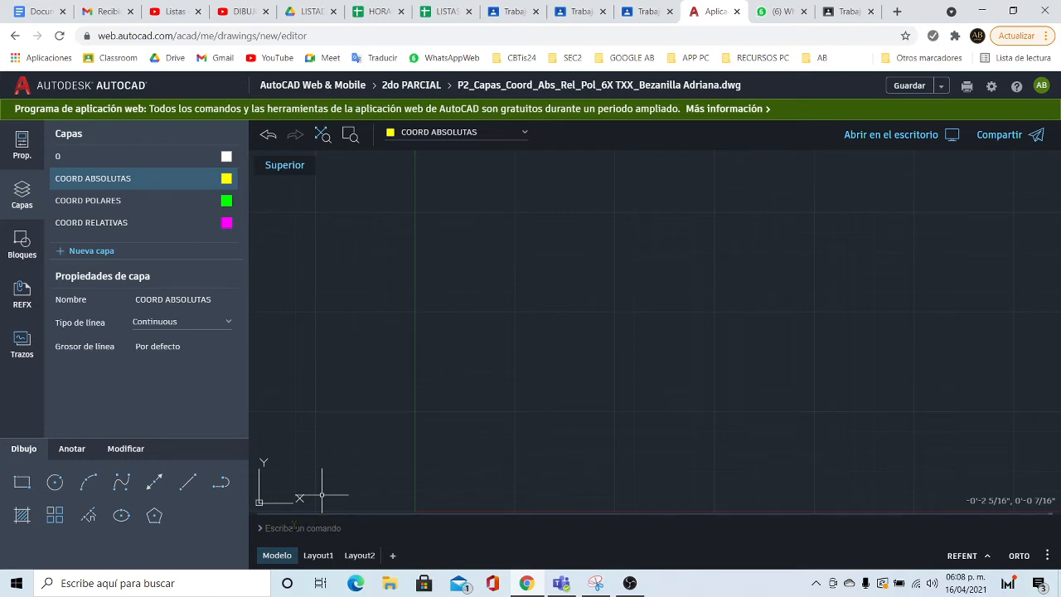
left_click(150, 488)
left_click(150, 487)
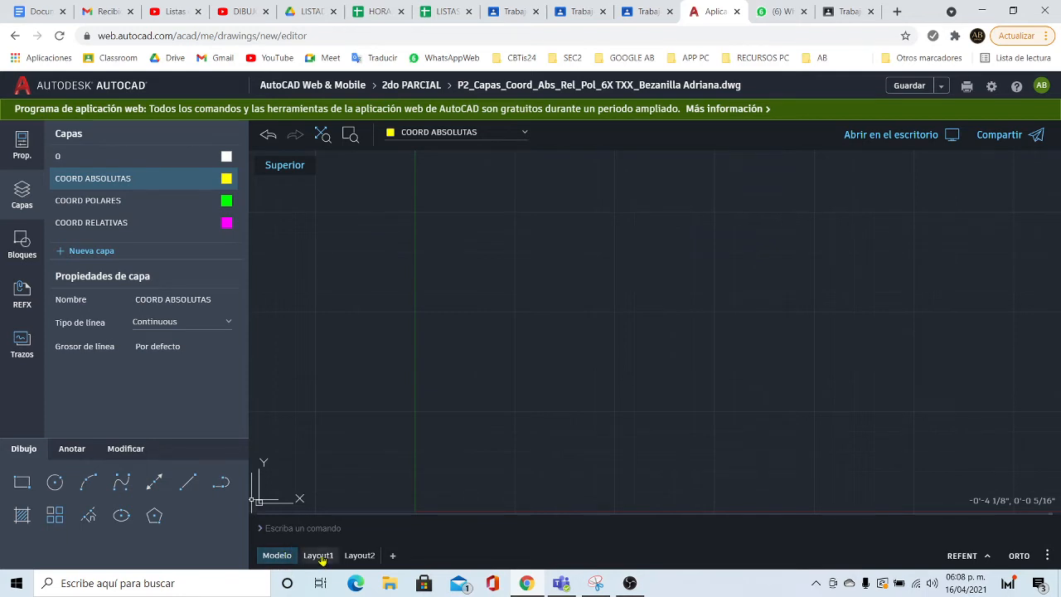
- Switch to the Layout1 sheet and then back to Model space
left_click(320, 557)
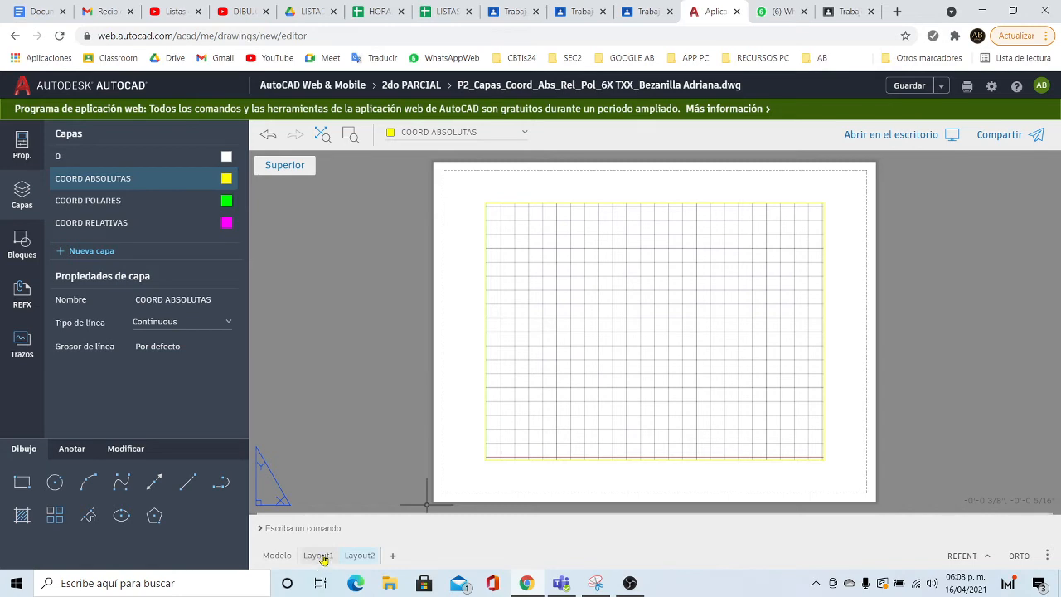
left_click(278, 555)
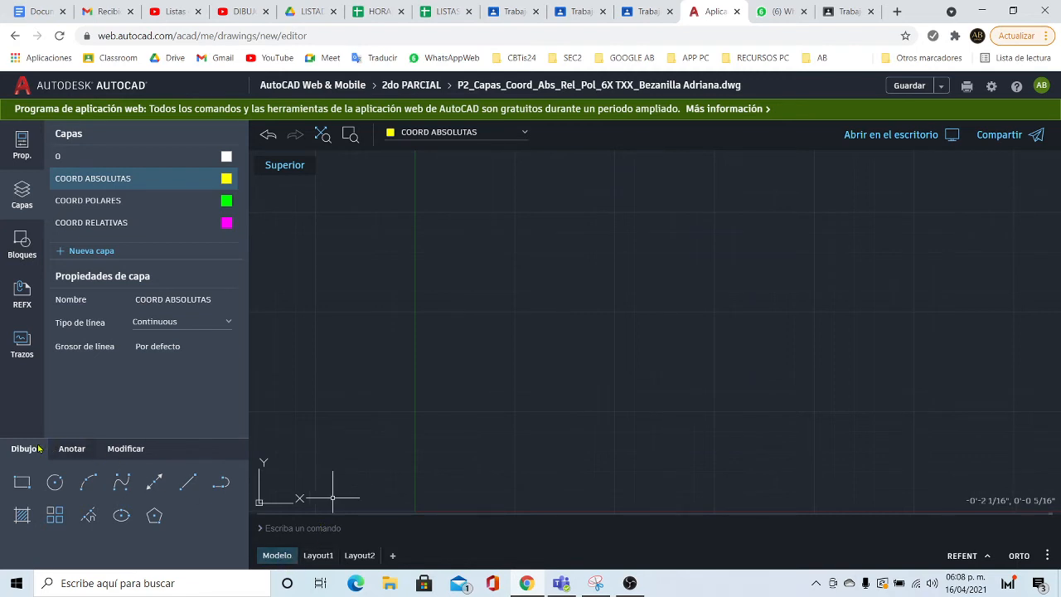
left_click(69, 449)
left_click(115, 449)
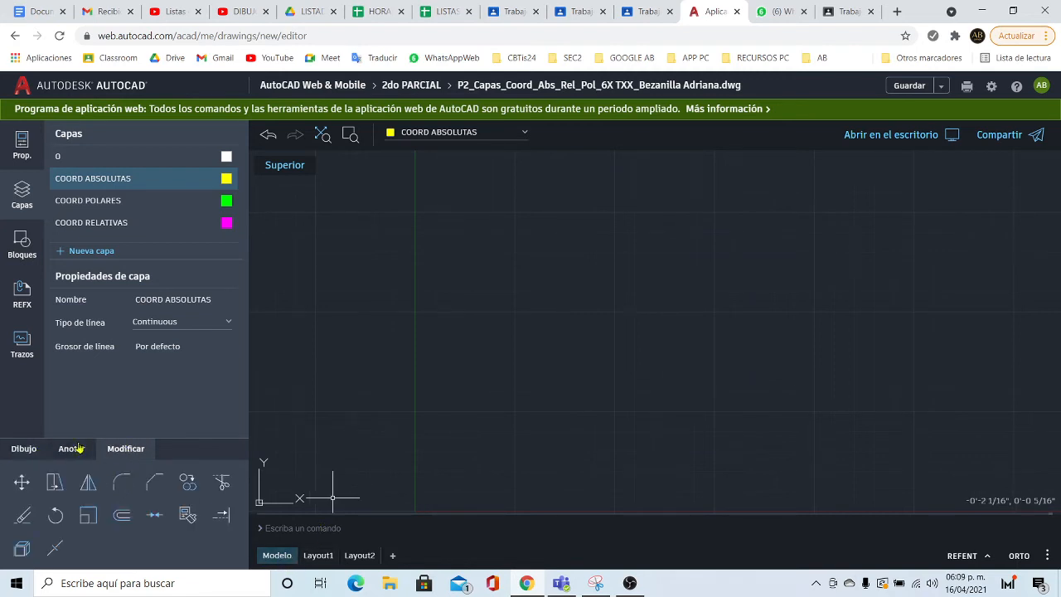
left_click(24, 449)
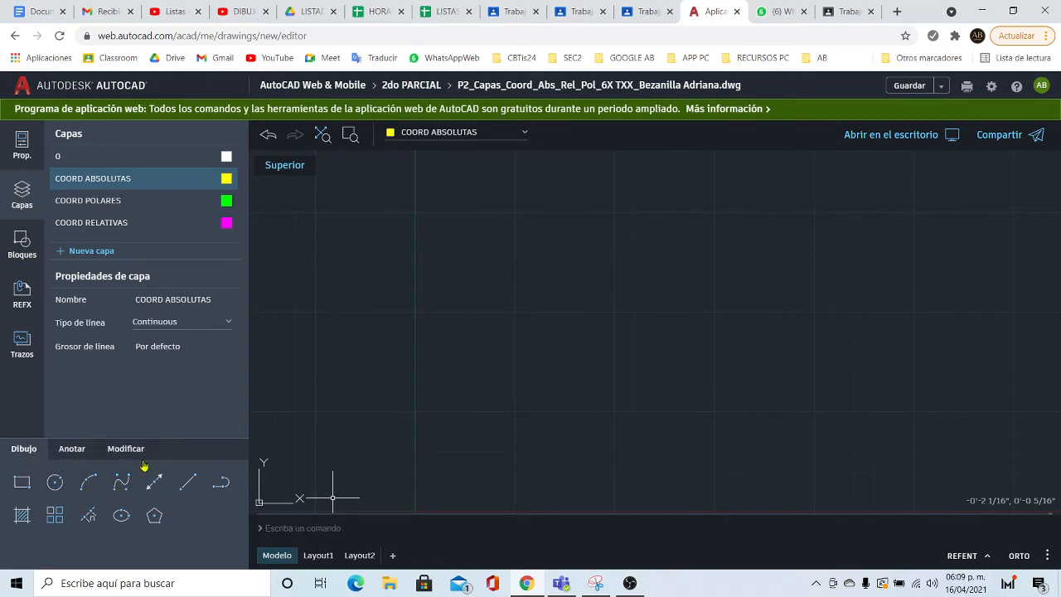
left_click(217, 489)
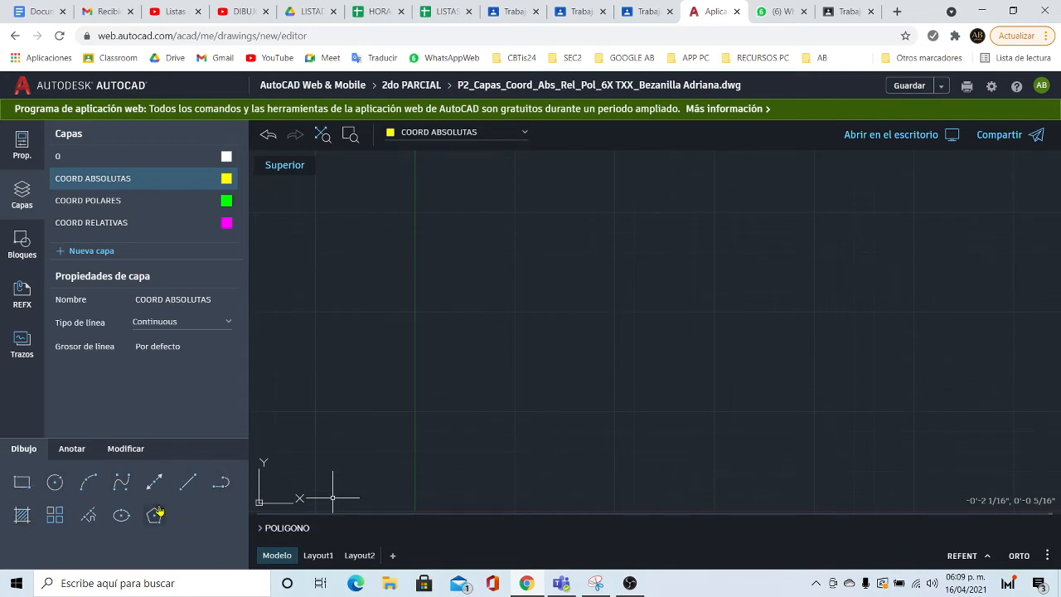
left_click(66, 450)
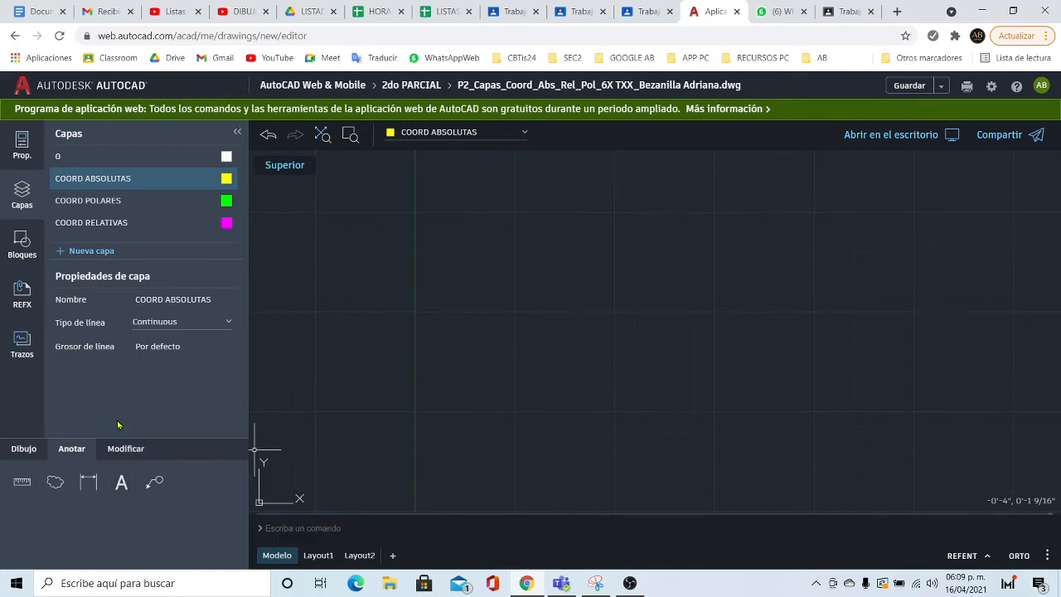
left_click(123, 452)
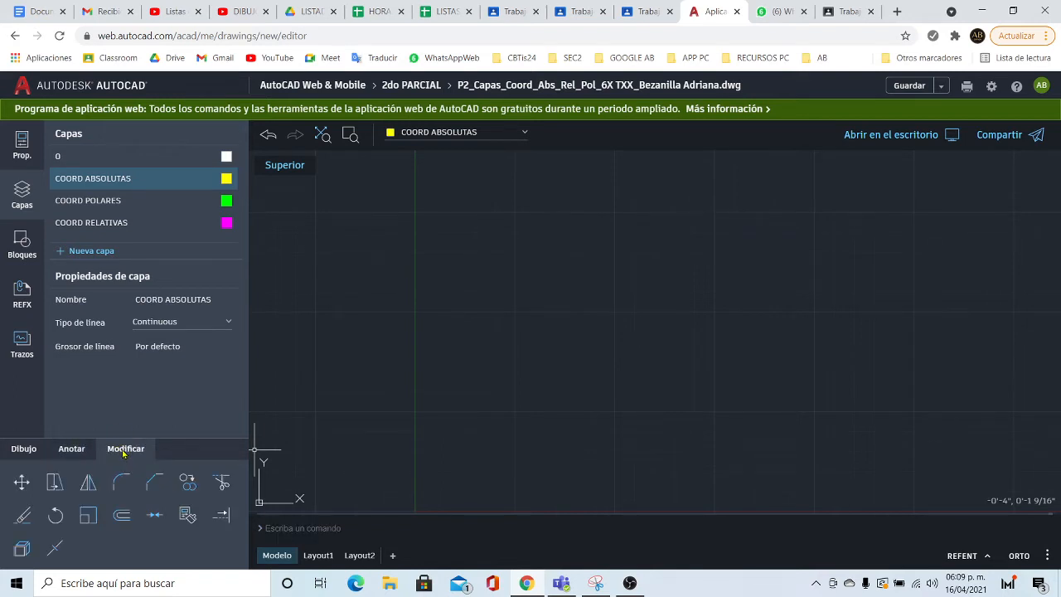
left_click(22, 452)
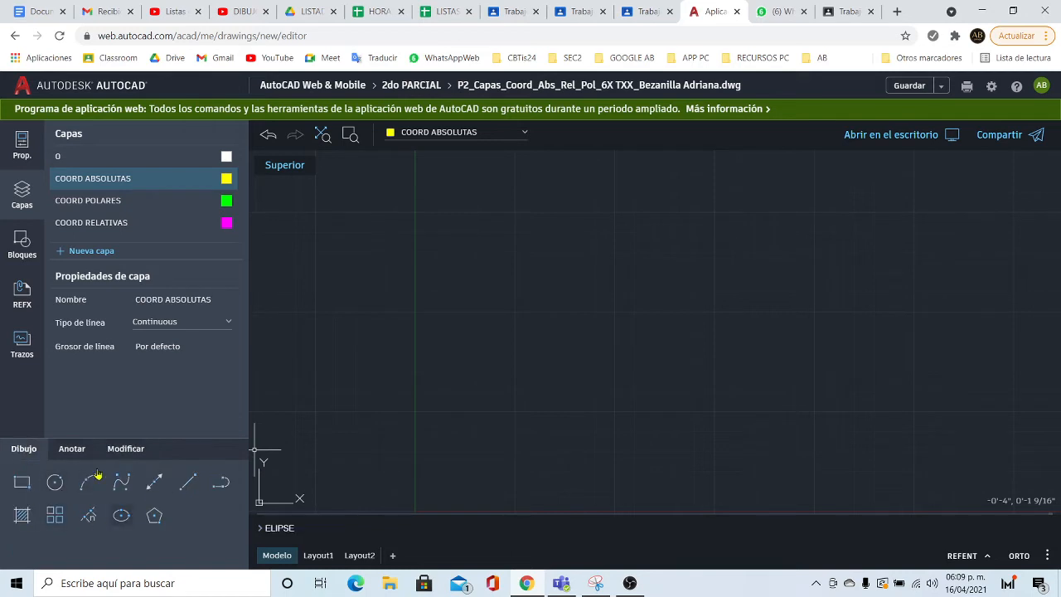
left_click(127, 449)
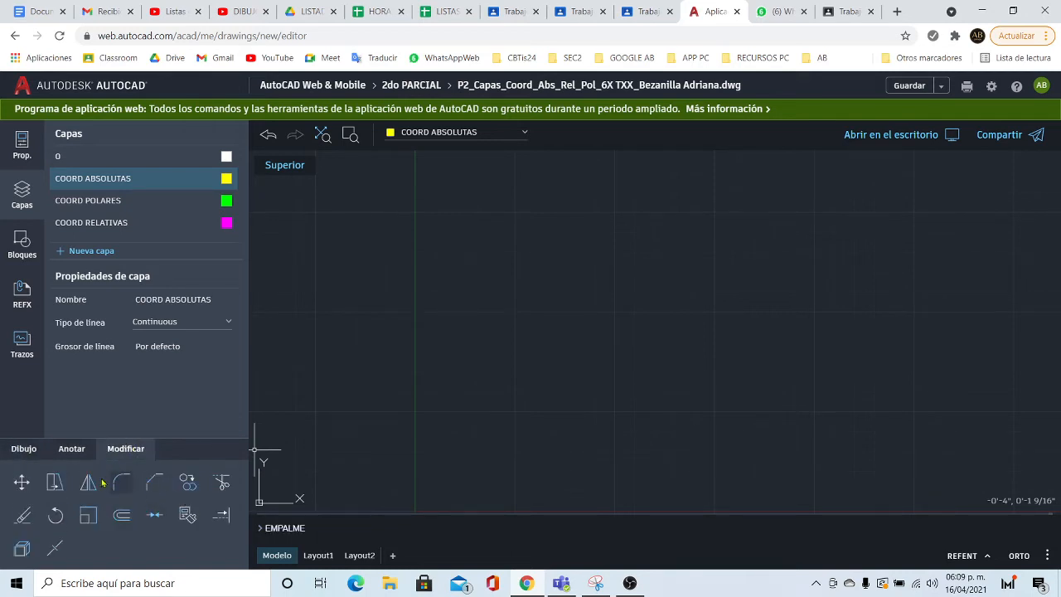
left_click(21, 486)
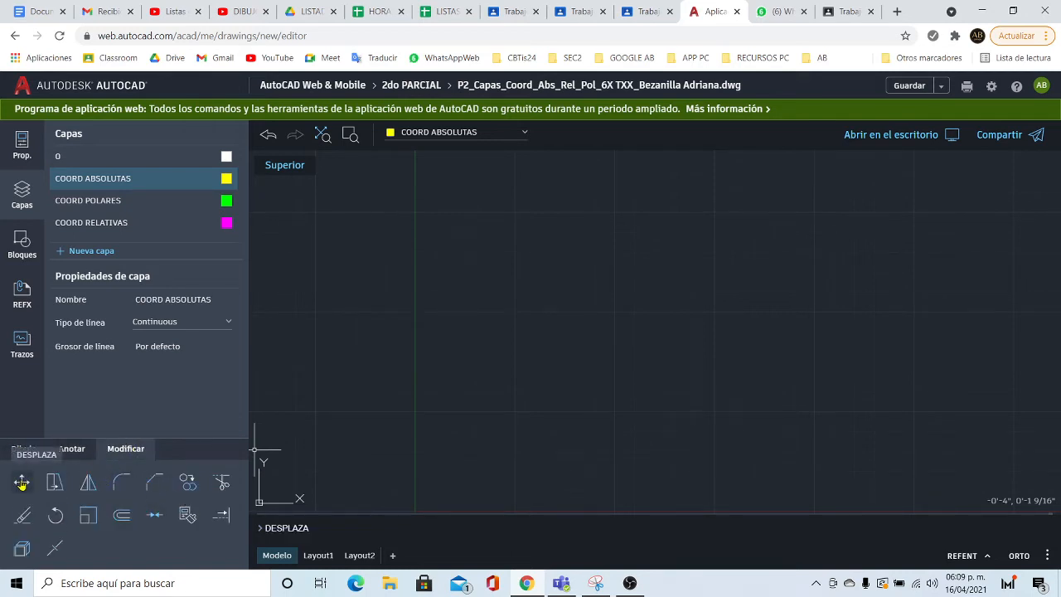
key("Escape")
left_click(55, 484)
left_click(88, 484)
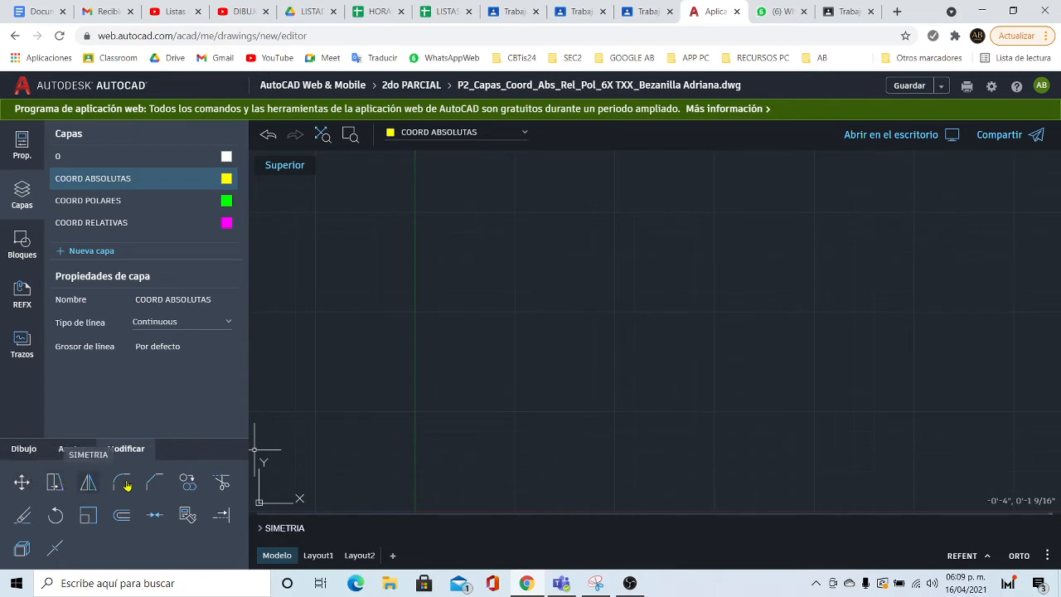
left_click(122, 480)
key("Escape")
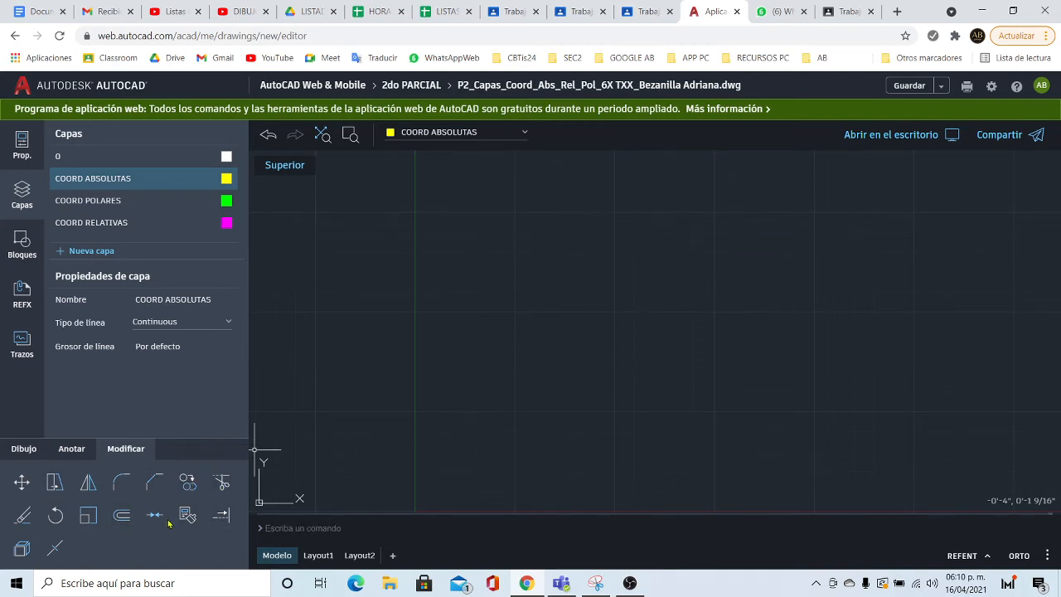
- Start the Line command from the drawing tools, glancing at the exercise PDF
left_click(24, 448)
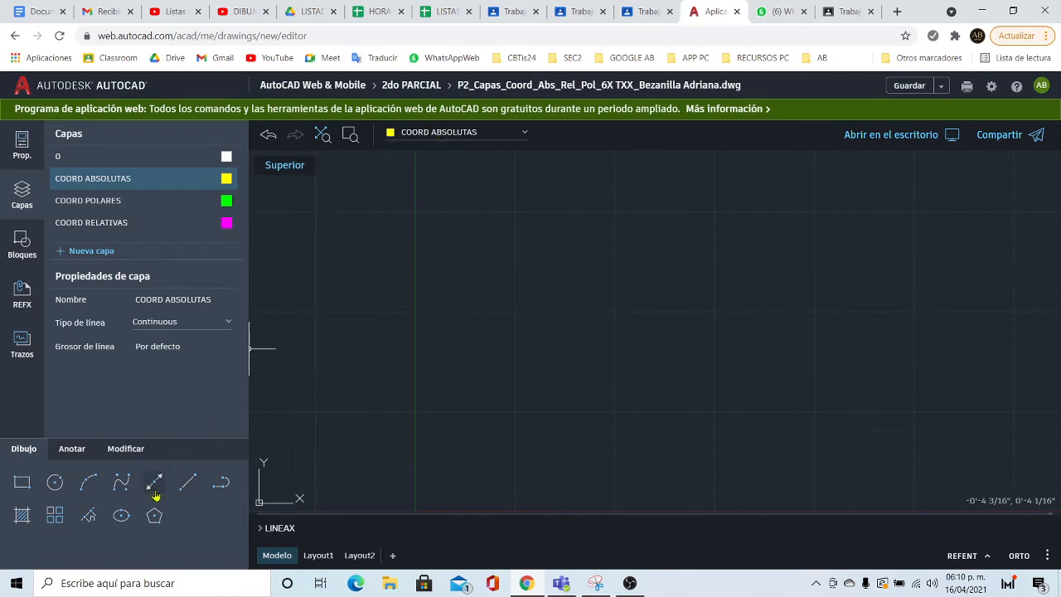
left_click(189, 483)
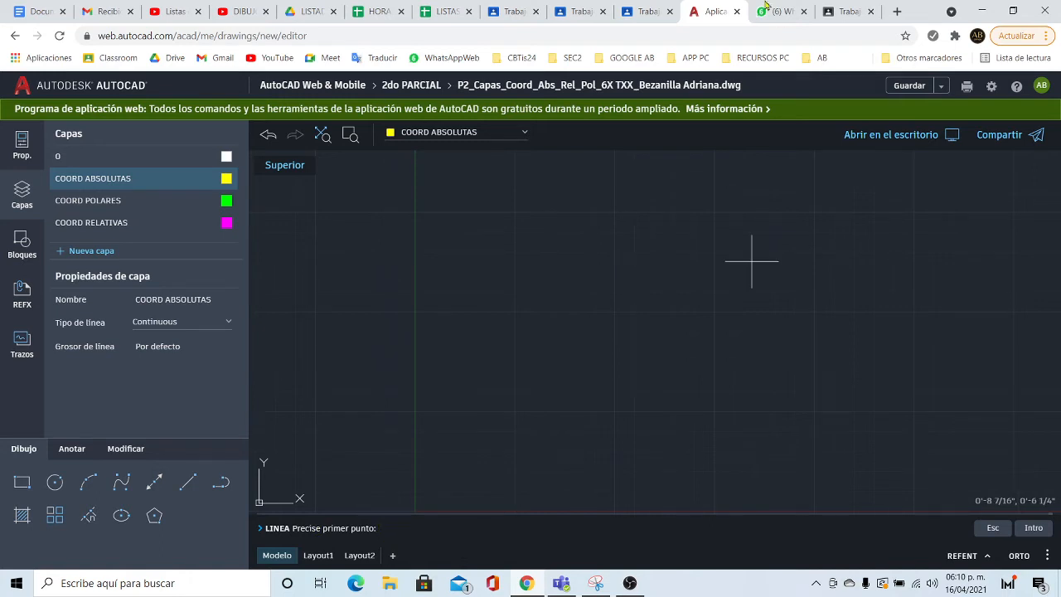
left_click(647, 12)
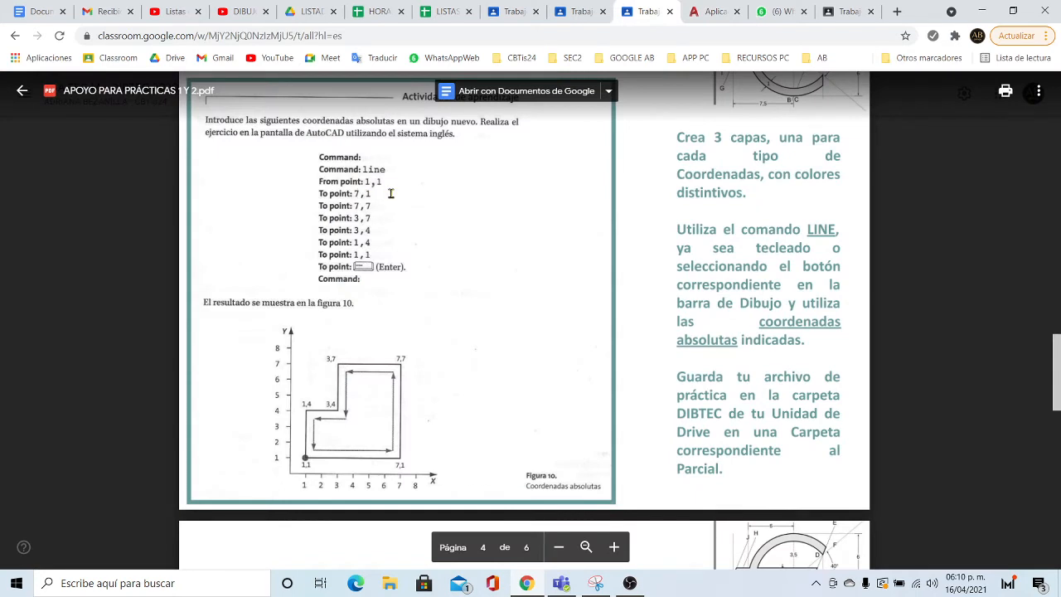
left_click(712, 11)
- Enter 1,1 as the line's first point and look up the next coordinates in the PDF
left_click(390, 529)
type("1")
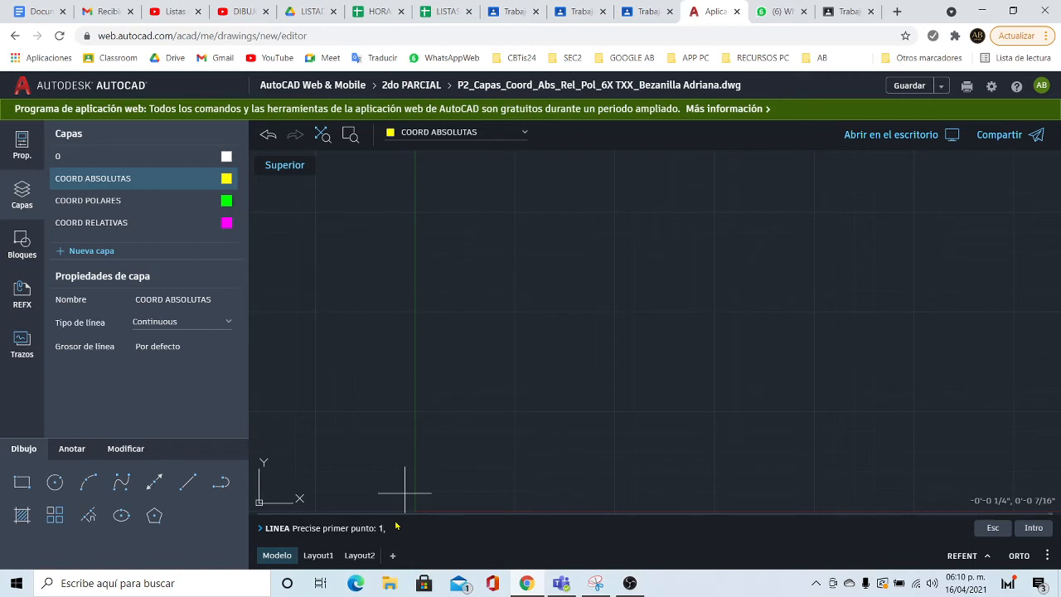
type(",1")
key("Return")
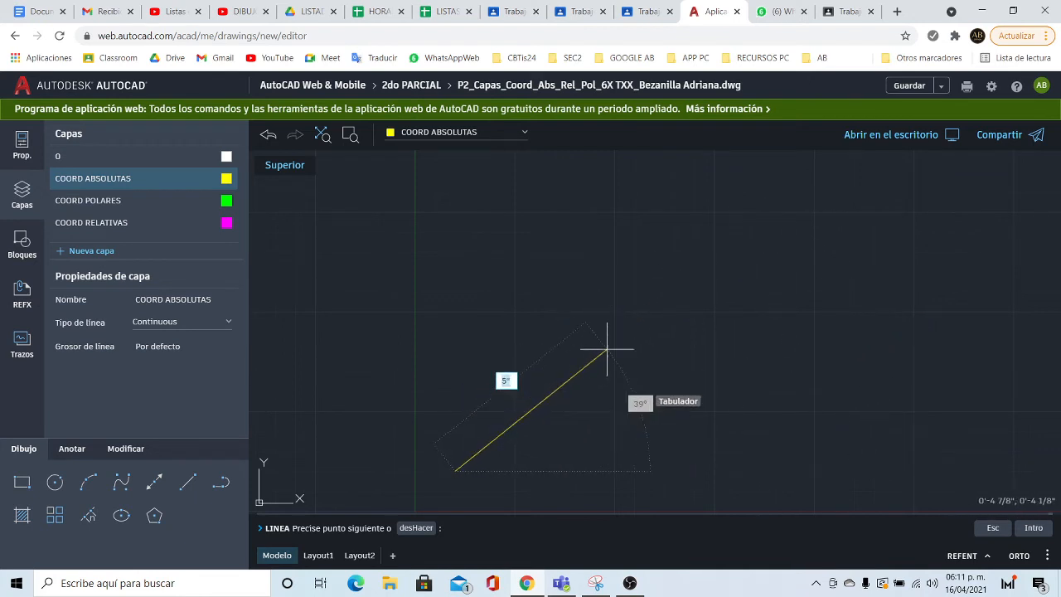
left_click(649, 13)
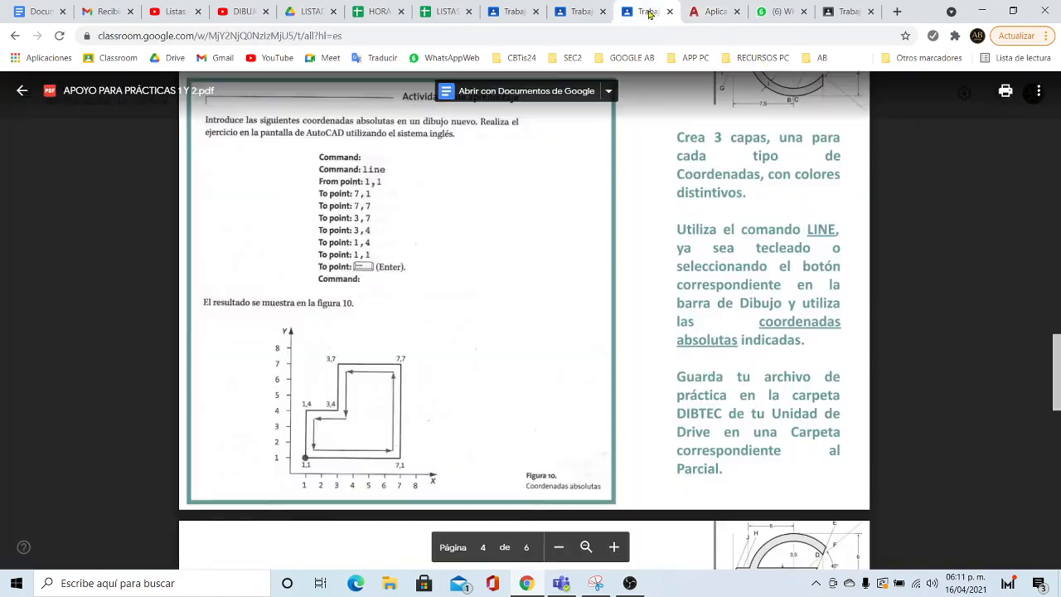
- Return to the AutoCAD Web drawing, where LINE waits for the point after 1,1
left_click(708, 12)
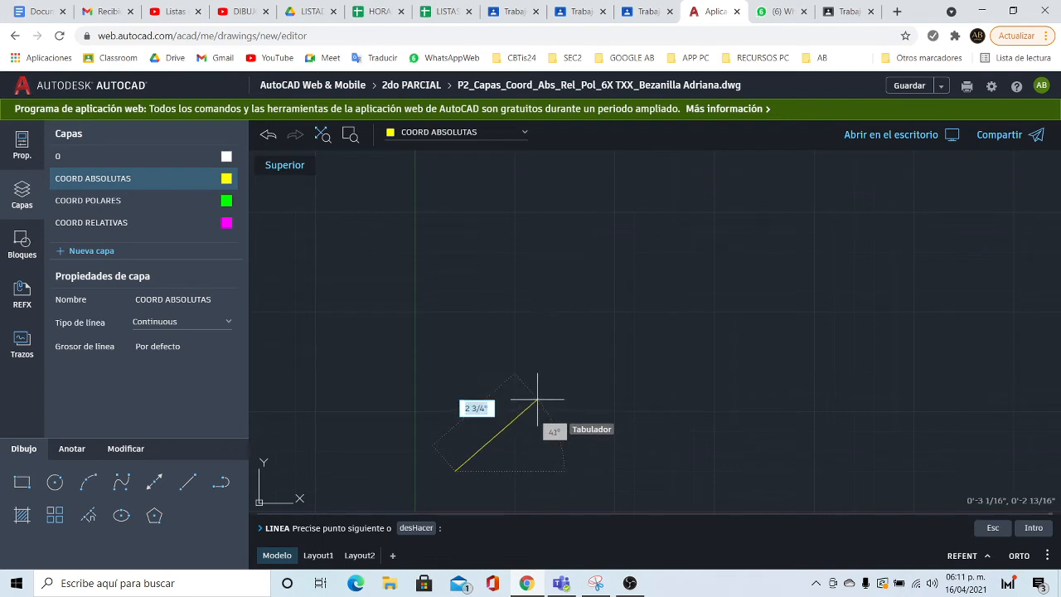
- Extend the line to 7,1 for the bottom side, undoing a stray clicked point
type("7,1")
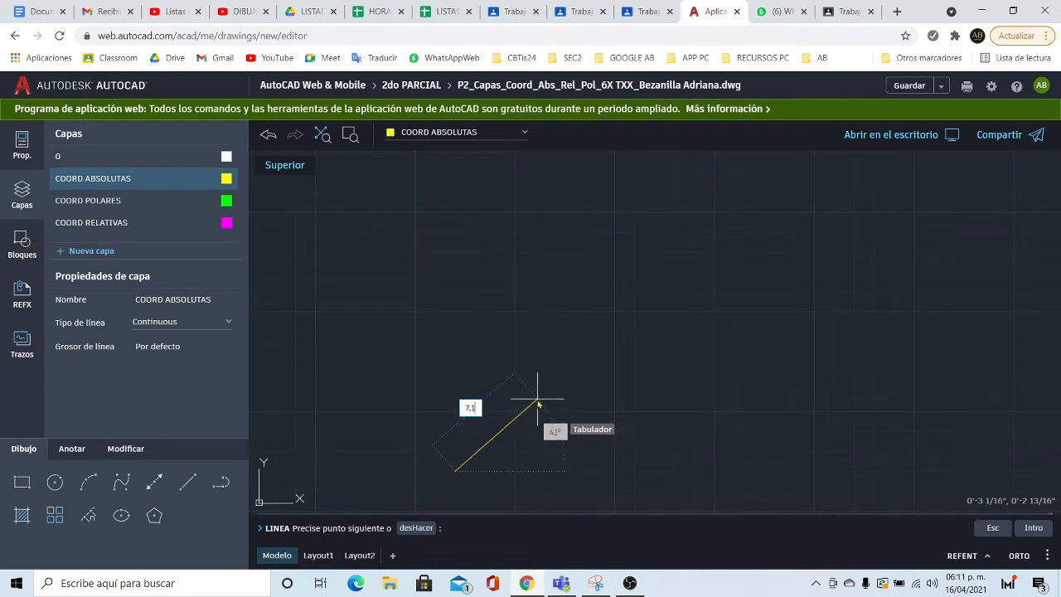
key("Return")
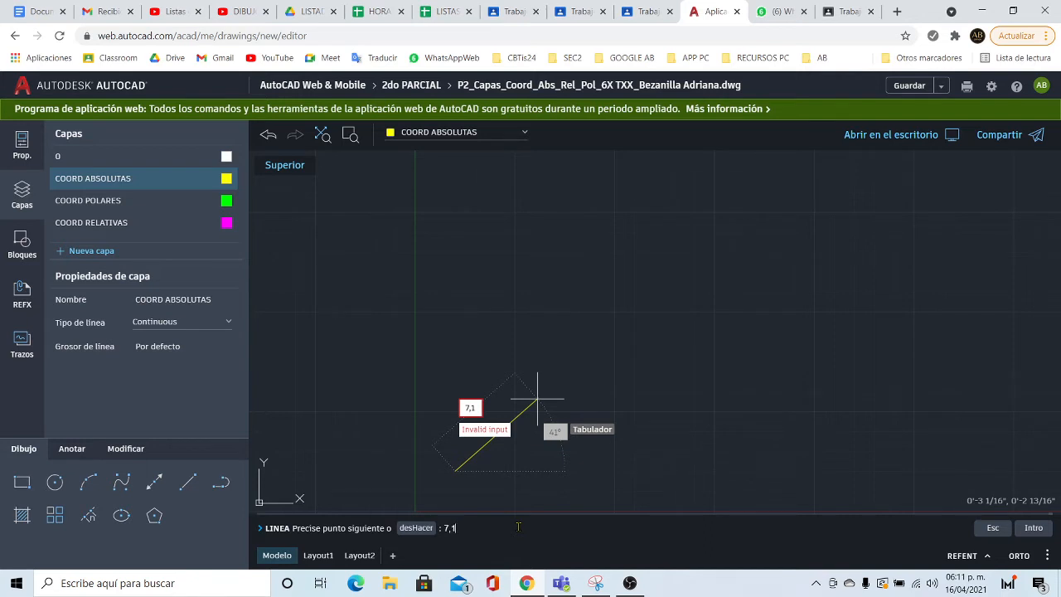
key("Return")
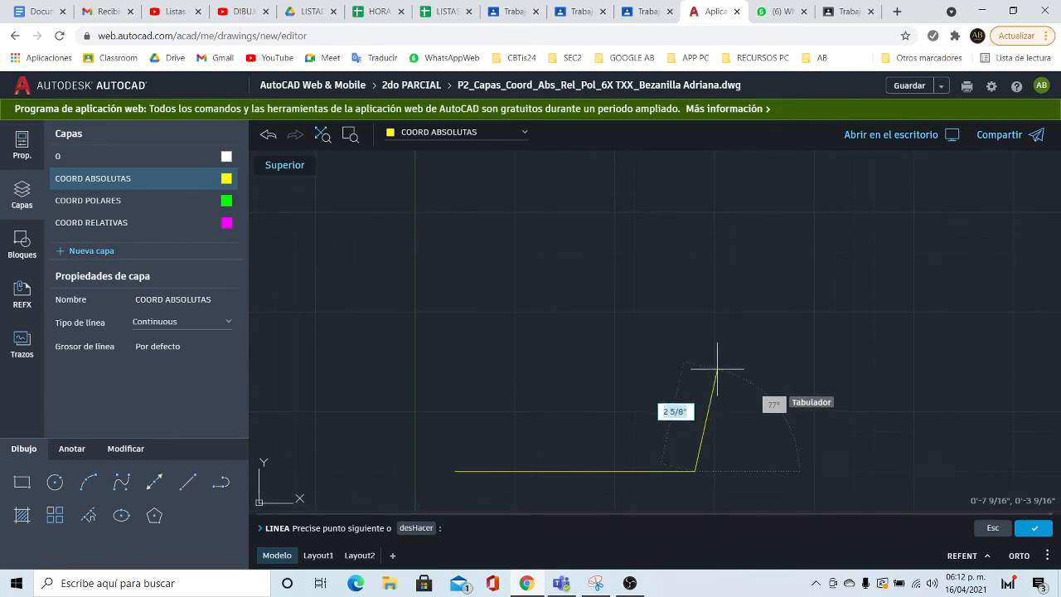
left_click(535, 322)
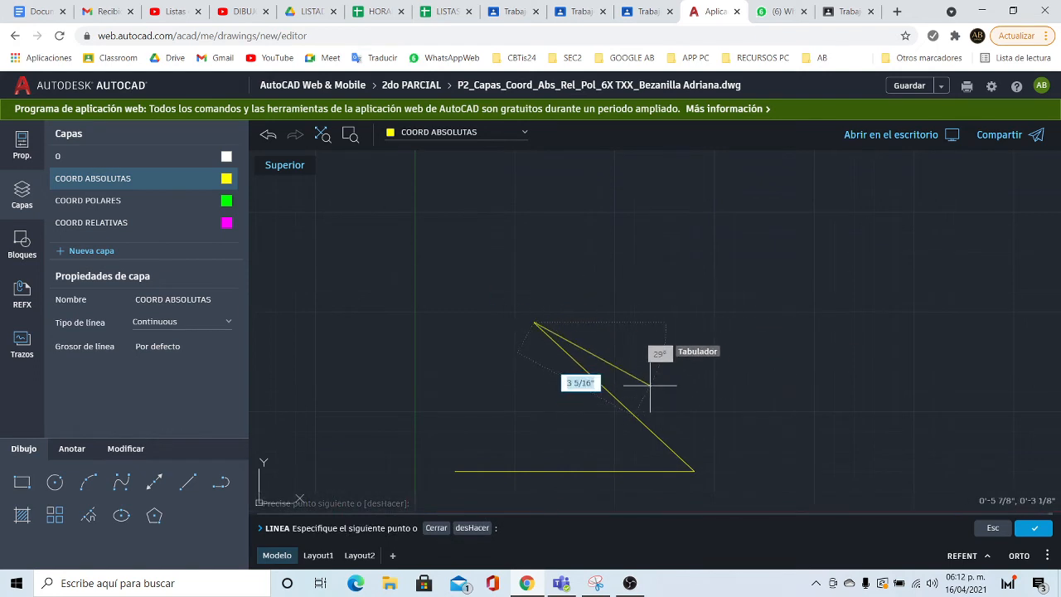
left_click(468, 530)
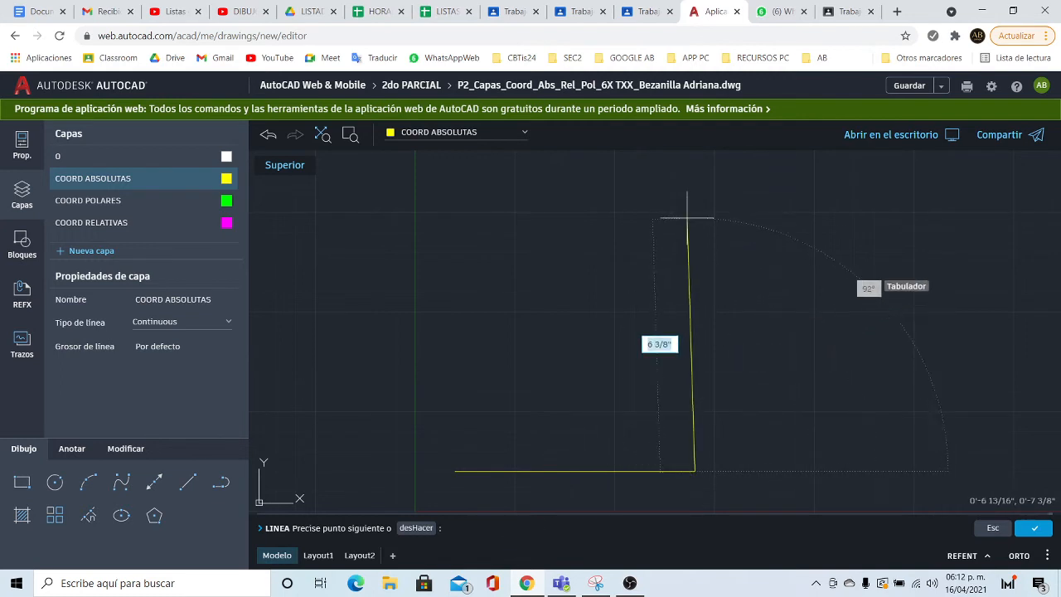
- Draw the 7.7-long right side up to 7,7, then check the exercise PDF
type("7.7")
key("Return")
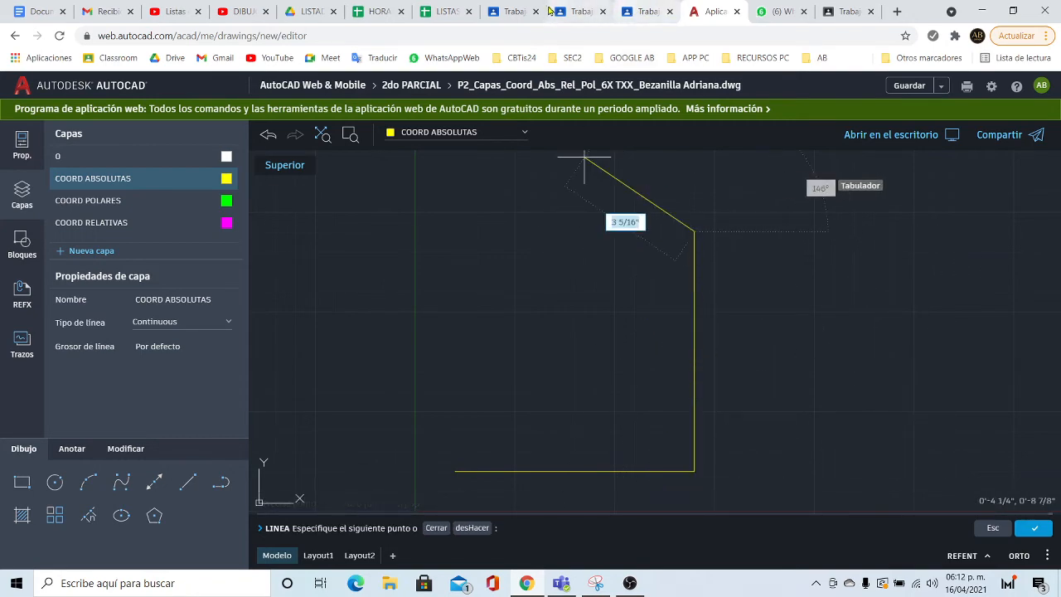
left_click(508, 11)
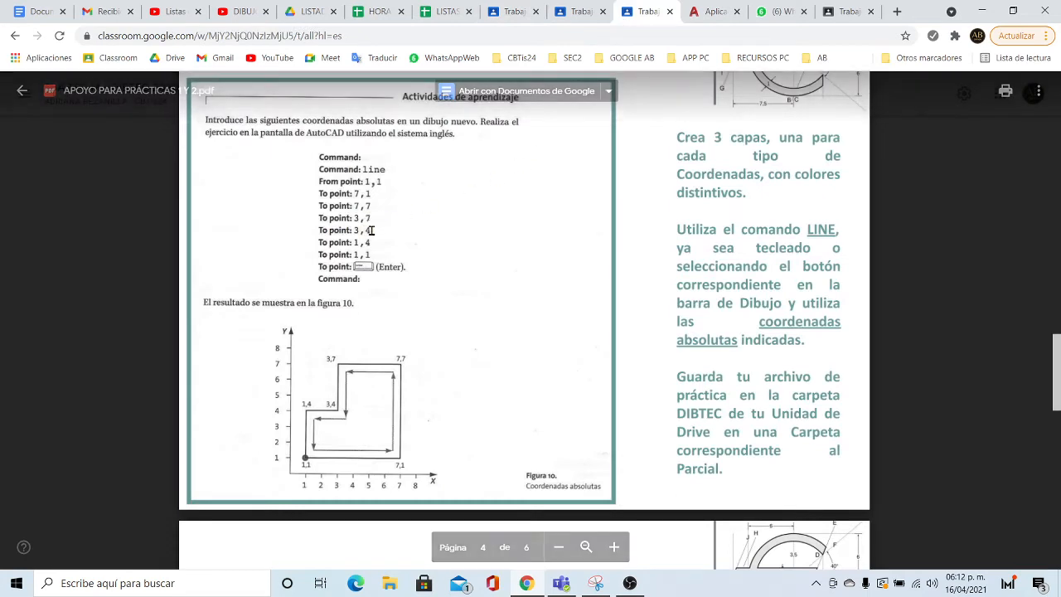
- Continue the yellow outline through 3,7, 3,4 and 1,4 back to 1,1, then end LINE
left_click(711, 12)
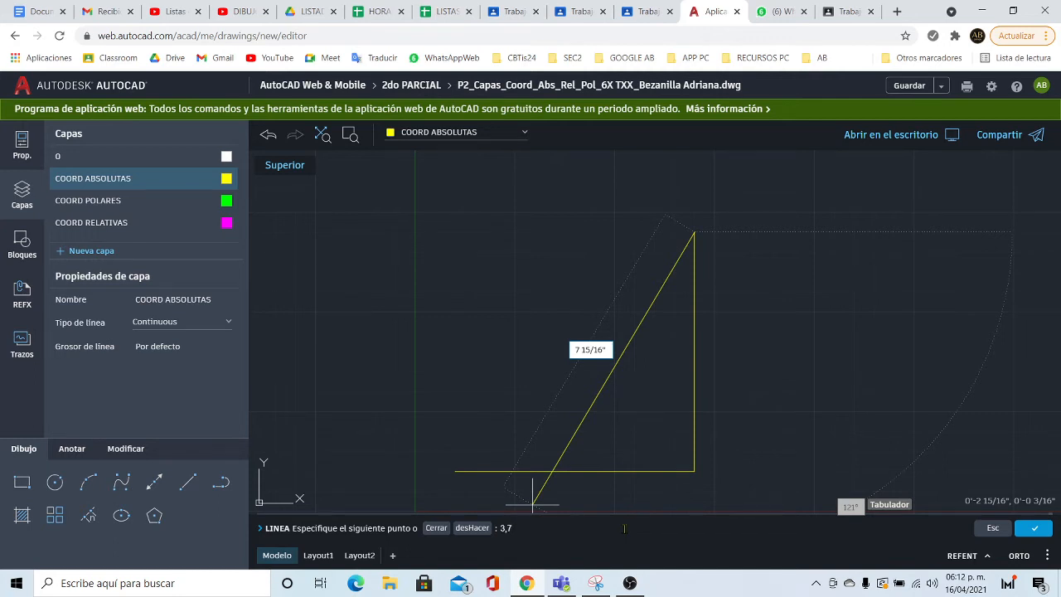
key("Return")
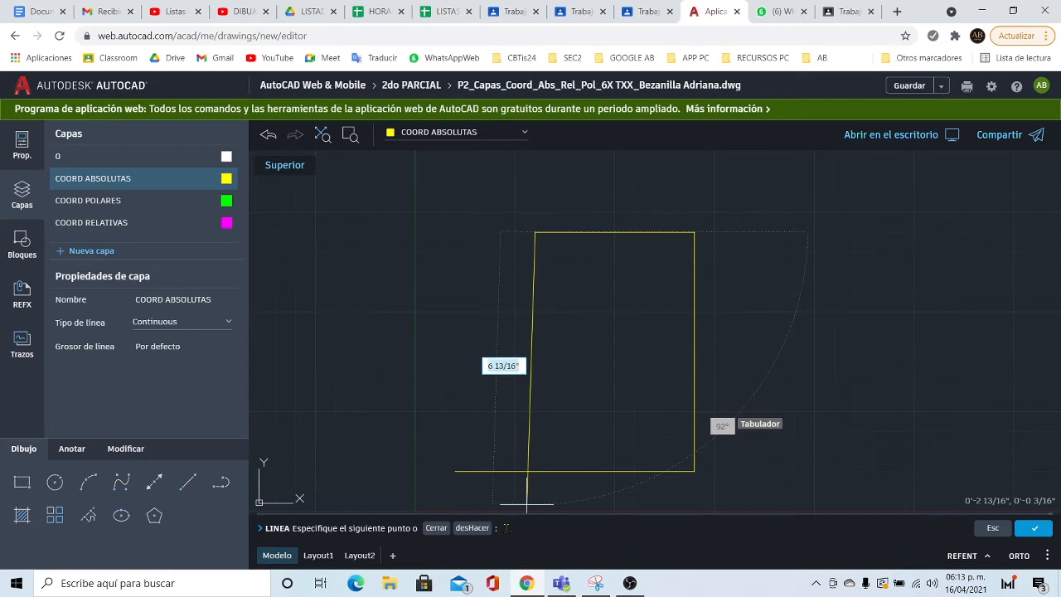
key("Return")
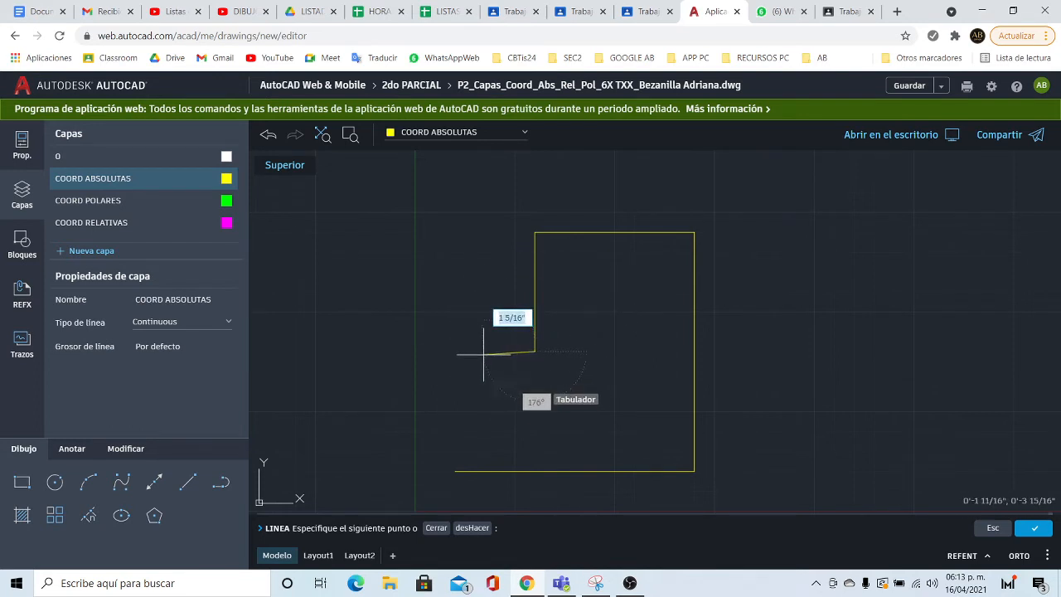
left_click(638, 16)
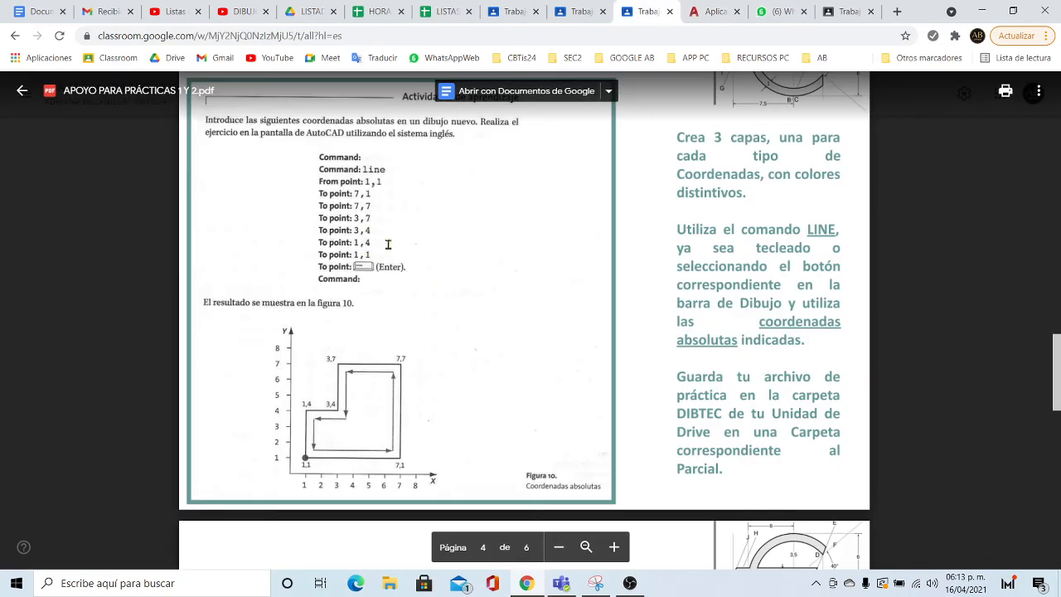
left_click(711, 11)
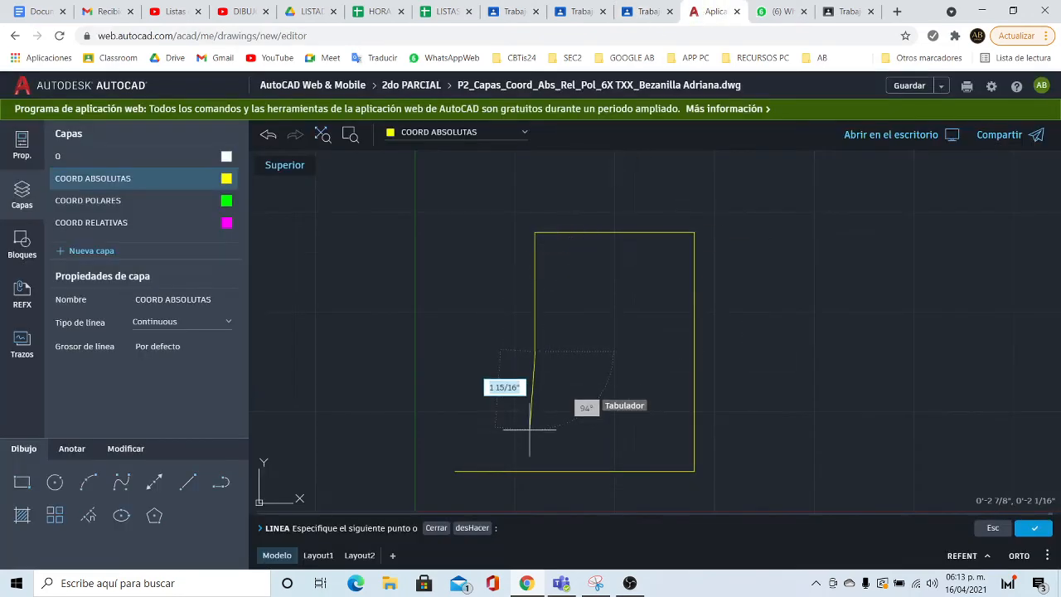
left_click(509, 528)
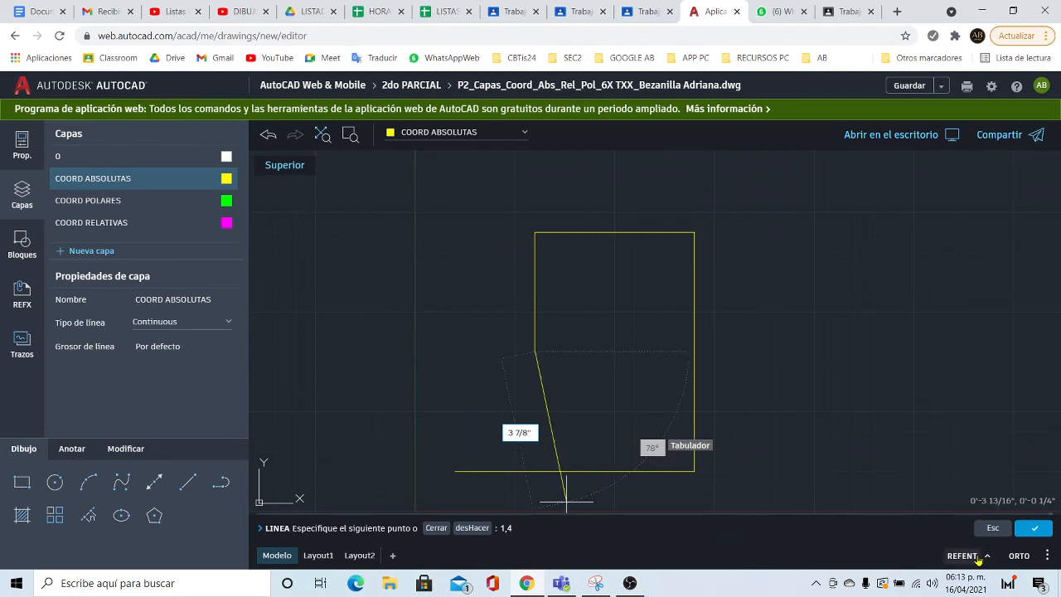
key("Return")
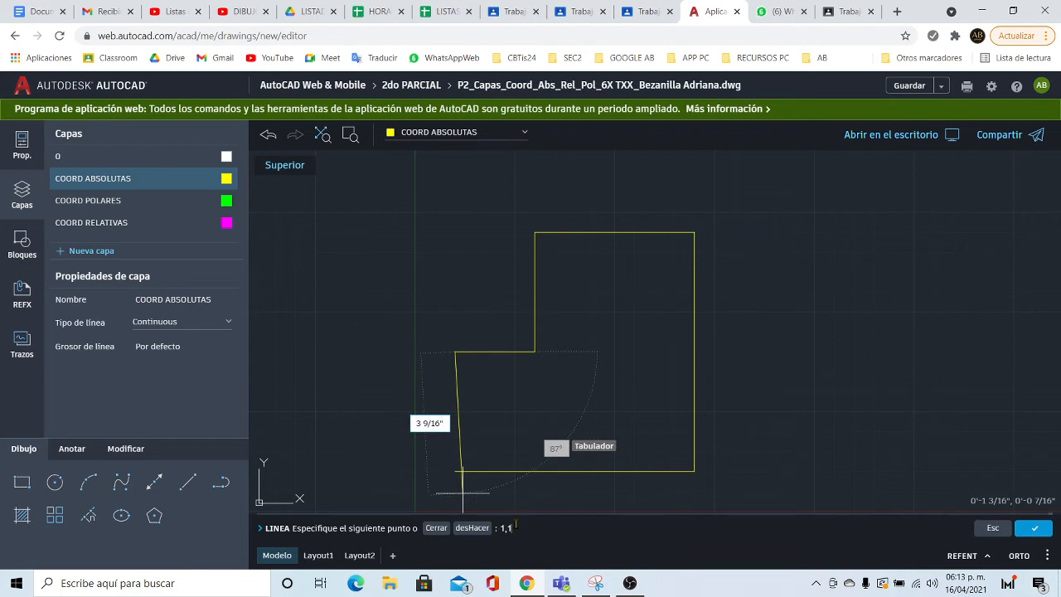
key("Return")
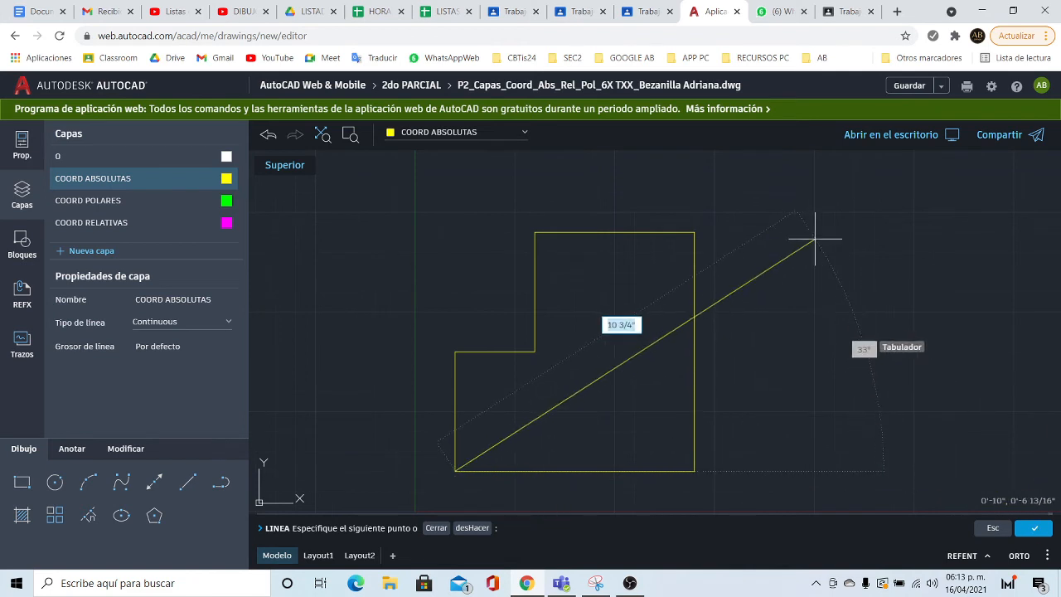
key("Return")
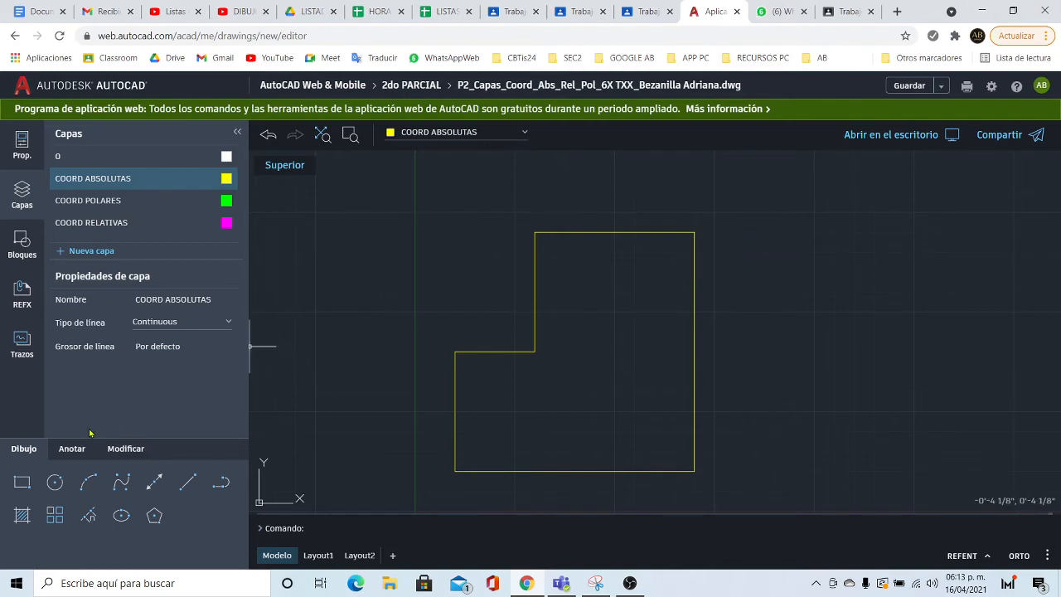
- Place the two-line label 'FIGURA ELABORADA CON: COORDENADAS ABSOLUTAS' in a text box above the figure
left_click(72, 450)
left_click(118, 481)
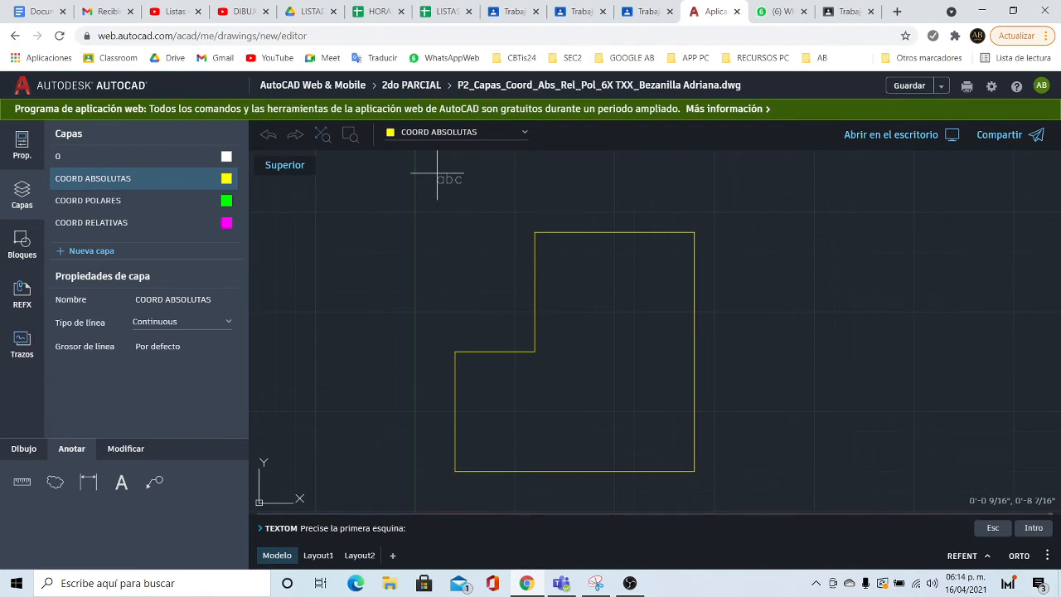
left_click(436, 174)
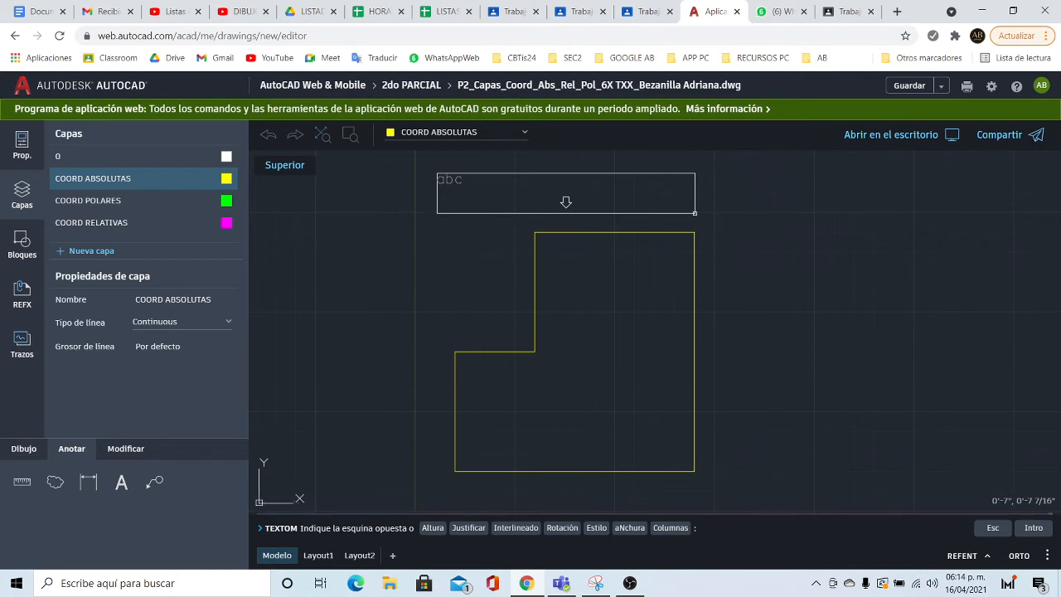
left_click(694, 213)
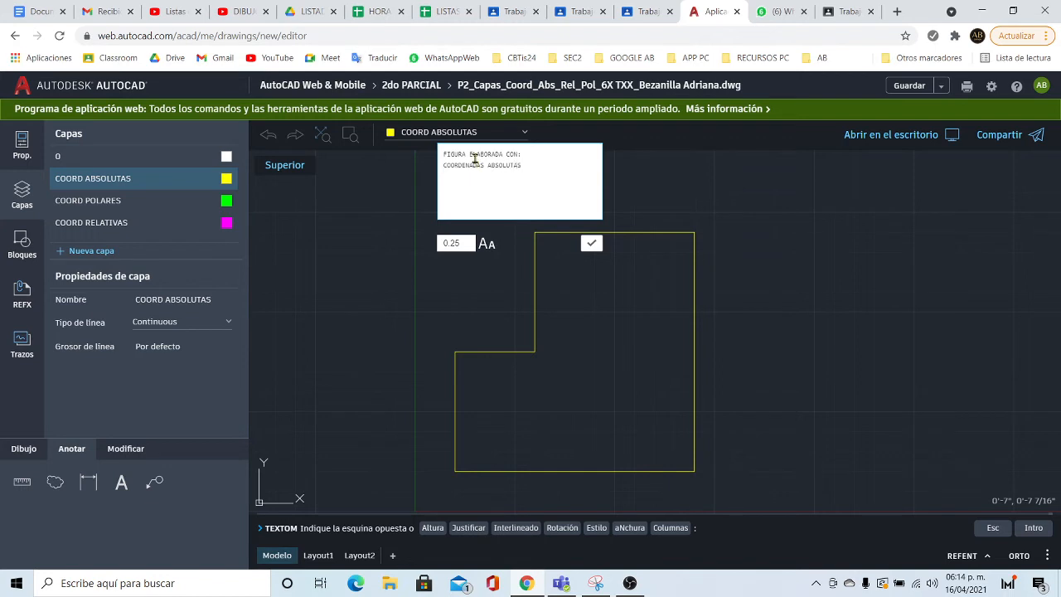
left_click(591, 243)
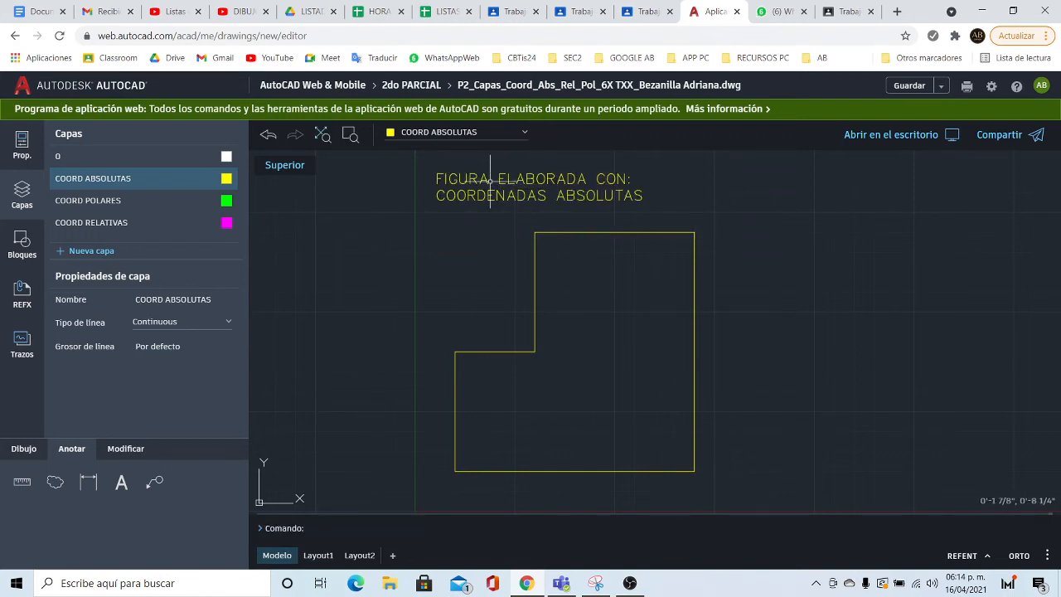
left_click(445, 177)
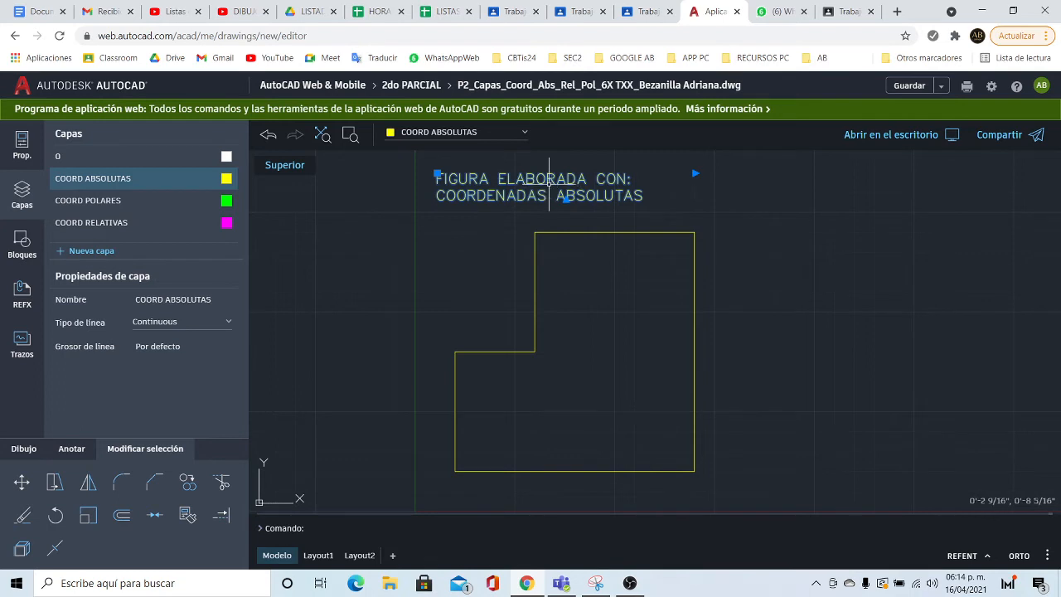
left_click(436, 174)
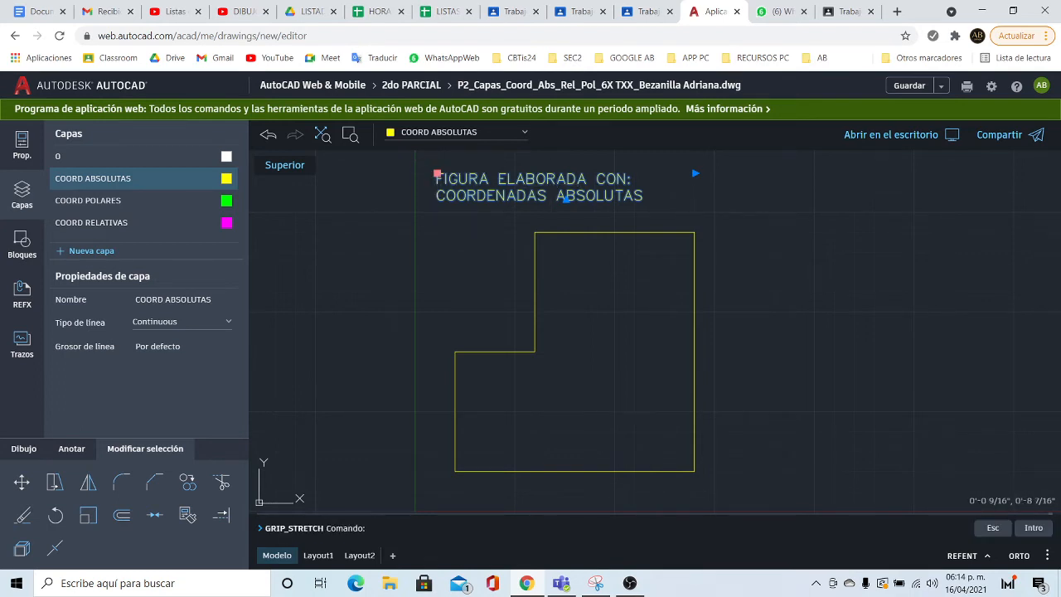
left_click(462, 261)
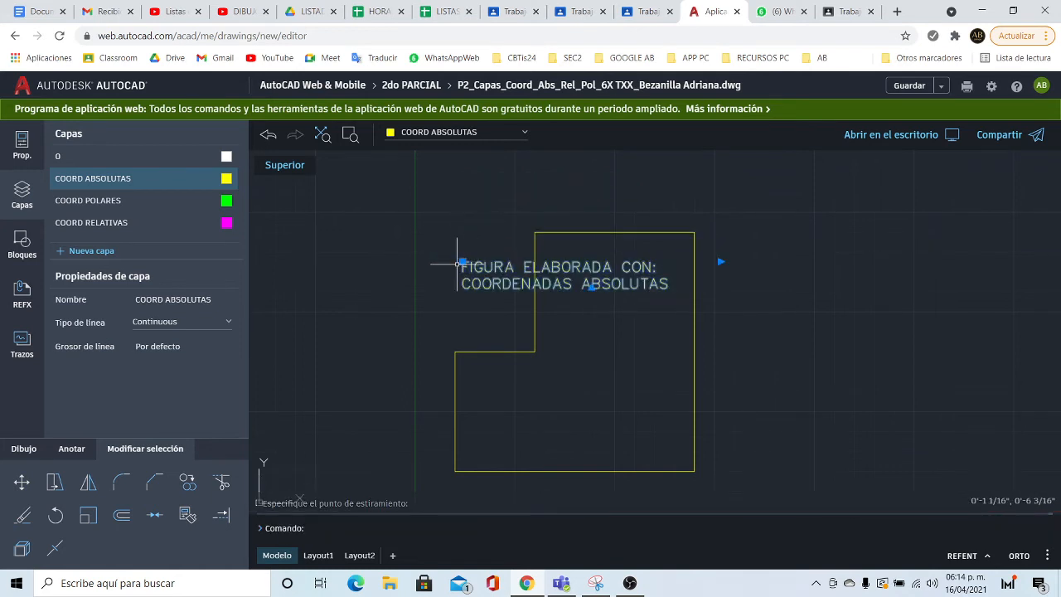
left_click(462, 261)
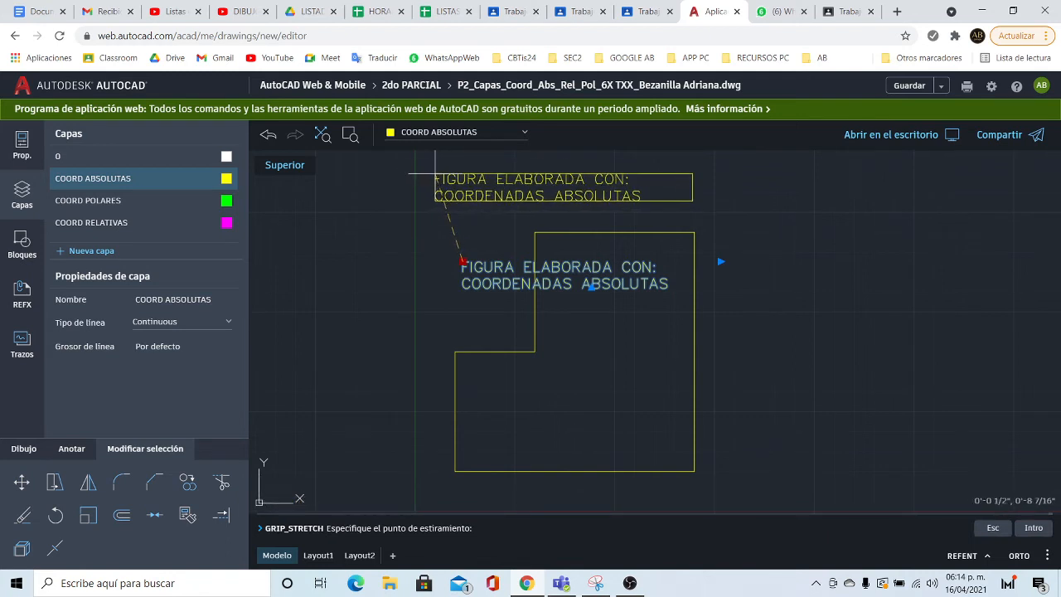
left_click(434, 174)
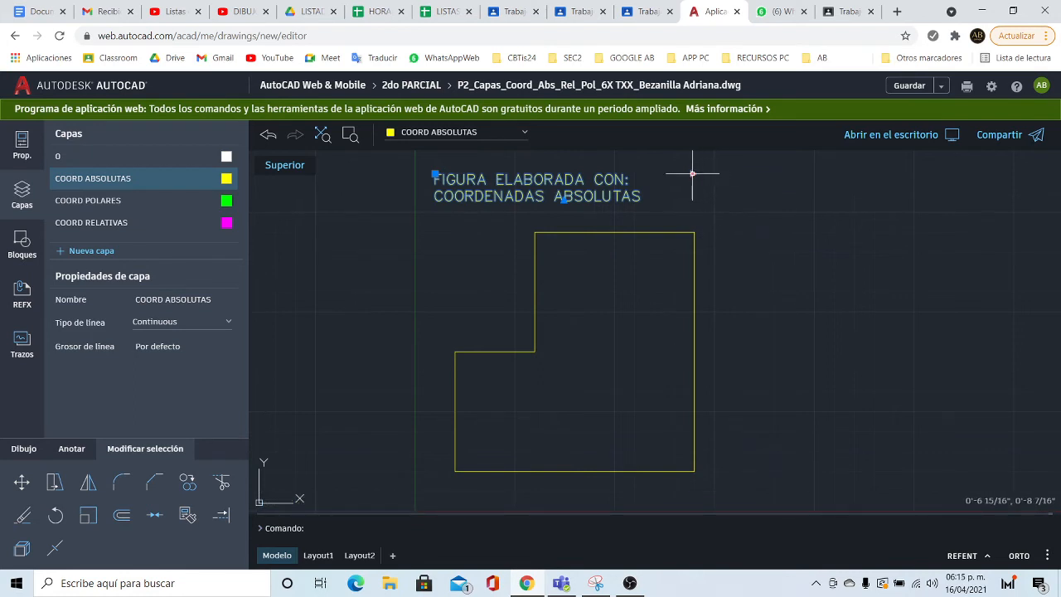
left_click(692, 174)
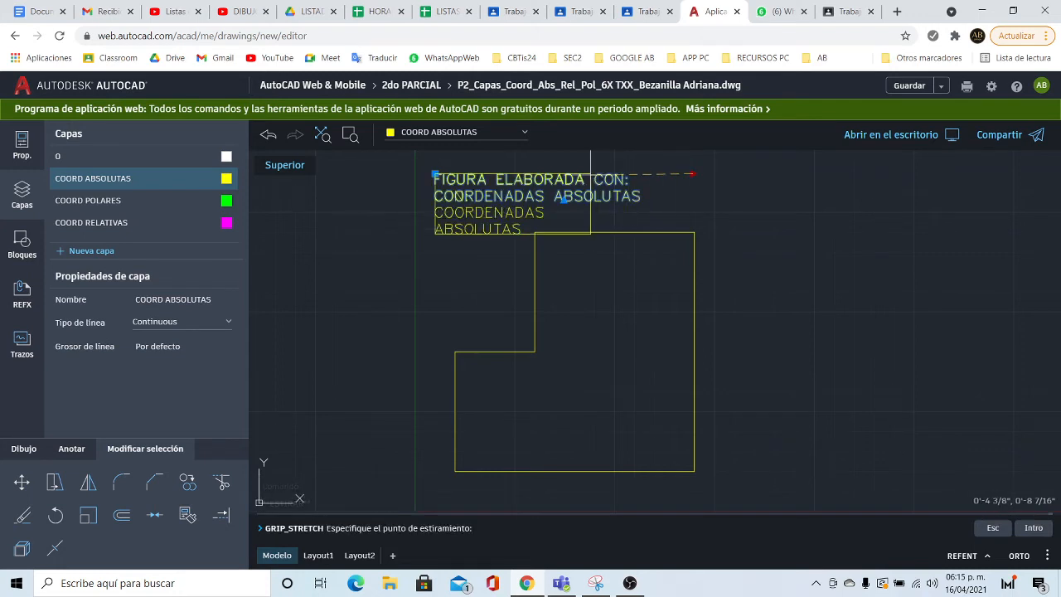
left_click(590, 174)
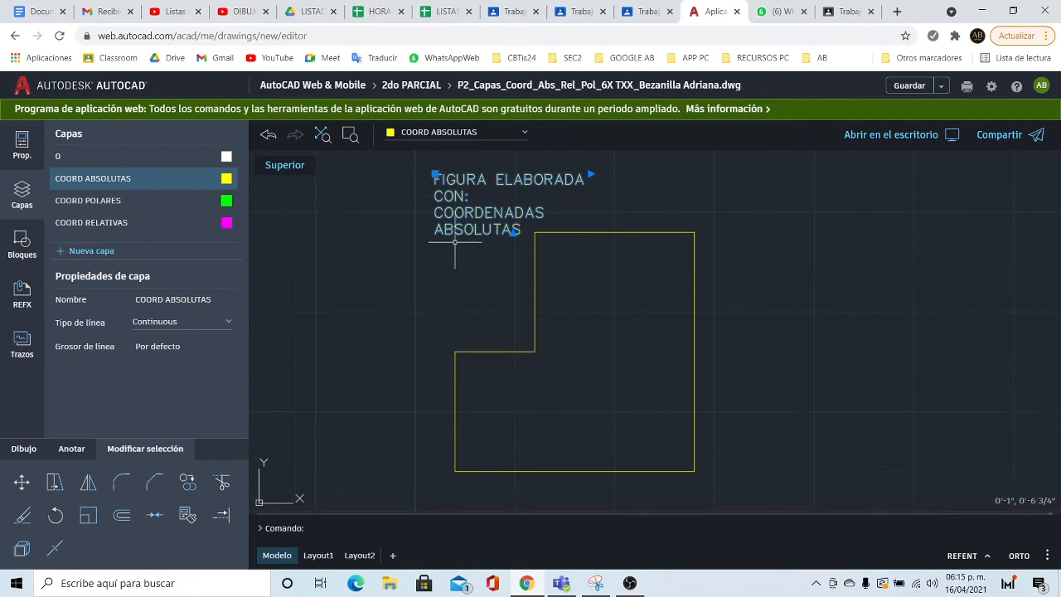
left_click(590, 174)
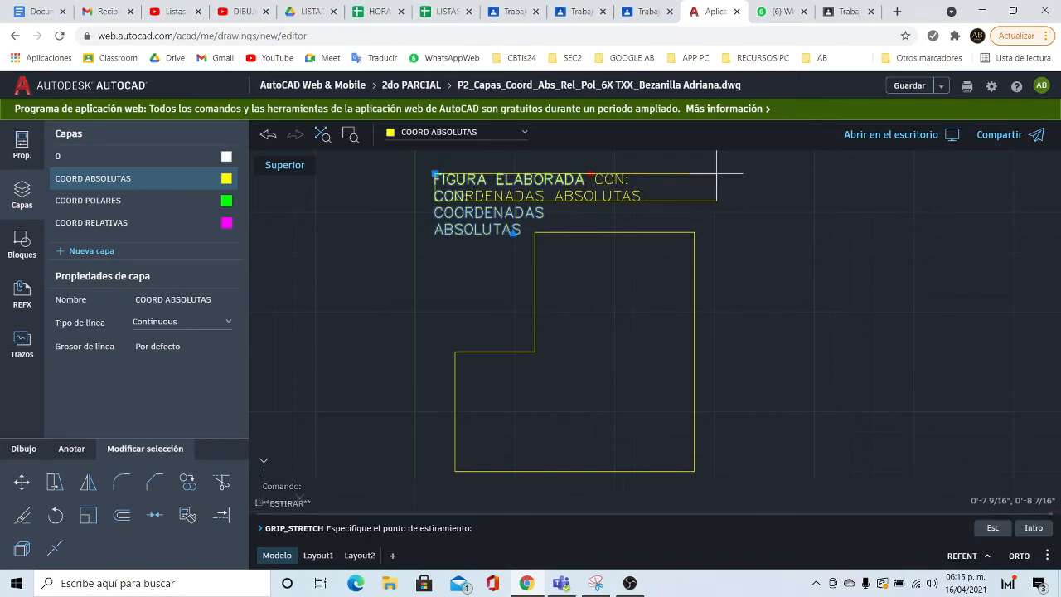
left_click(693, 175)
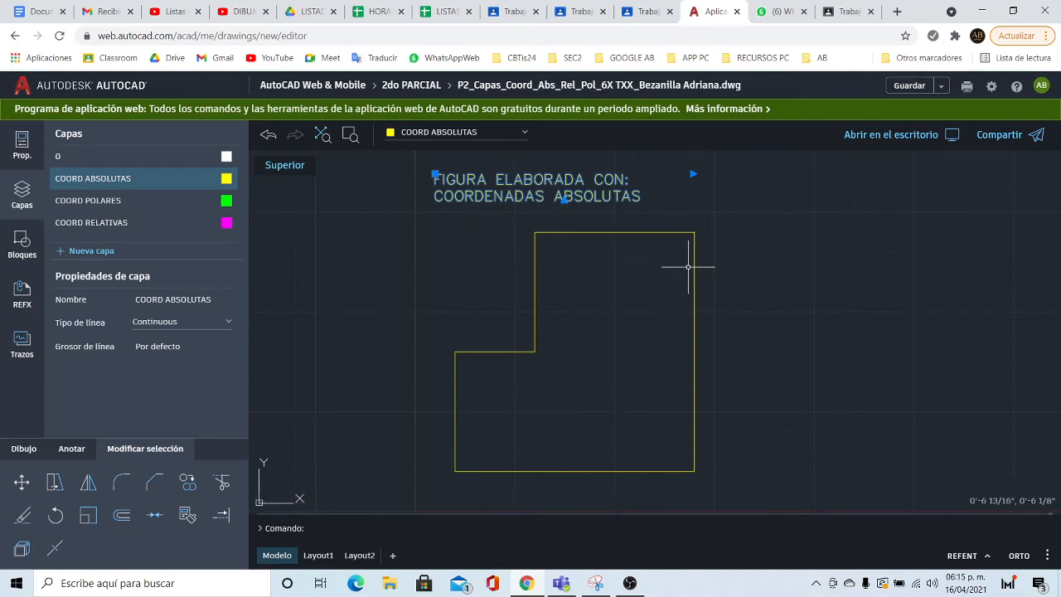
- Switch the current layer to COORD RELATIVAS and start the Line tool
key("Escape")
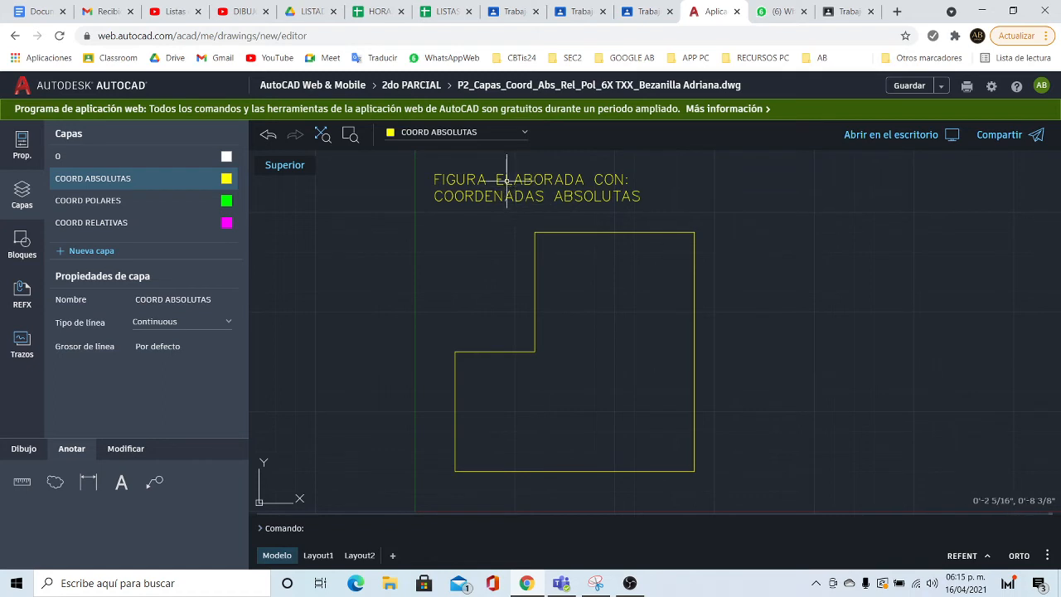
left_click(525, 137)
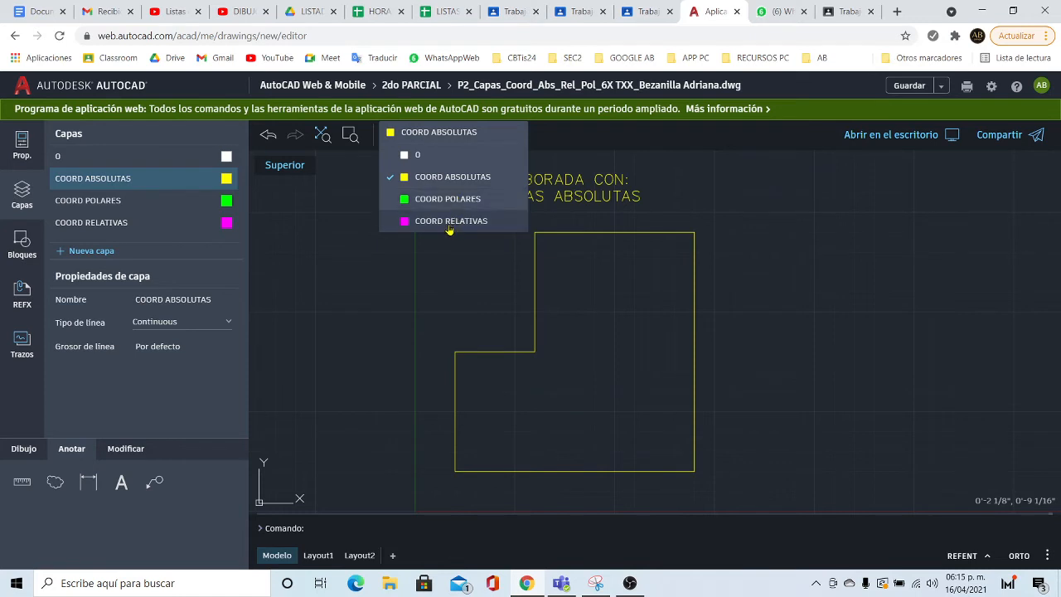
left_click(450, 221)
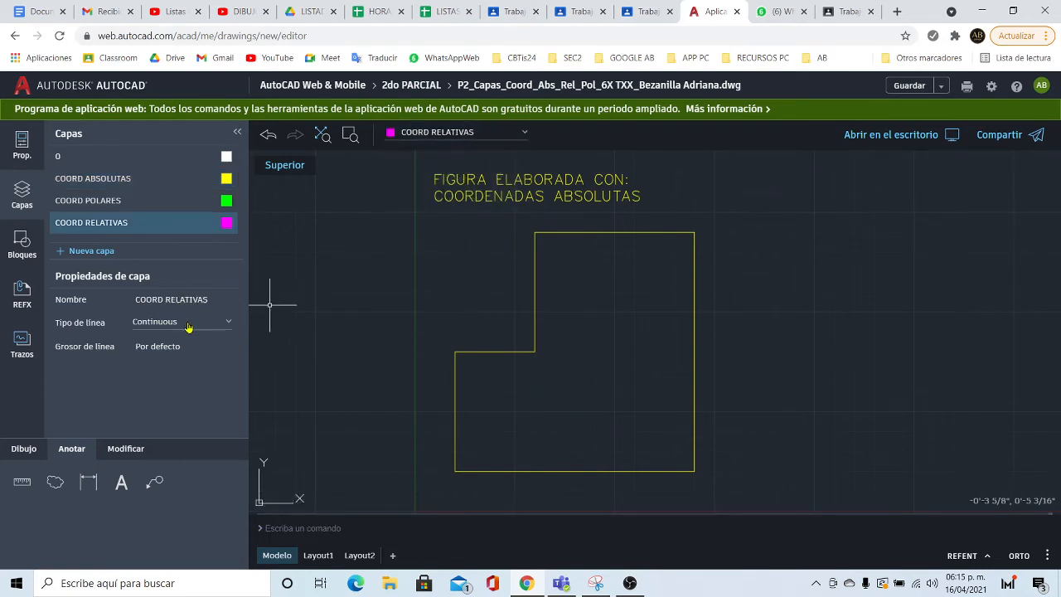
left_click(15, 449)
left_click(188, 483)
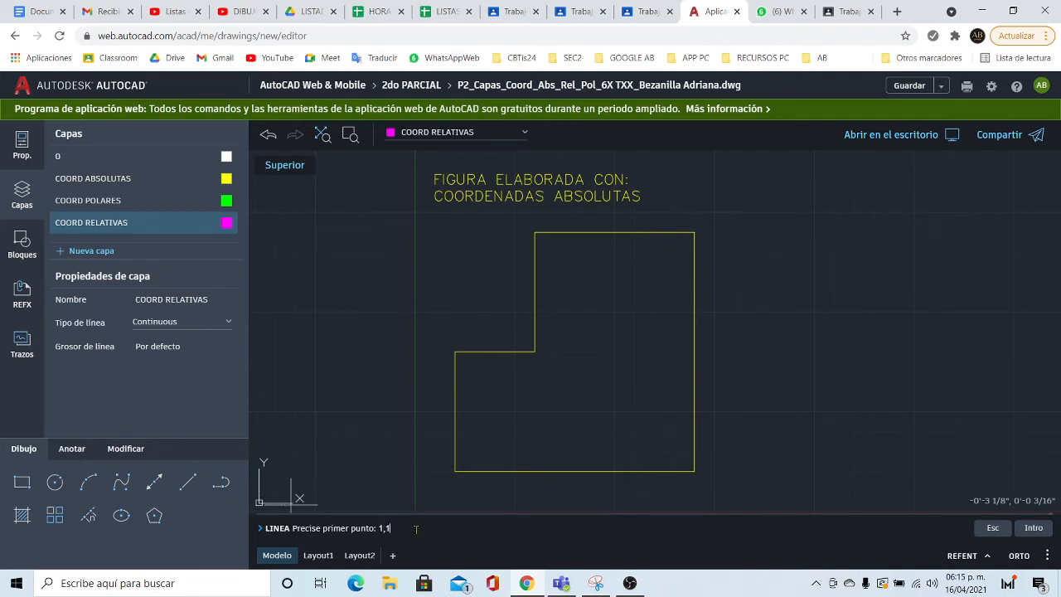
- Start the magenta line at 1,1 and draw the 6-unit bottom edge with @6,0
type("1,1")
key("Return")
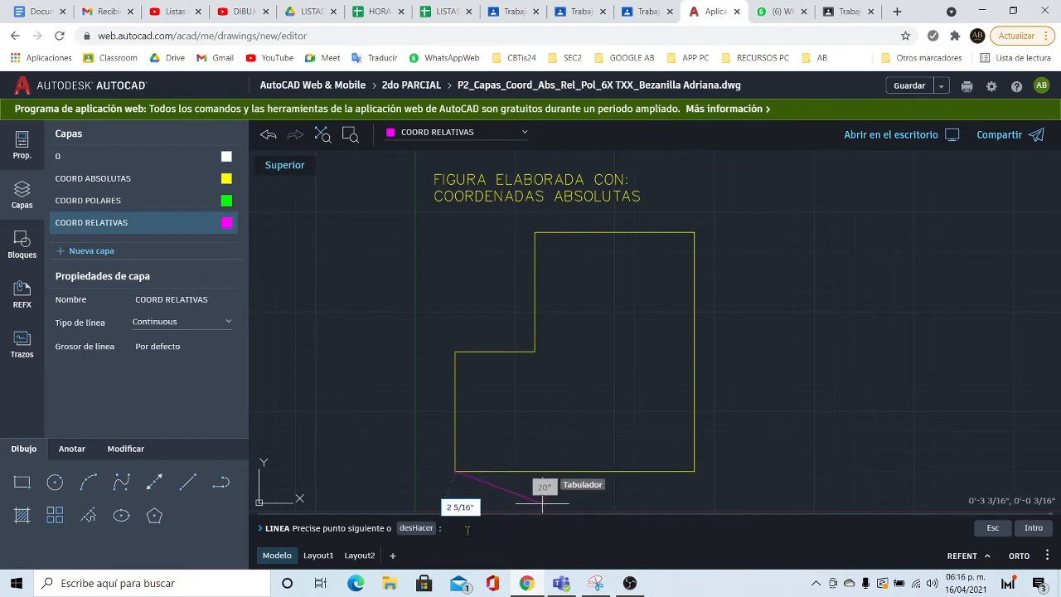
type("@6")
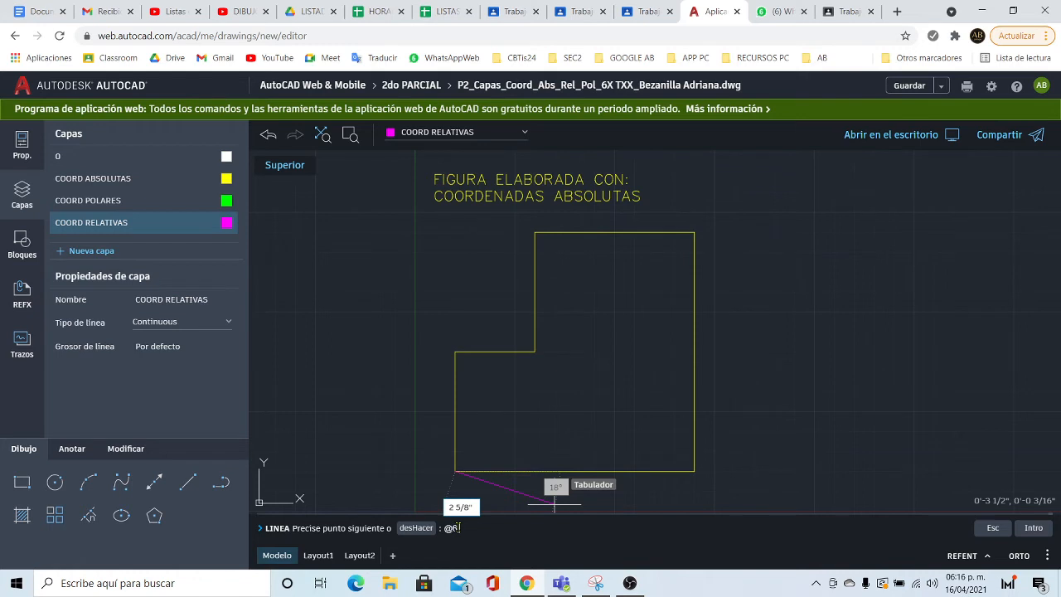
type(",")
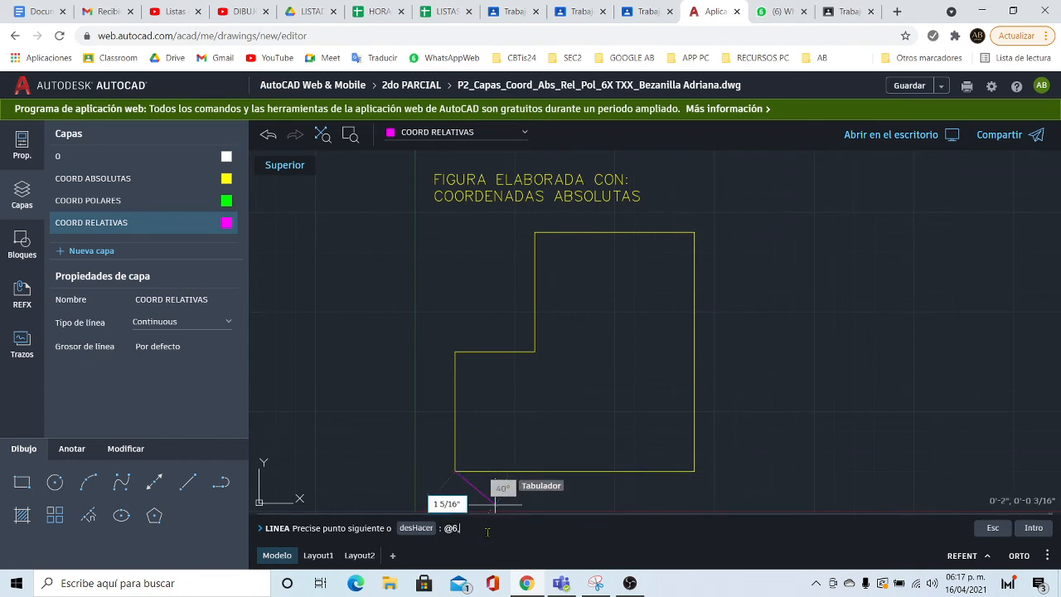
type("0")
key("Return")
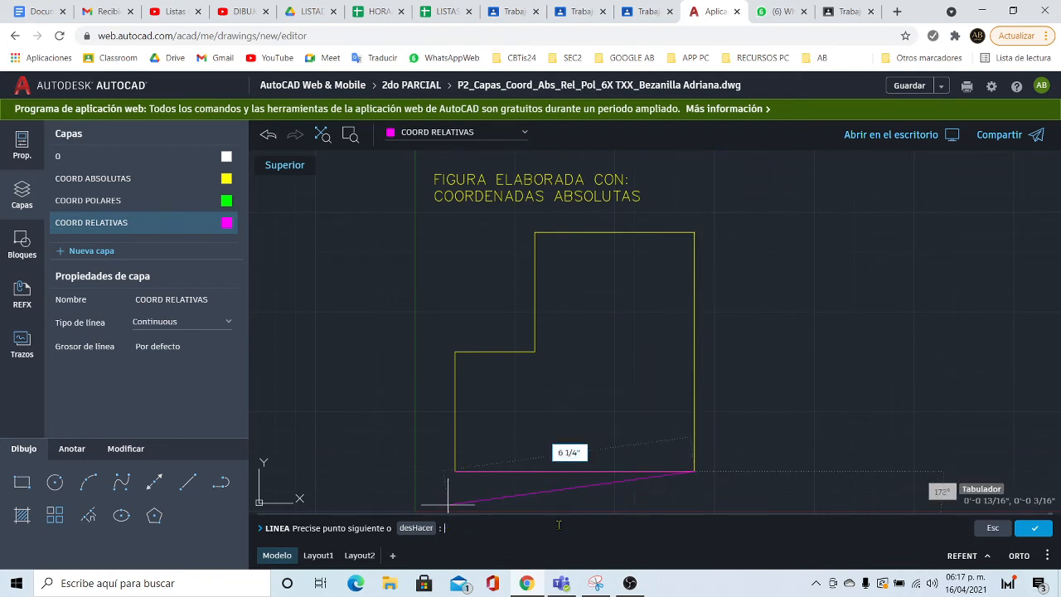
- Draw the magenta right side 6 units up and the top edge 4 units left
type("@0")
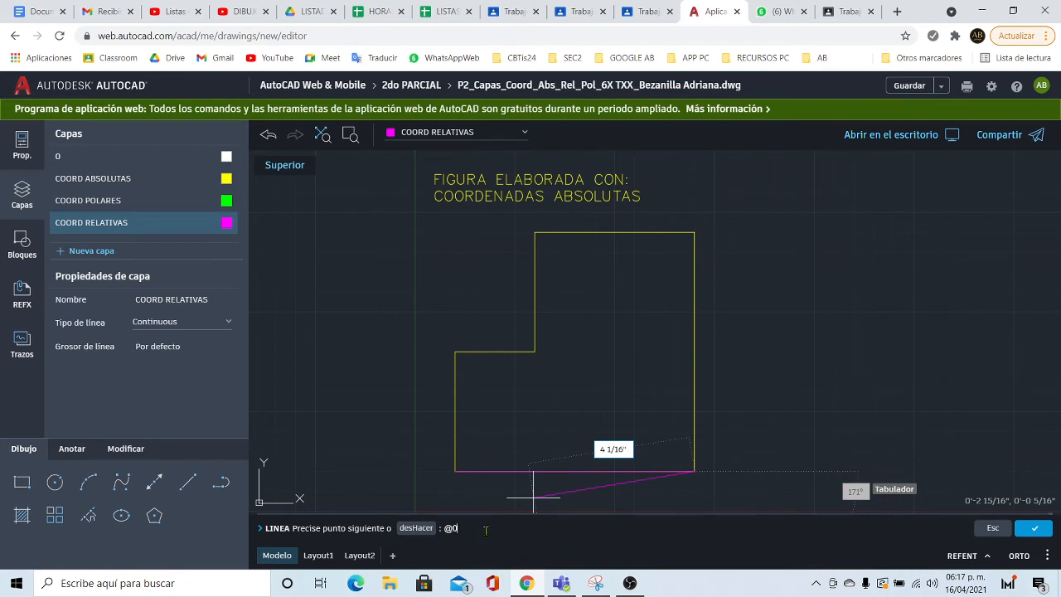
type("6")
key("Return")
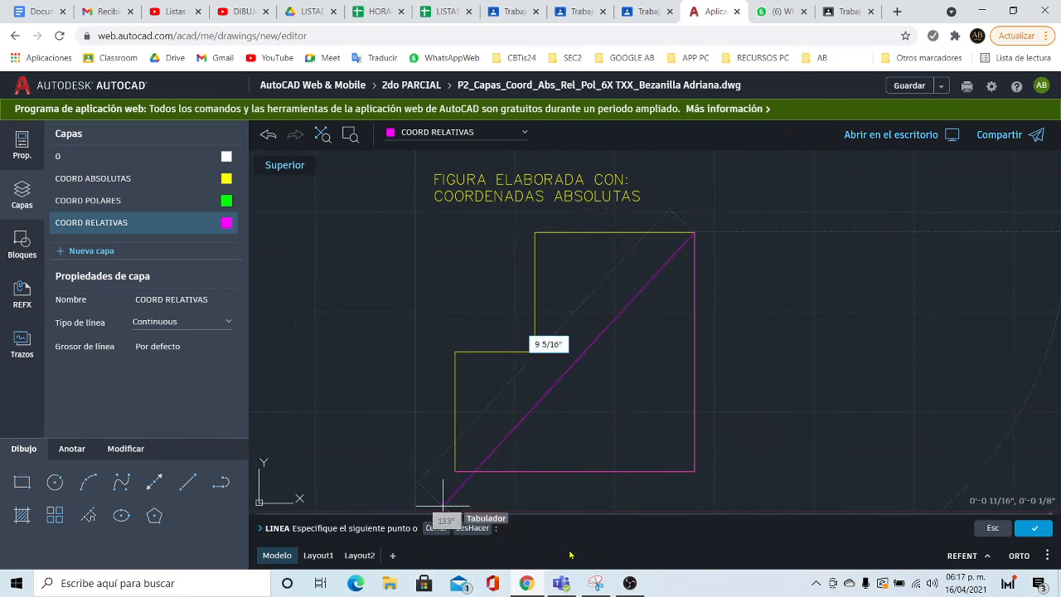
type("@-4,0")
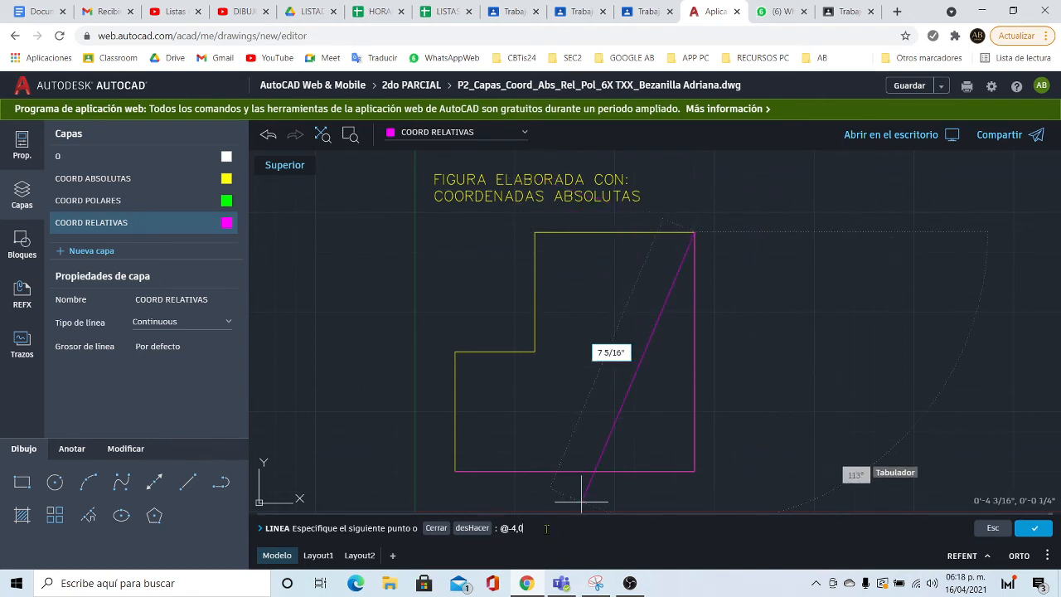
key("Return")
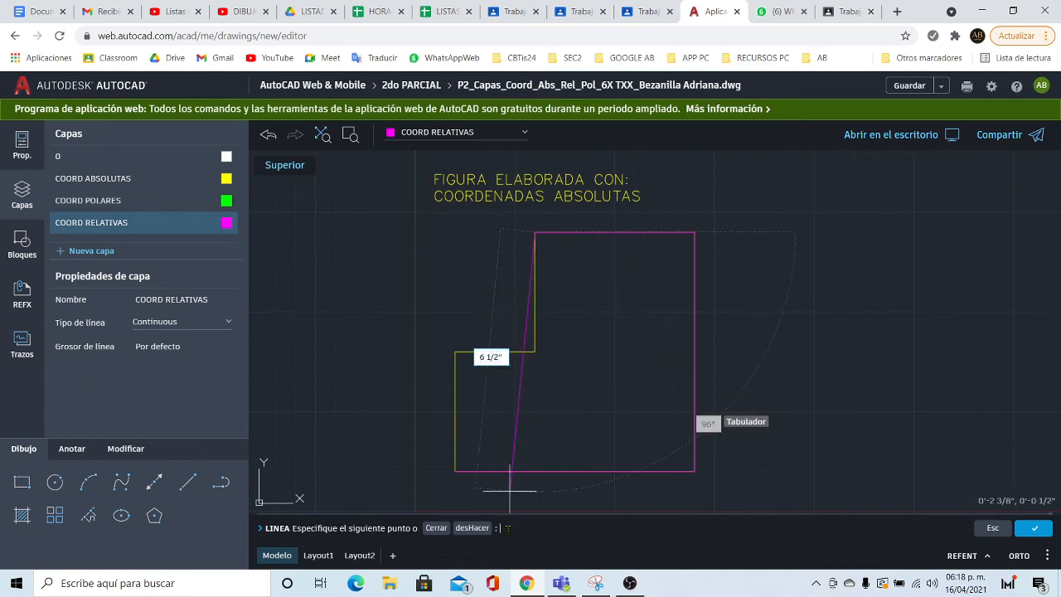
- Draw the stepped left side with @0,-3, @-2,0 and @0,-3, closing at 1,1, and end LINE
type("@0,")
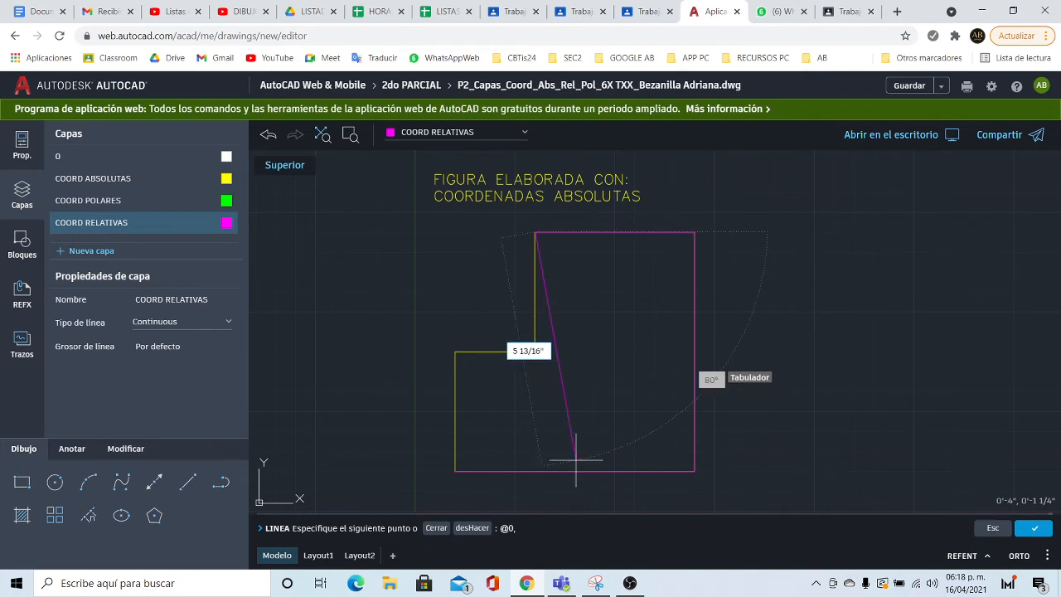
type("3")
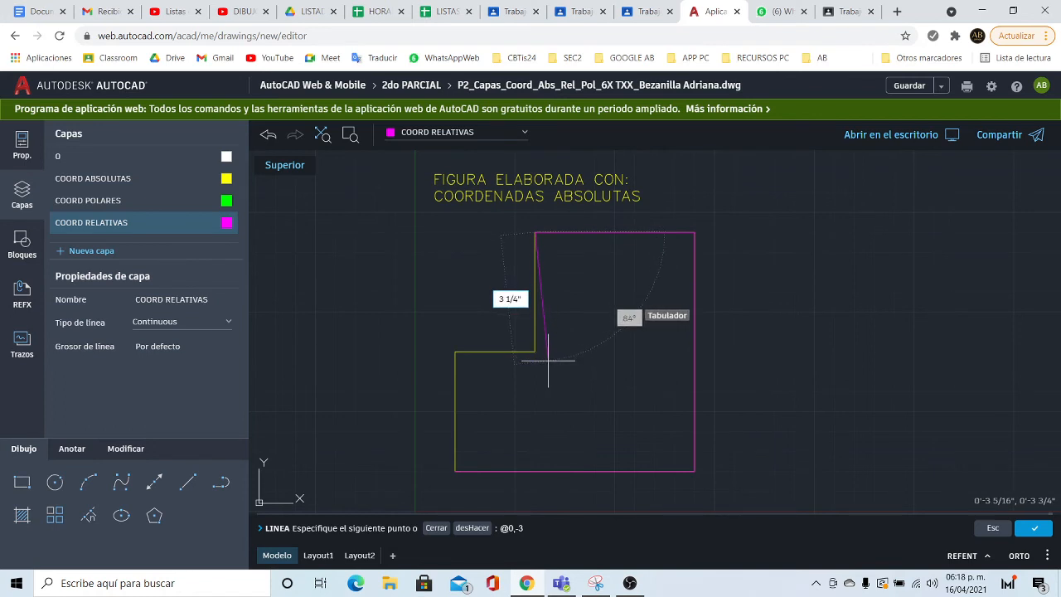
key("Return")
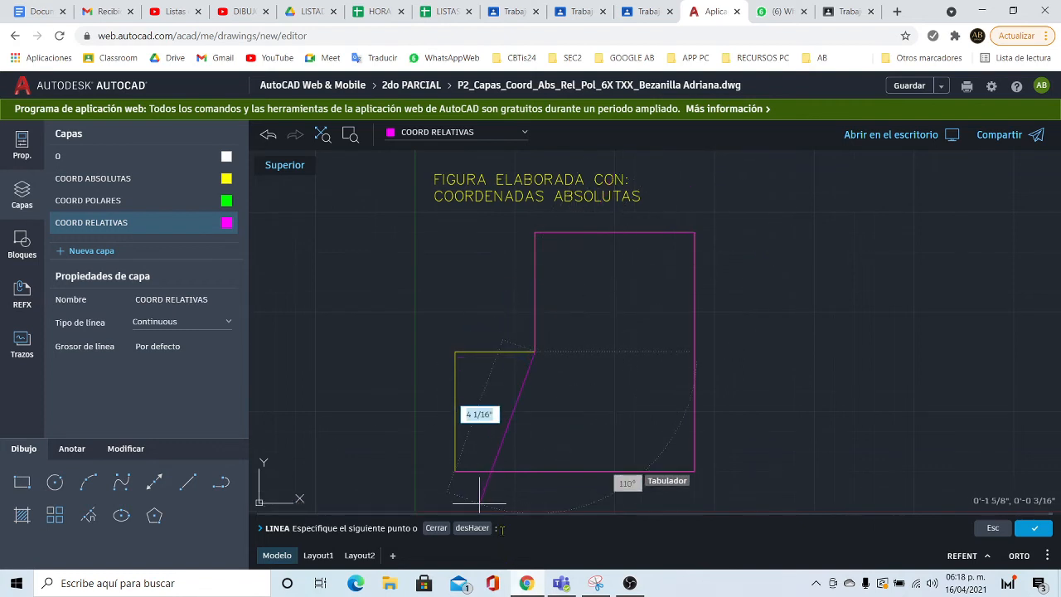
type("@-2,0")
key("Return")
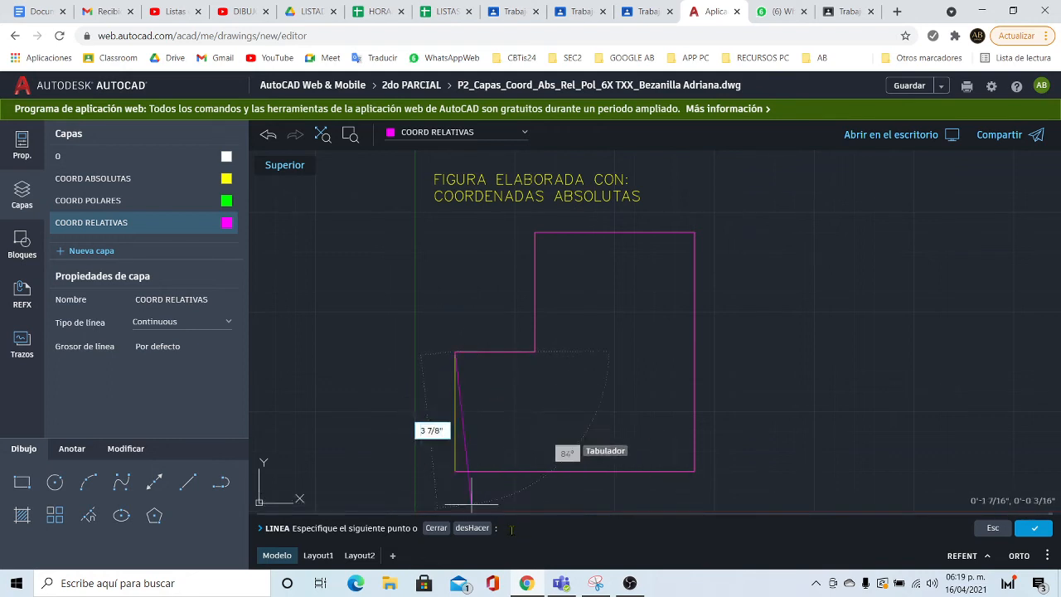
type("@")
key("Return")
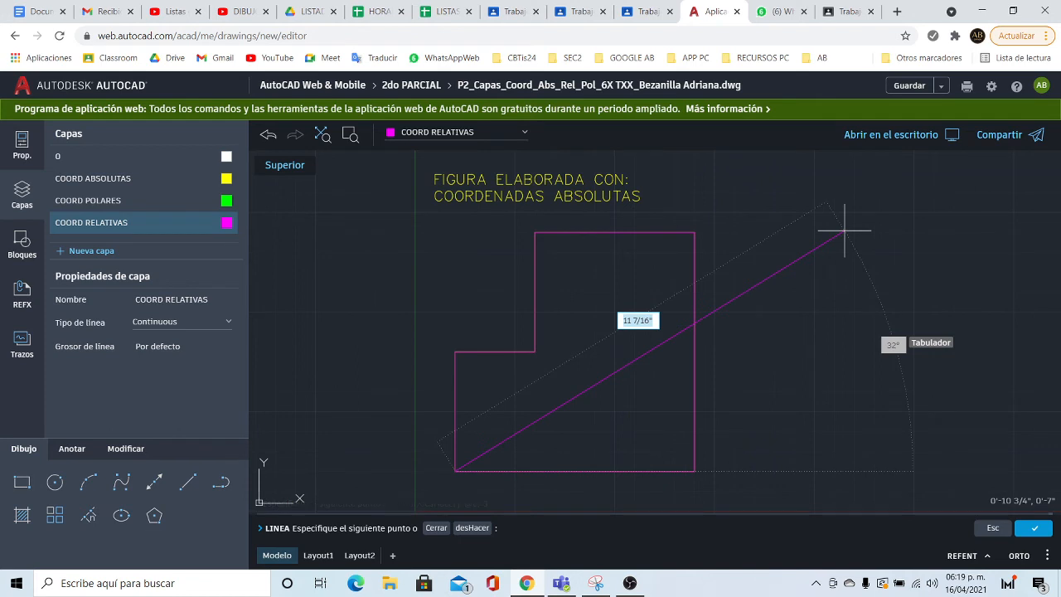
key("Return")
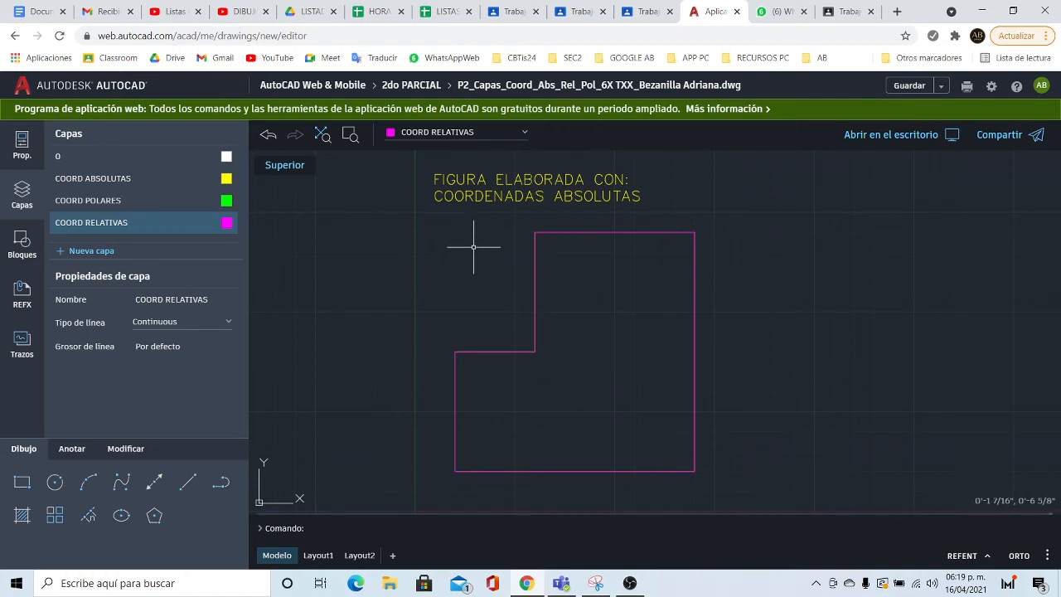
- Start the multiline Text tool from the Anotar tools
left_click(79, 448)
left_click(120, 483)
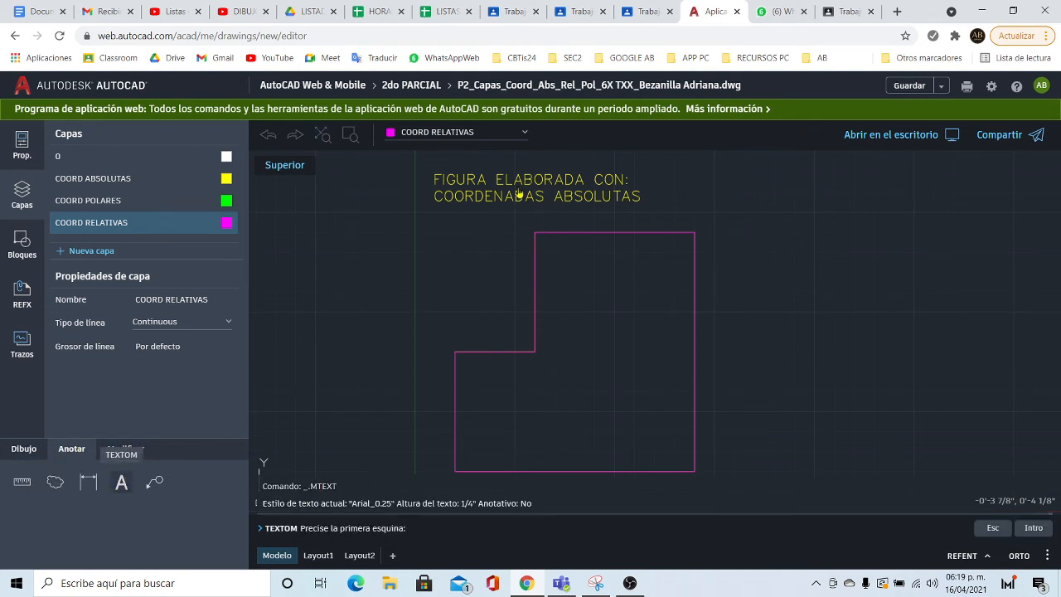
- Type the two-line label 'FIGURA ELABORADA CON: COORDENADAS RELATIVAS' in a text box over the title
left_click(440, 170)
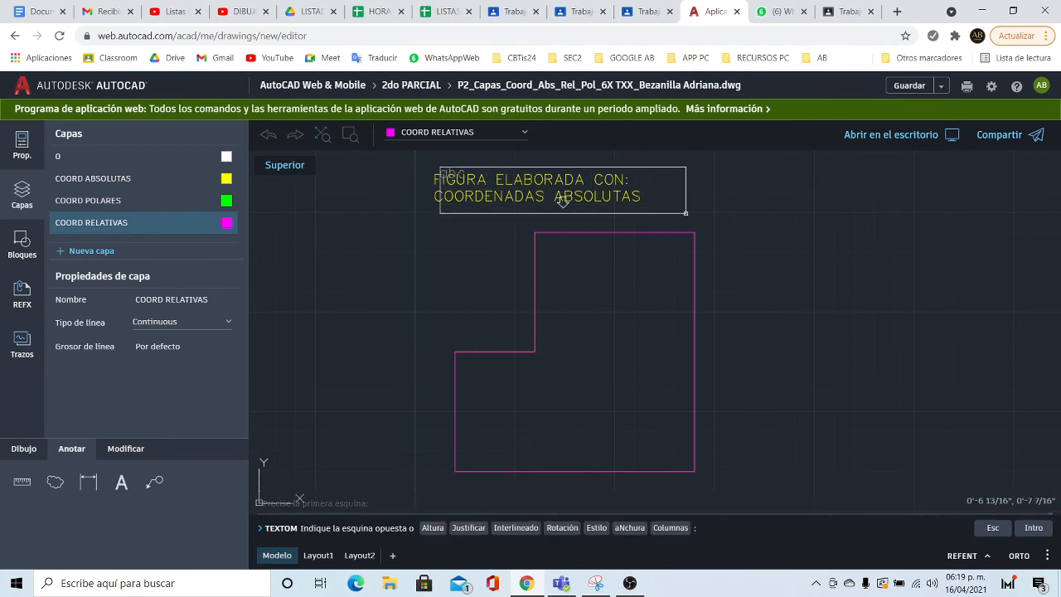
left_click(689, 215)
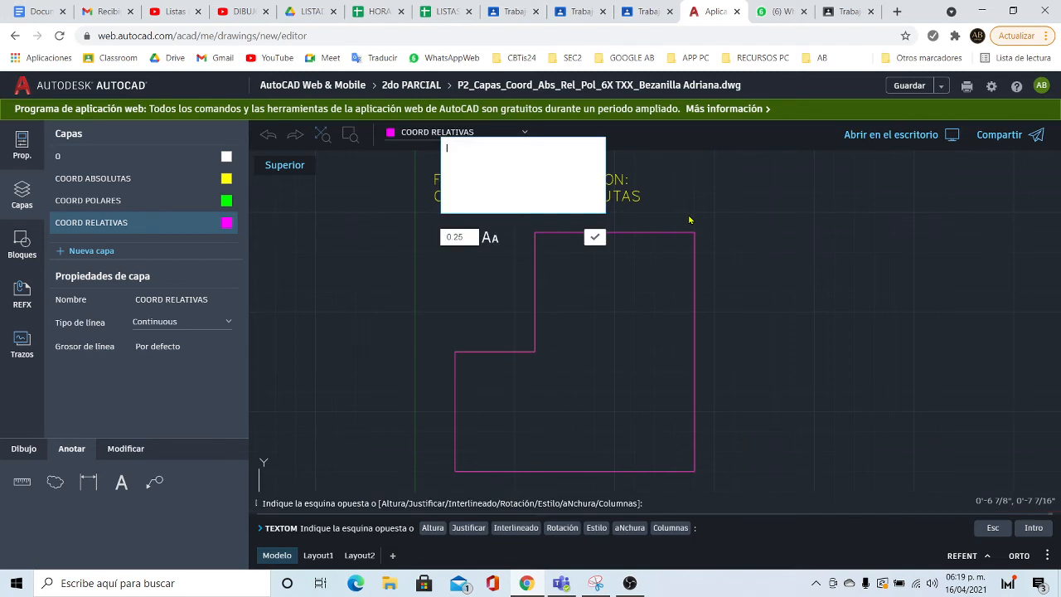
type("FIGURA F")
type("LABO")
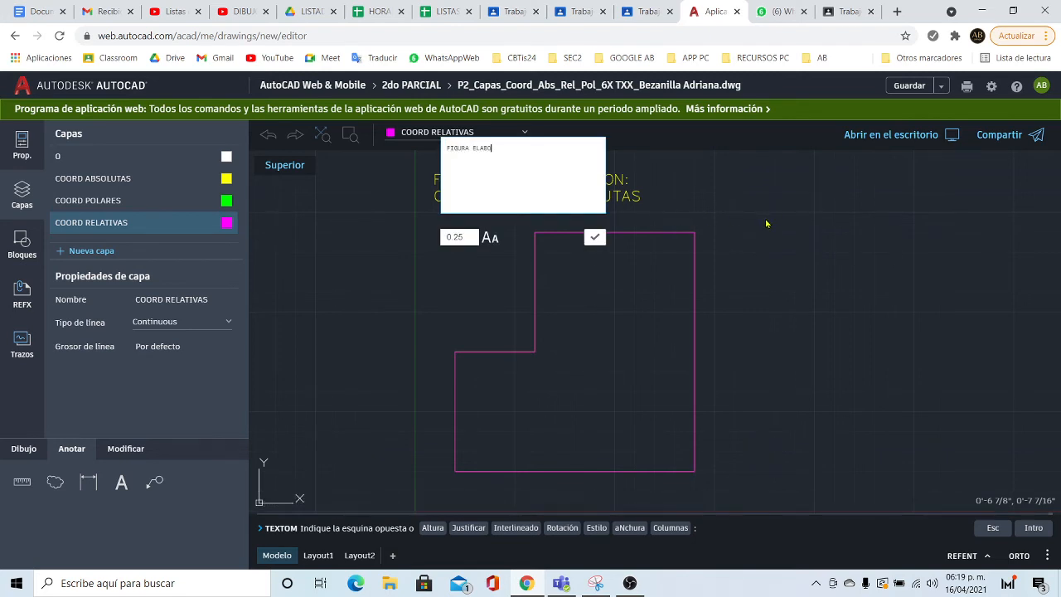
type("RADA CON:")
key("Return")
type("COORDENAD")
type("S")
key("BackSpace")
key("BackSpace")
type("ADAS RELATIVAS")
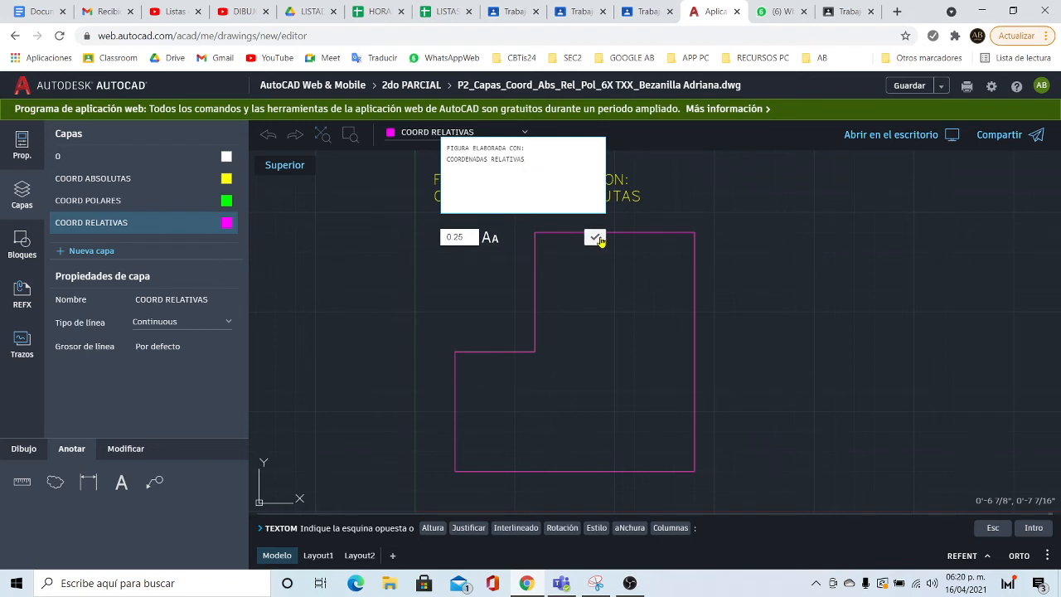
left_click(596, 238)
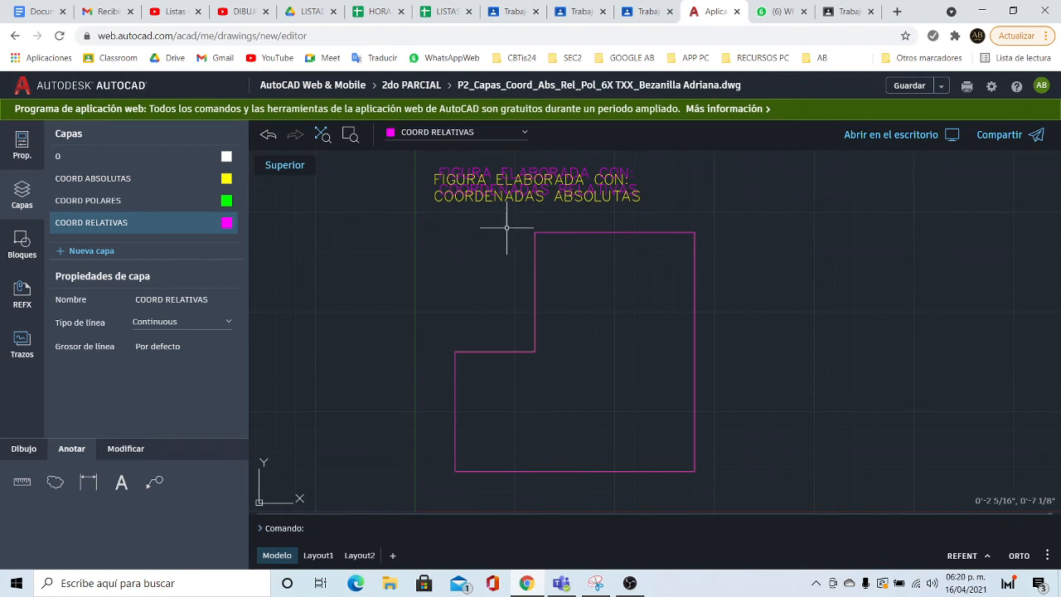
- Make COORD POLARES the current layer and start the Line tool
left_click(522, 134)
left_click(456, 202)
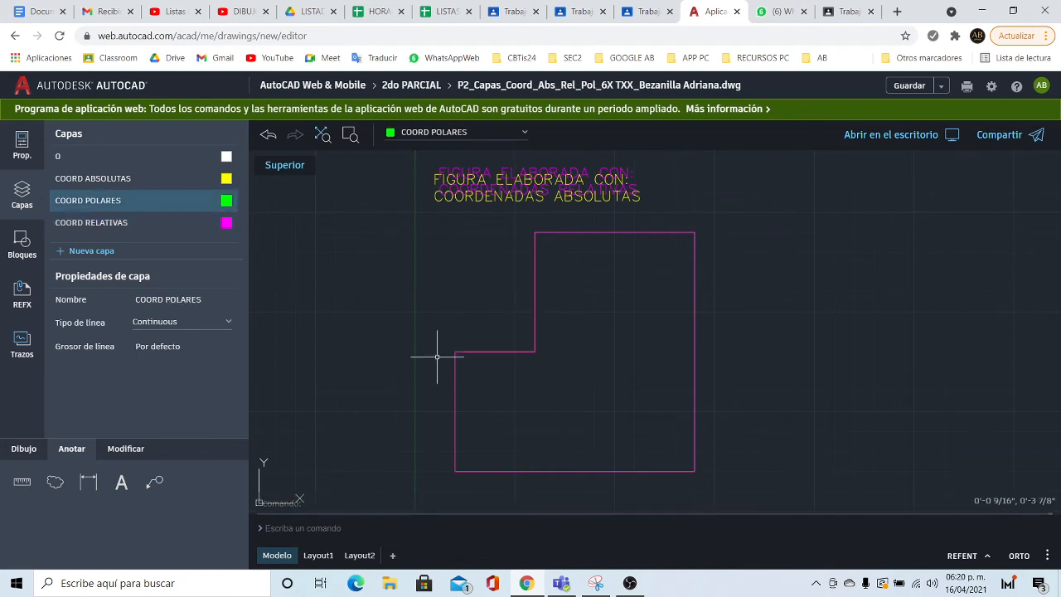
left_click(22, 448)
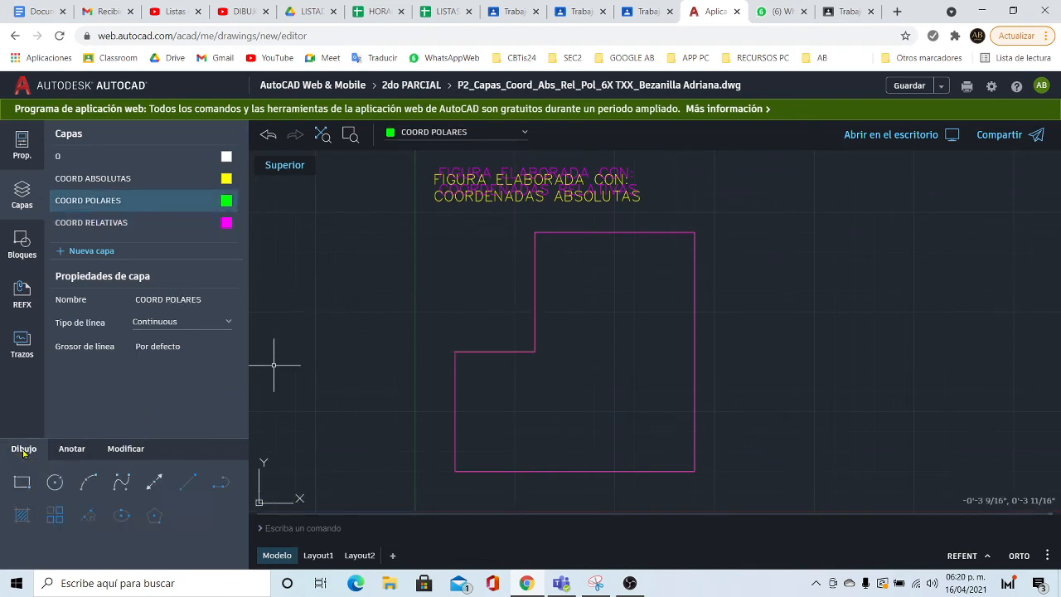
left_click(188, 487)
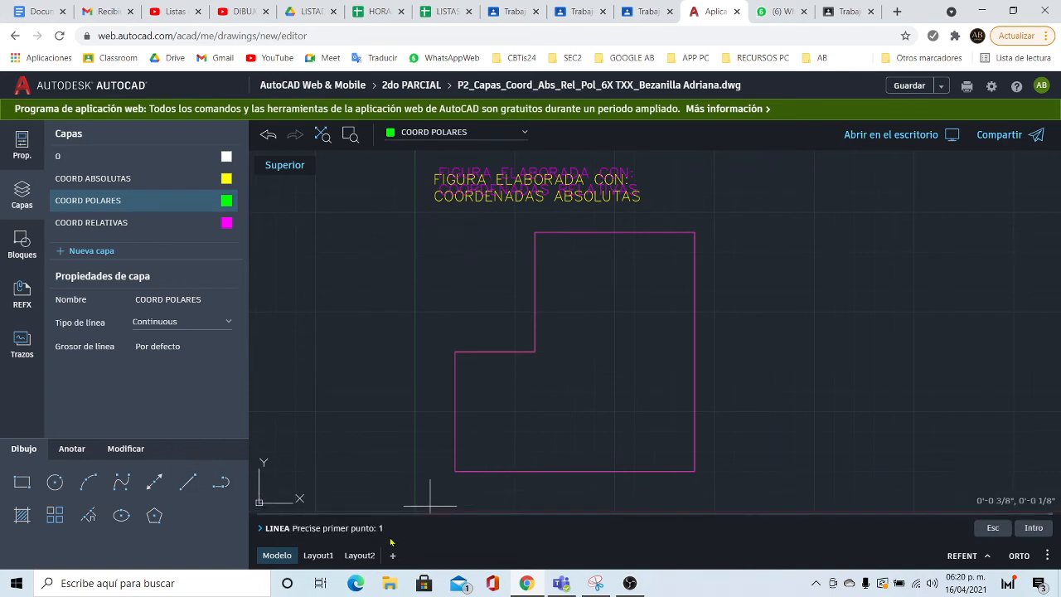
- Start the green line at 1,1 and draw the 6-unit bottom edge with @6<0
type("1,1")
key("Return")
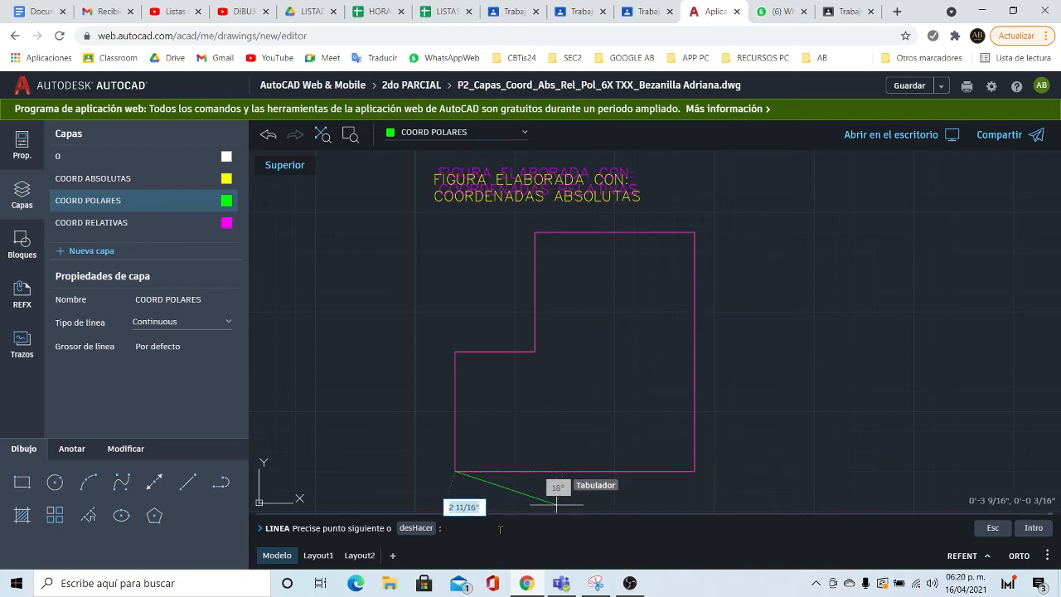
type("@")
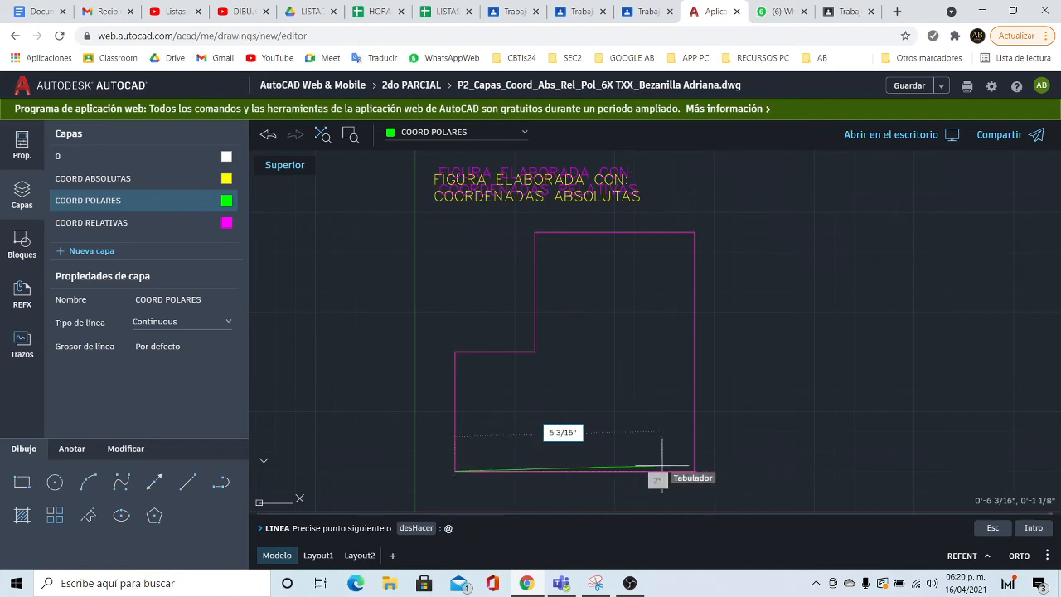
type("6")
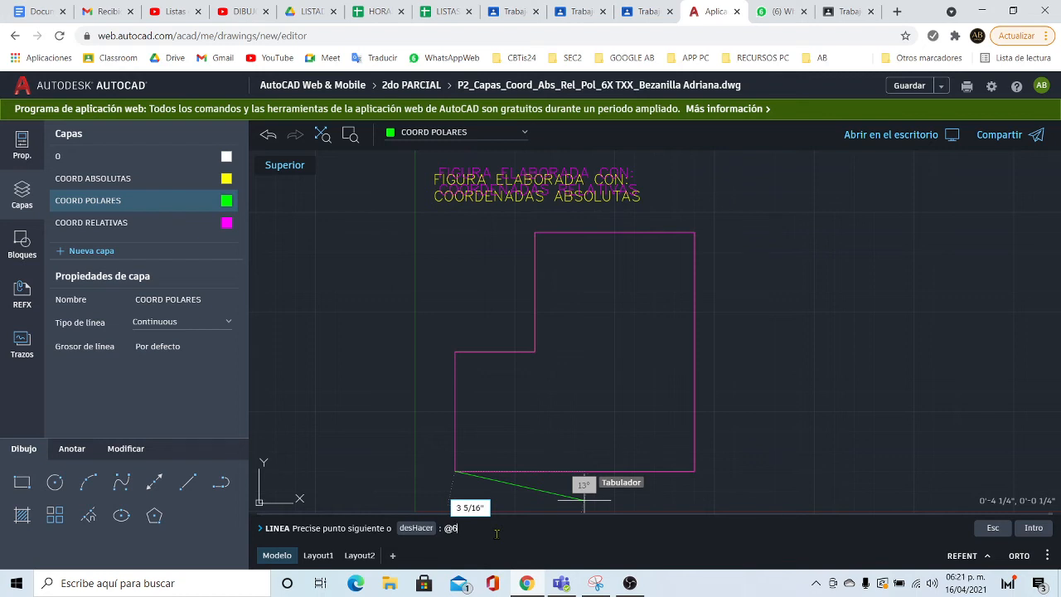
type("<")
type("0")
key("Return")
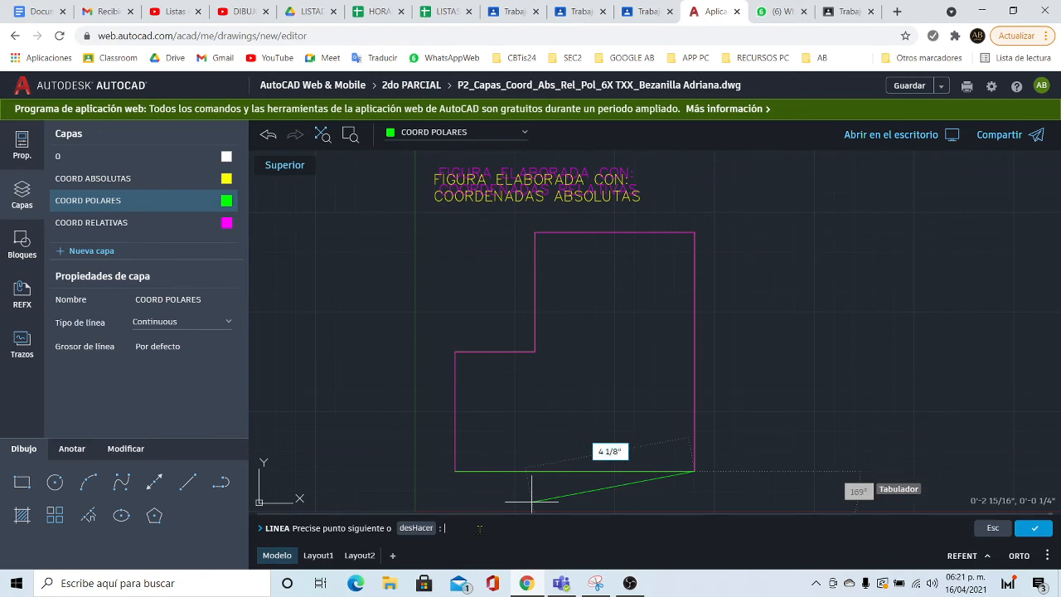
- Draw the green right side with @6<90 and the top edge with @4<180
type("@6<90")
key("Return")
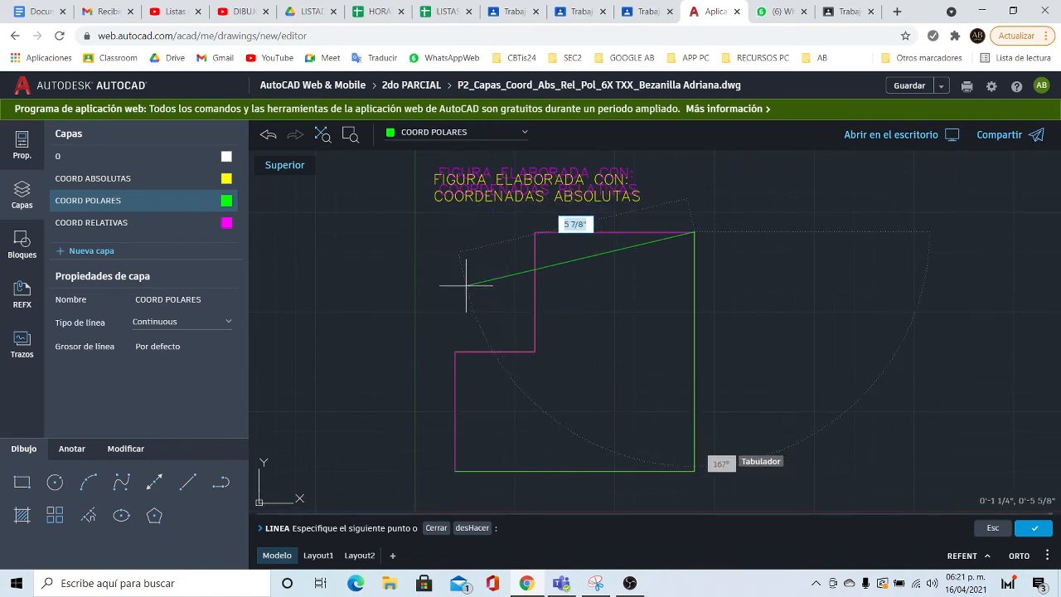
left_click(523, 527)
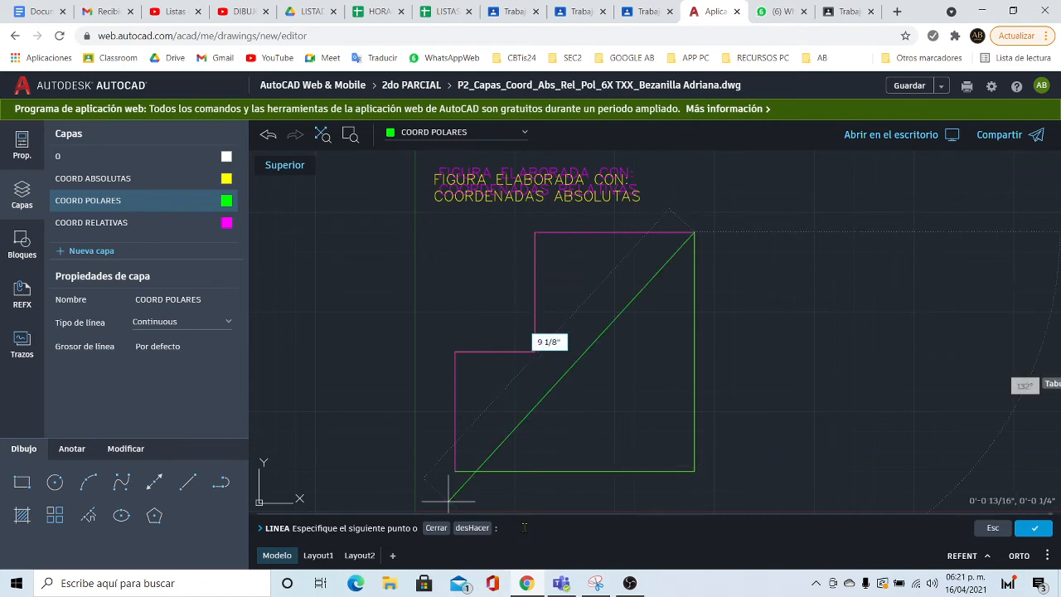
type("@")
type("4")
type("<")
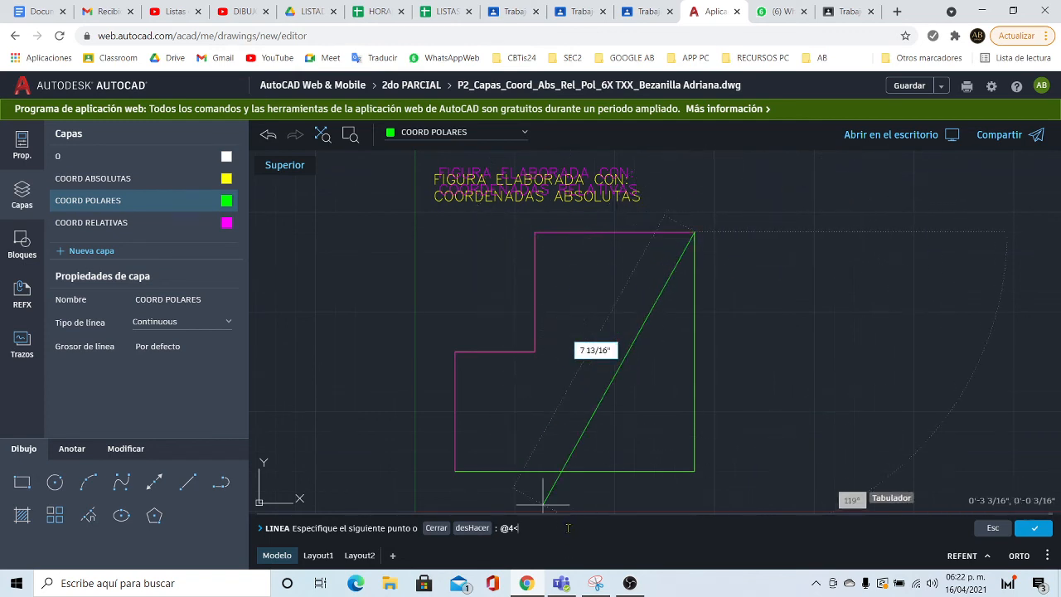
type("180")
key("Return")
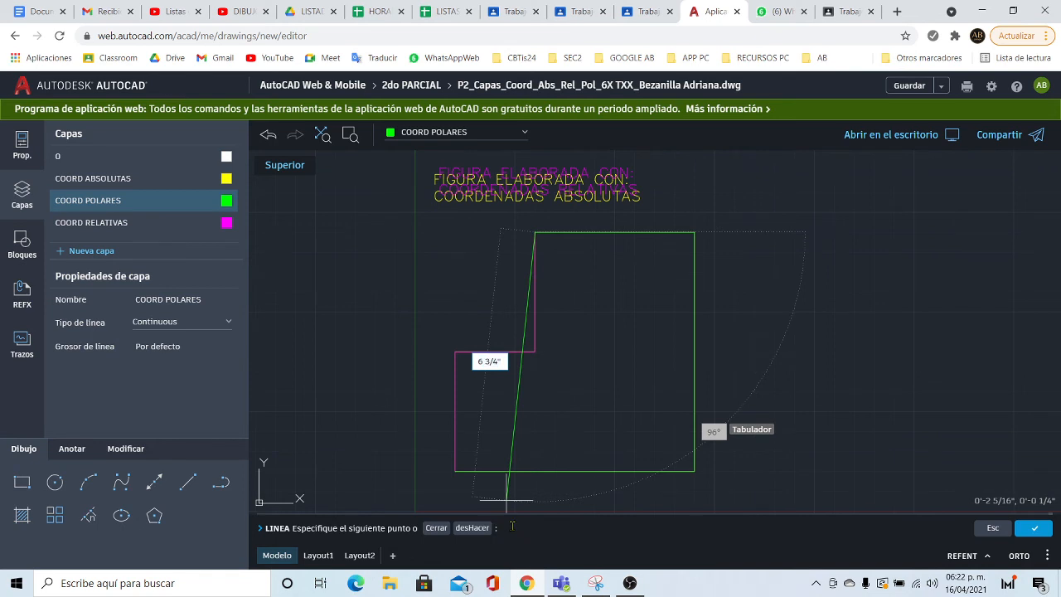
- Draw the green segments @3<270, @2<180 and @3<270 back to 1,1, then end LINE
type("@")
type("3<270")
key("Return")
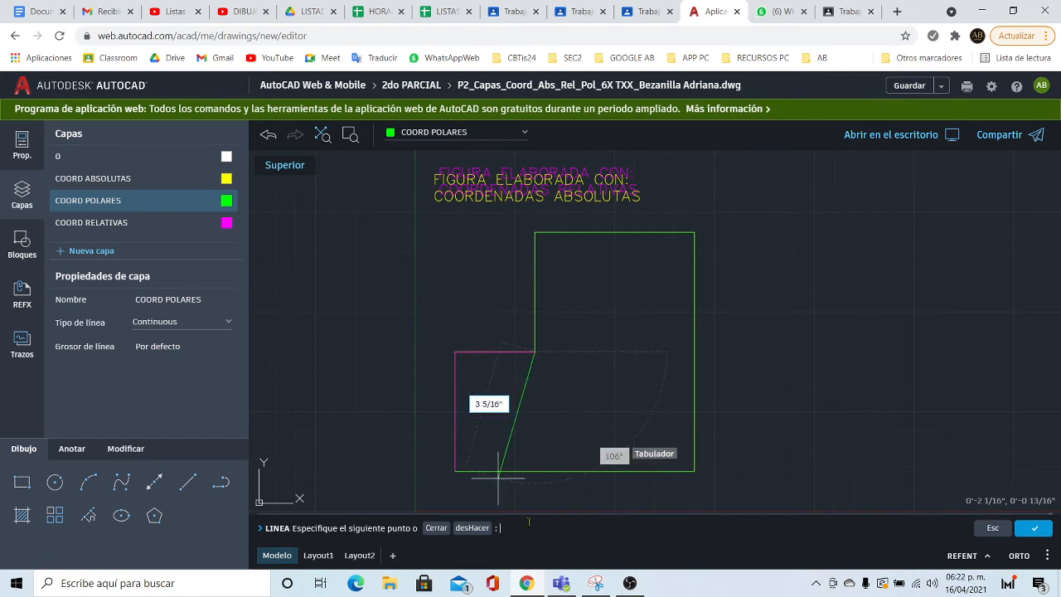
type("@2<180")
key("Return")
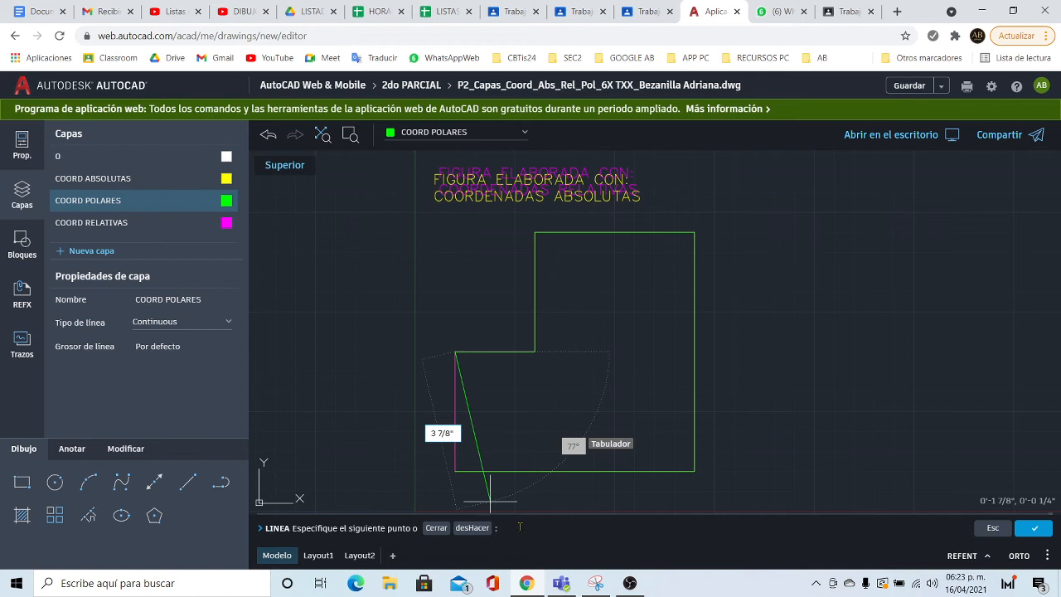
type("@3<270")
key("Return")
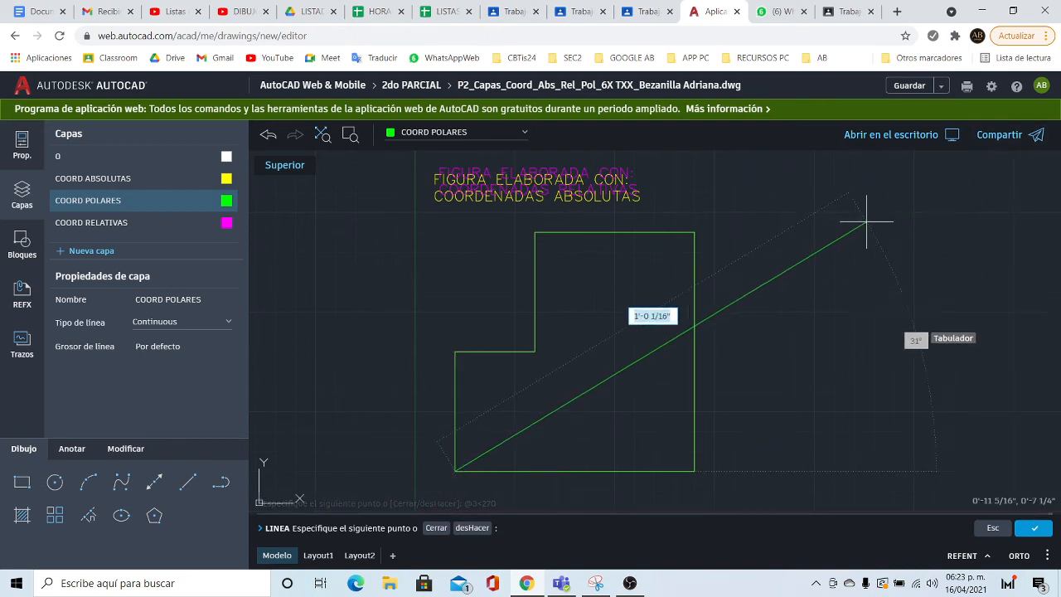
key("Return")
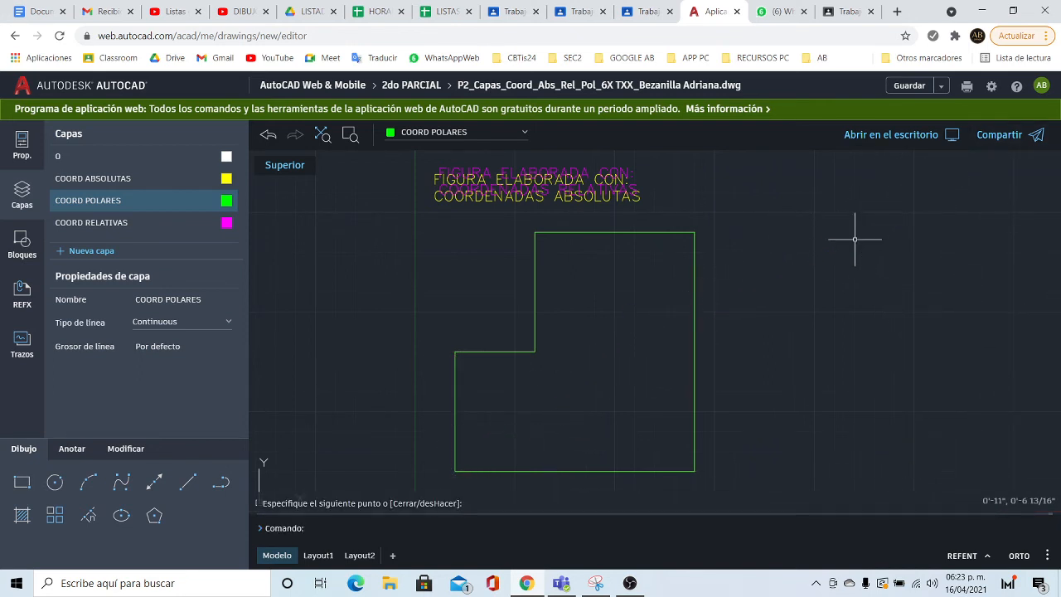
- Place the multiline title 'FIGURA ELABORADA CON: COORDENADAS POLARES' above the figure
left_click(73, 450)
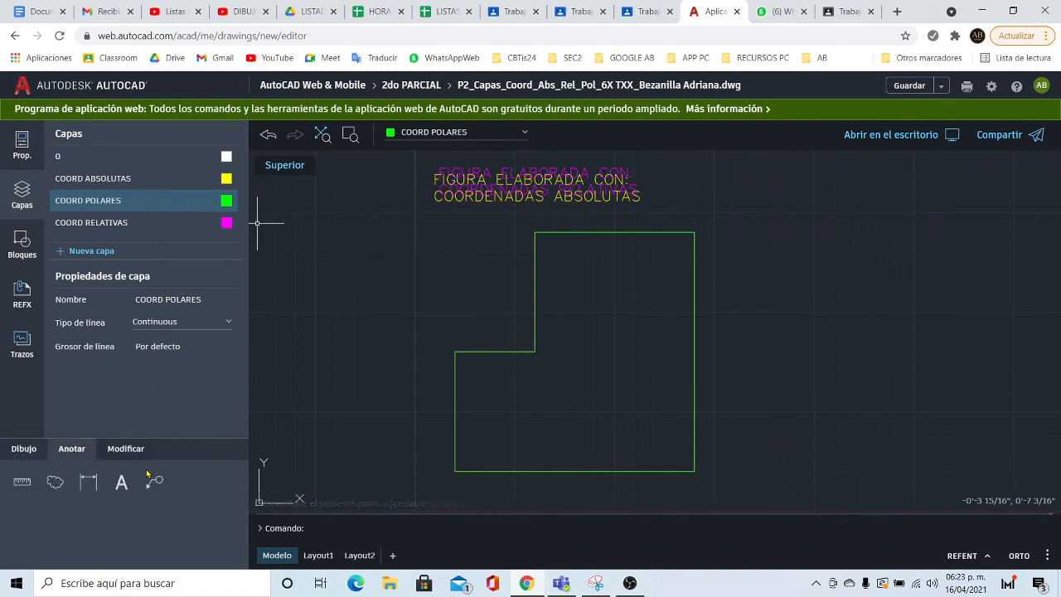
left_click(121, 481)
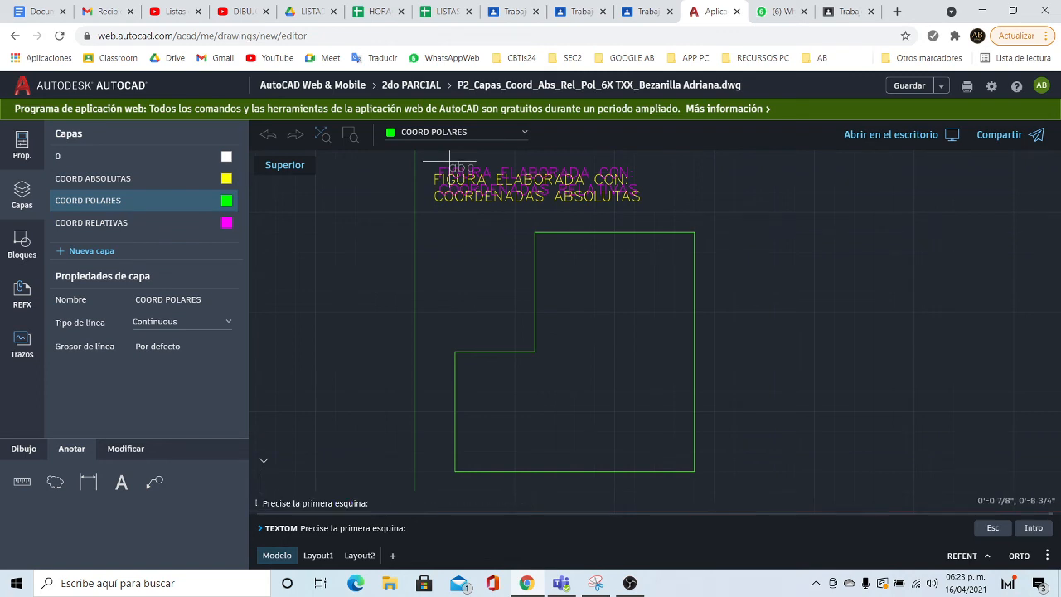
left_click(450, 161)
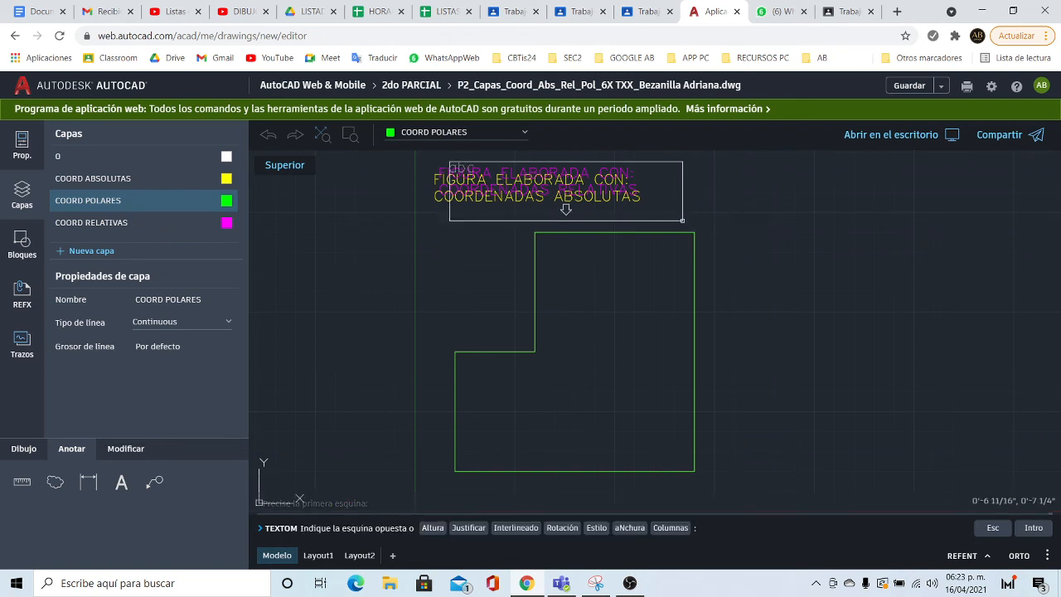
left_click(682, 220)
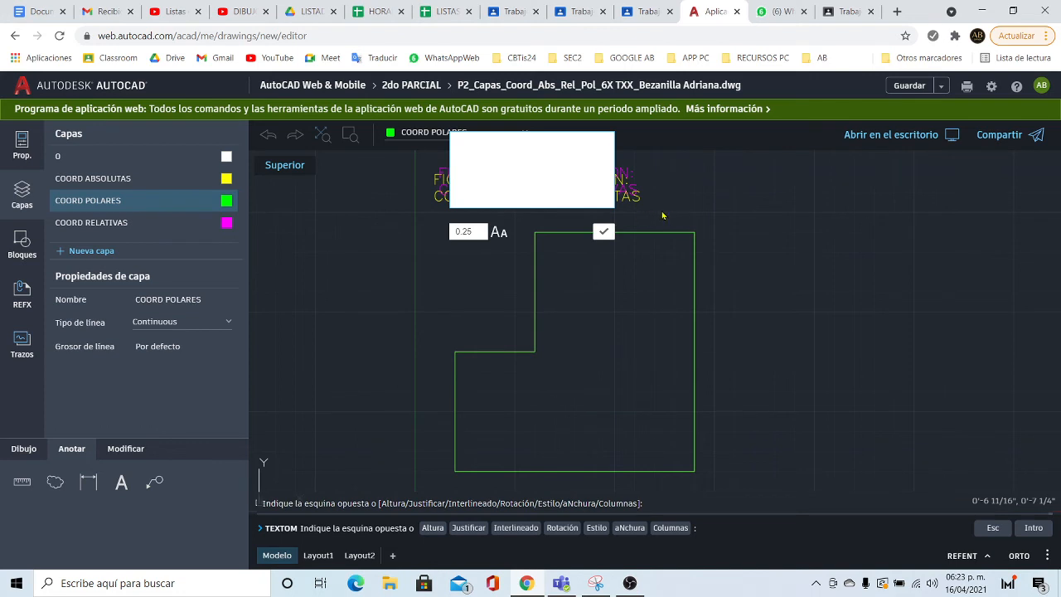
type("FIGURA ")
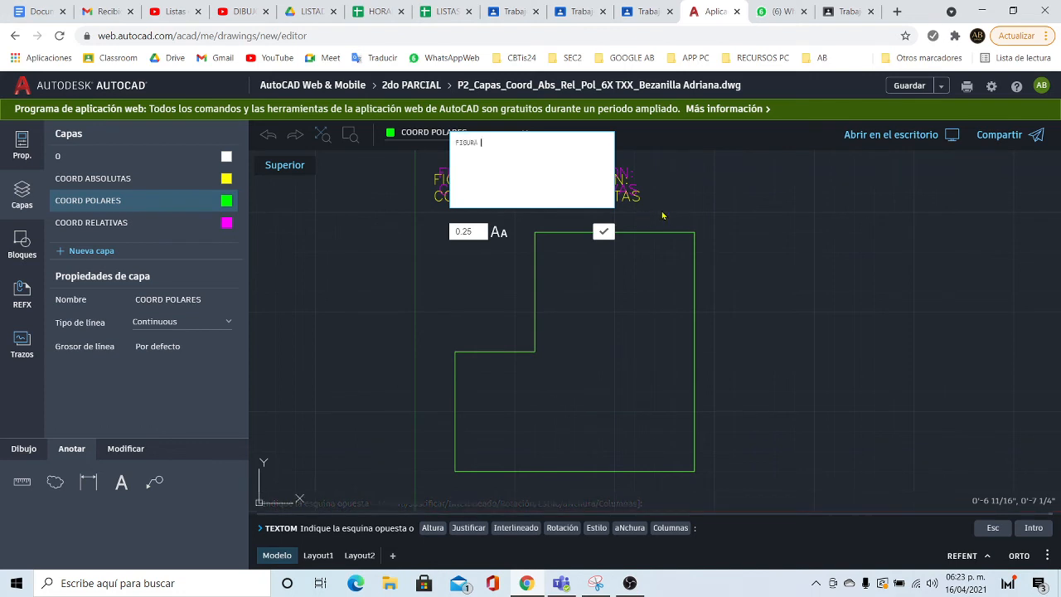
type("ELABORADA CON: ")
type("COORDENAD")
type("AS")
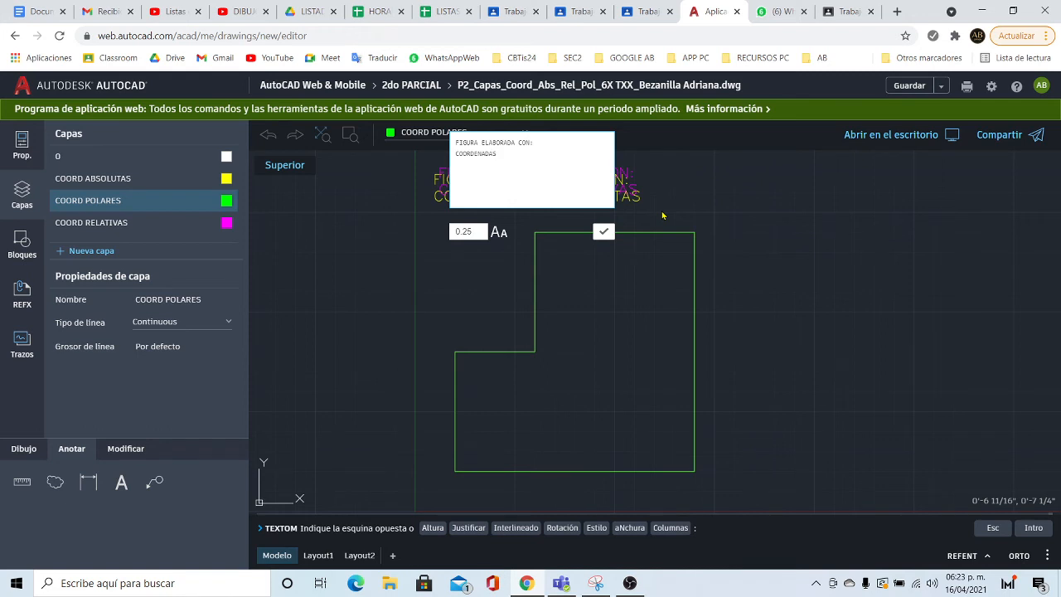
type(" POLARES")
left_click(603, 232)
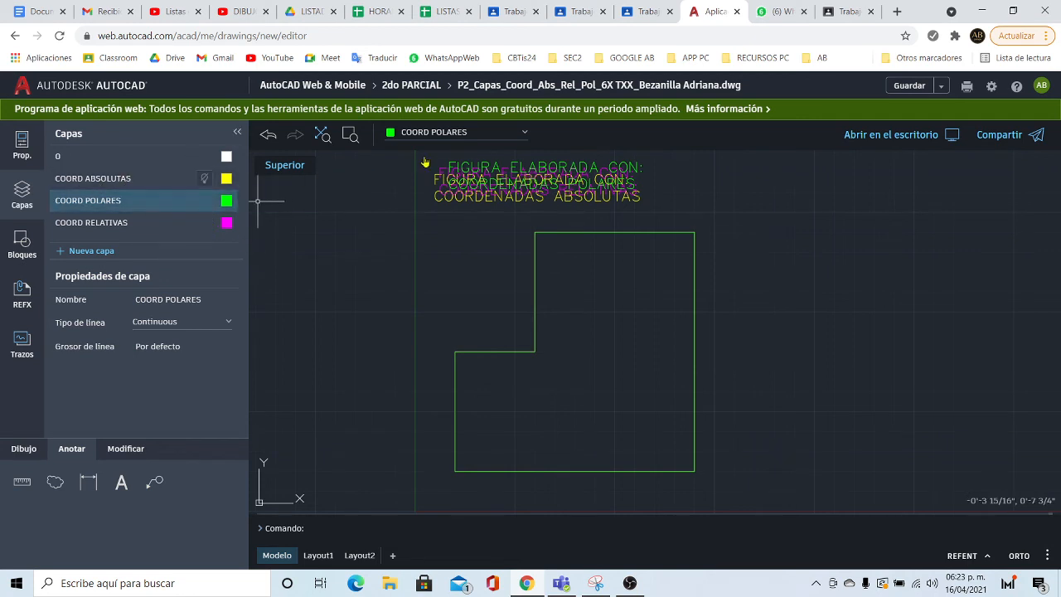
- Switch the current layer to COORD ABSOLUTAS, then back to COORD POLARES
left_click(489, 139)
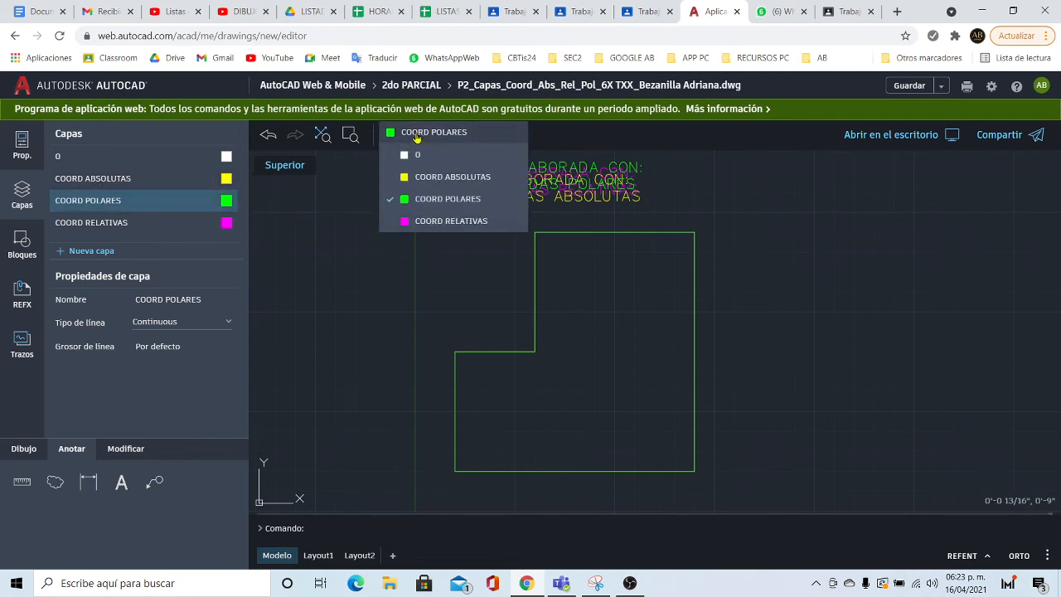
left_click(426, 177)
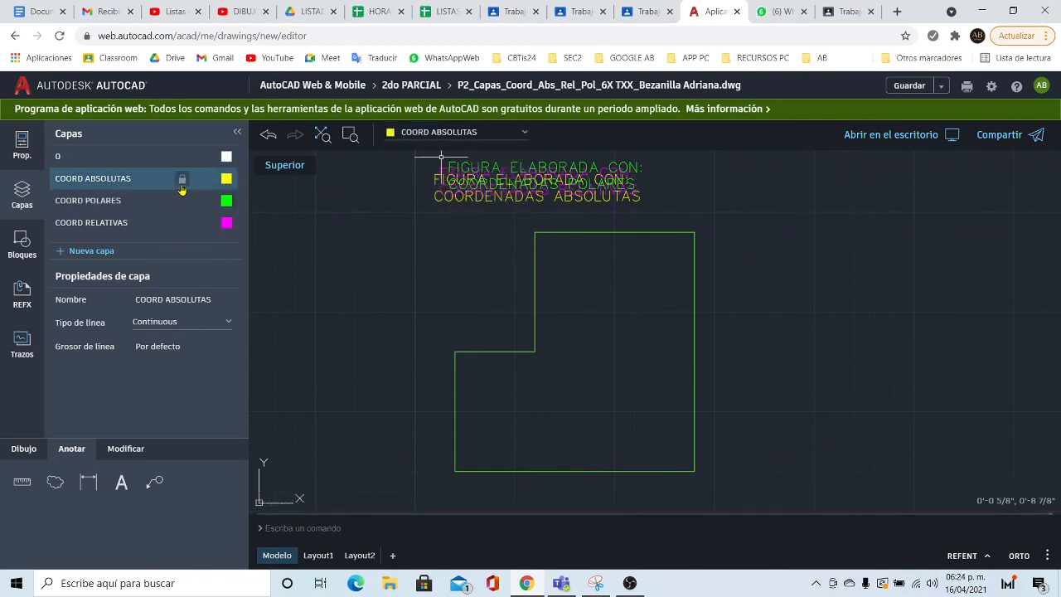
left_click(431, 132)
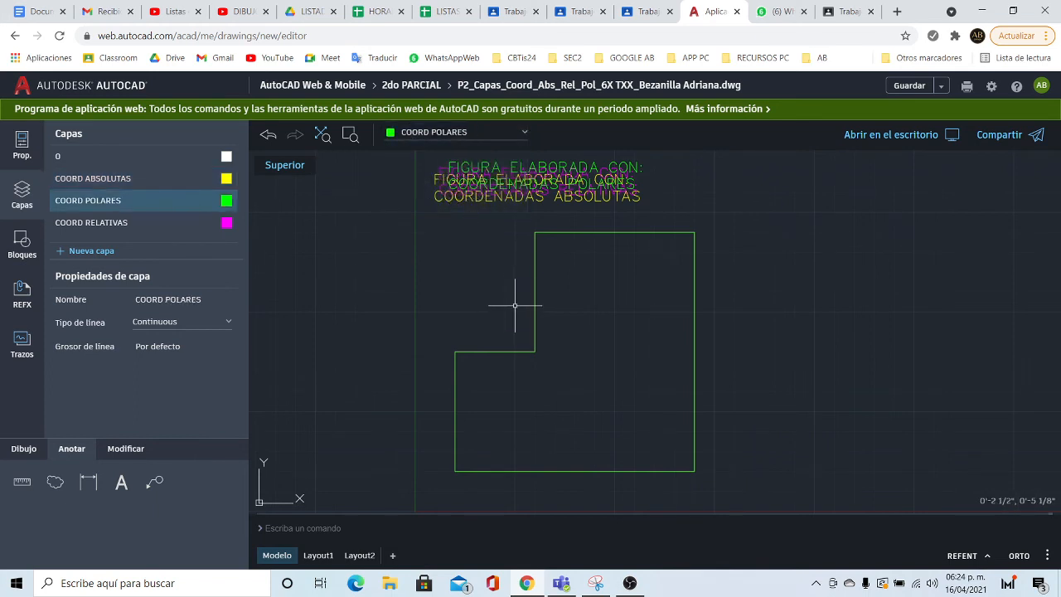
- Write a text block below the figure with group 6X TXX, the student's name and 16/04/2021
left_click(121, 481)
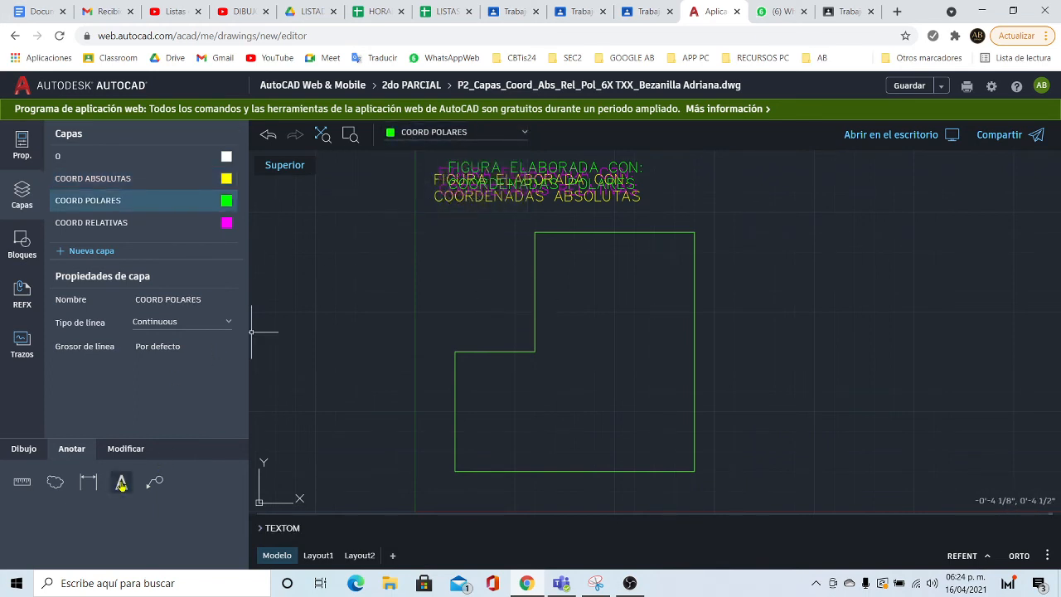
left_click(432, 479)
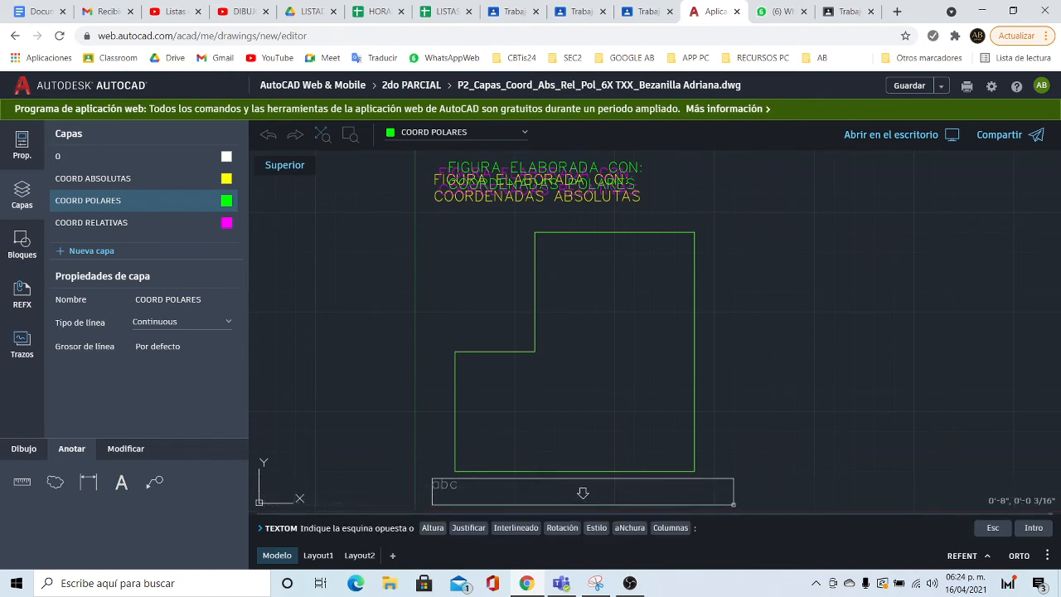
left_click(726, 502)
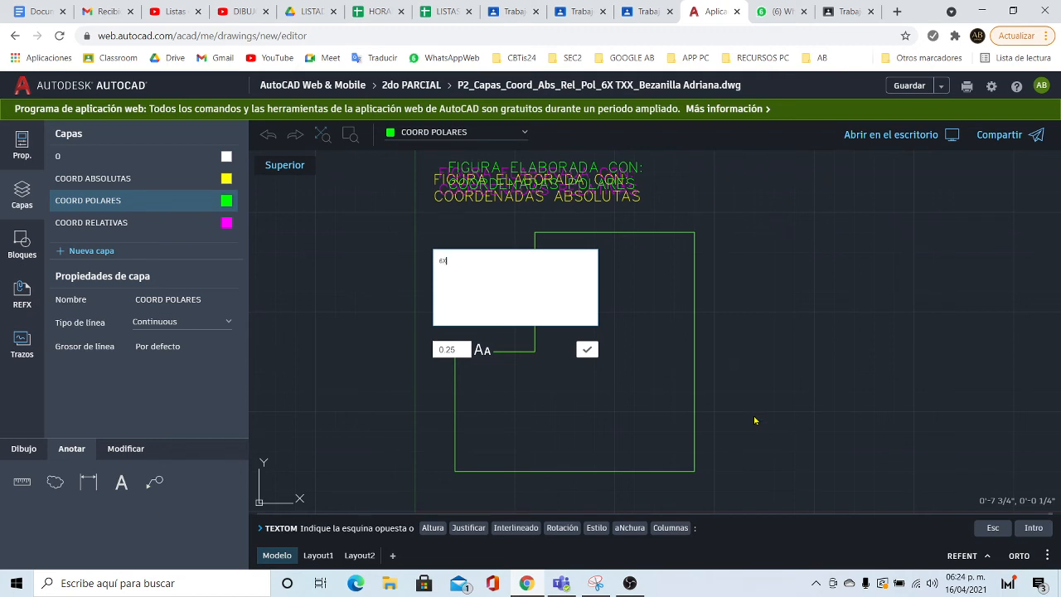
type("TXX")
type("4BR")
key("BackSpace")
type("4/2121")
left_click(591, 351)
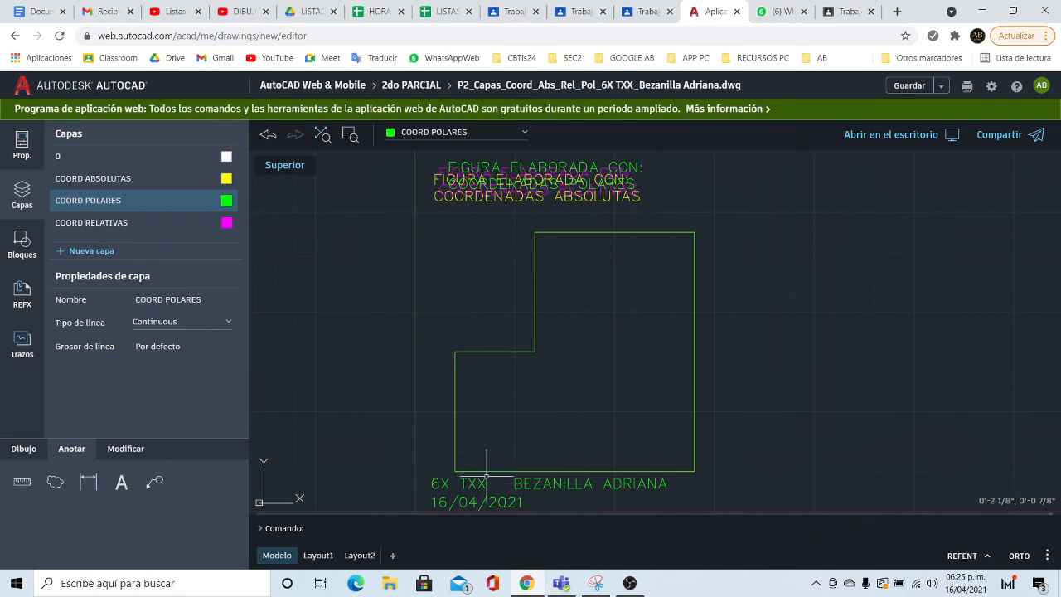
left_click(663, 484)
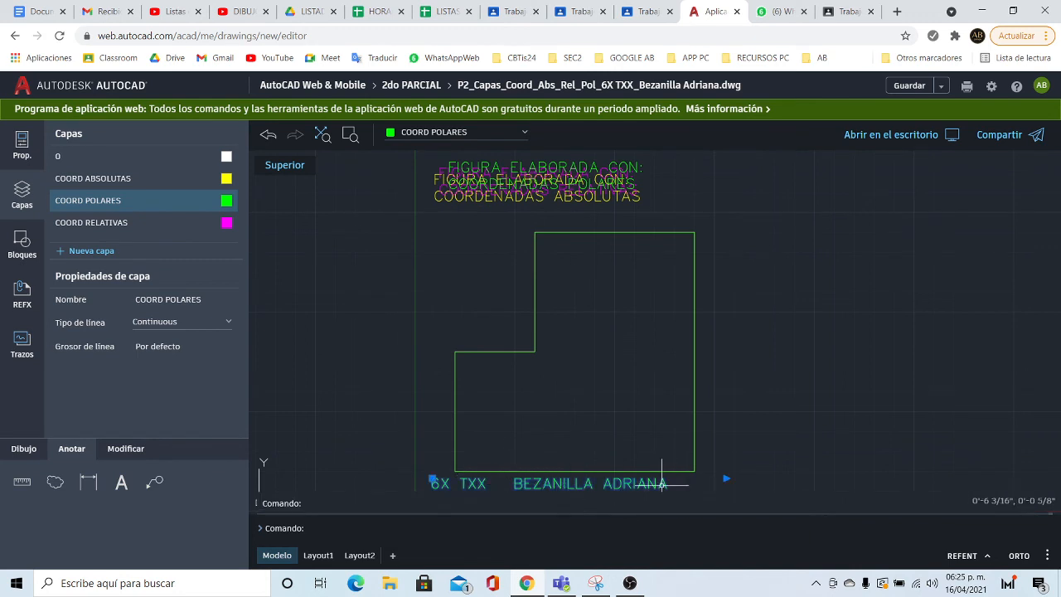
- Widen the name label so the date fits on one line, and make COORD ABSOLUTAS current
left_click(725, 478)
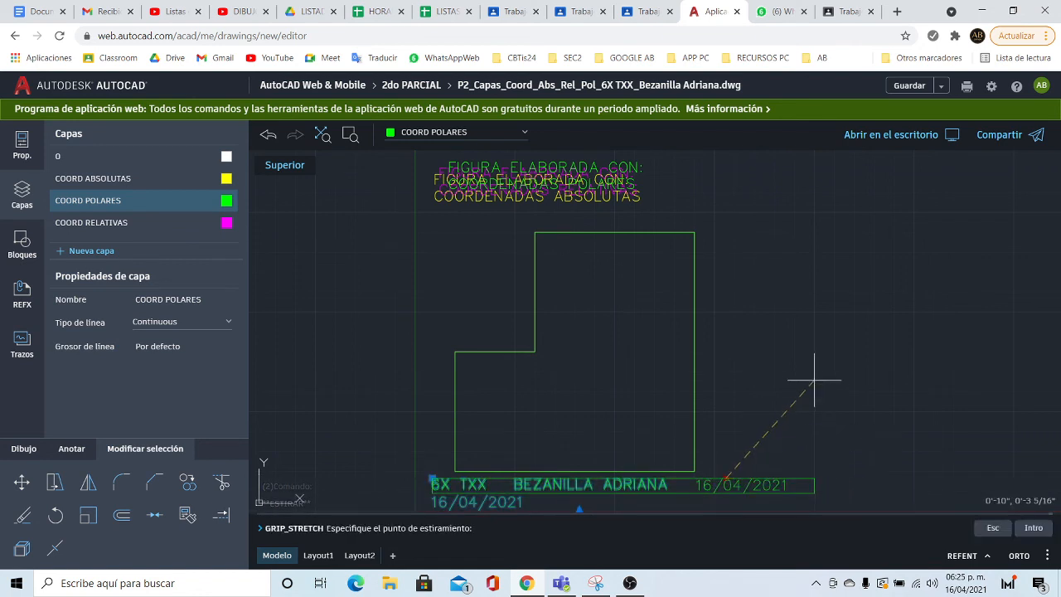
left_click(831, 452)
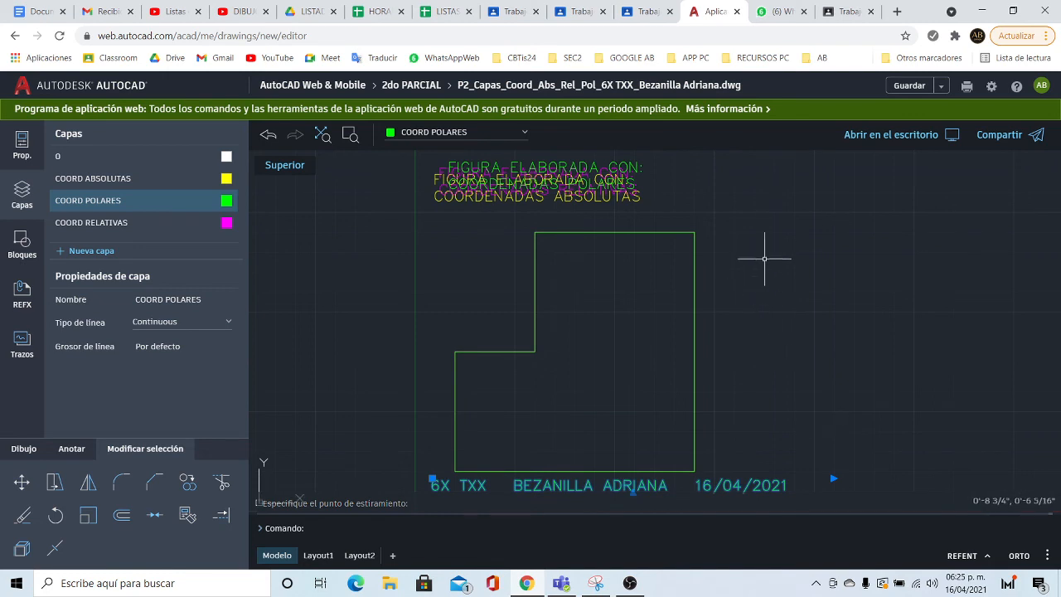
key("Escape")
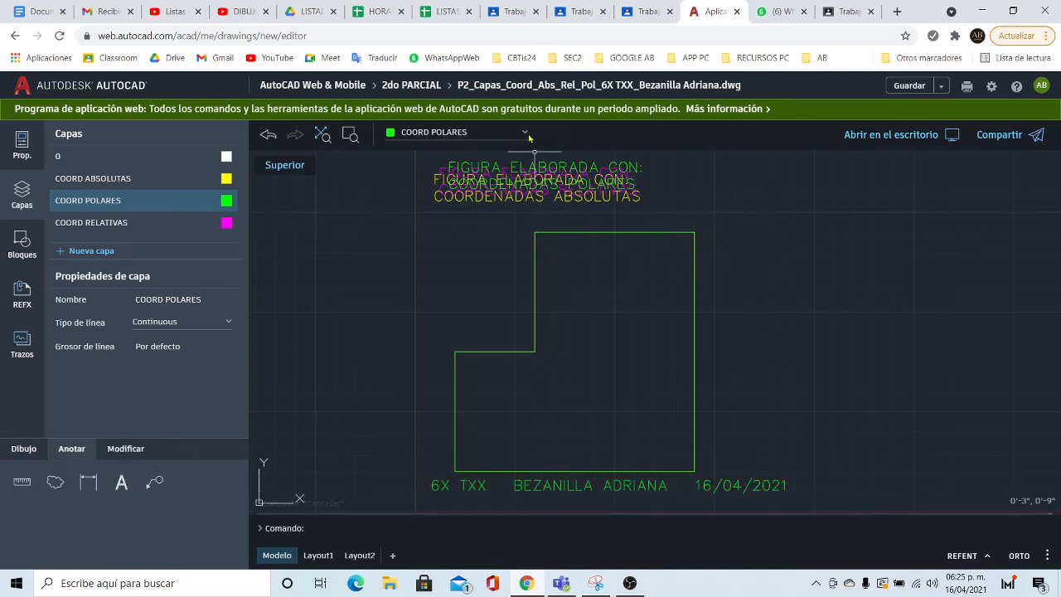
left_click(514, 134)
left_click(447, 177)
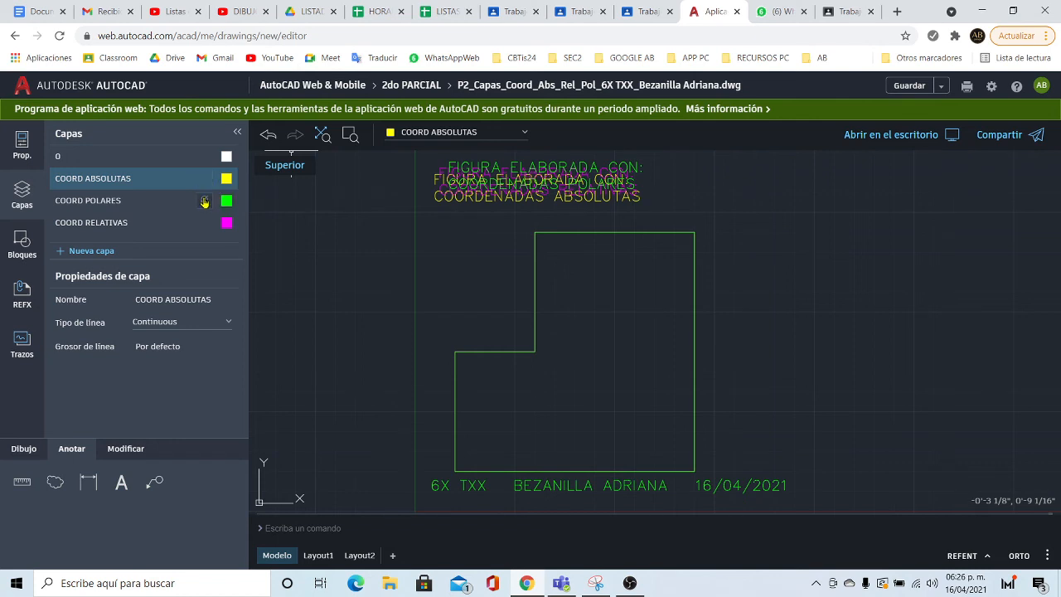
- Show COORD ABSOLUTAS alone, restore the other layers, and make COORD POLARES current
left_click(205, 202)
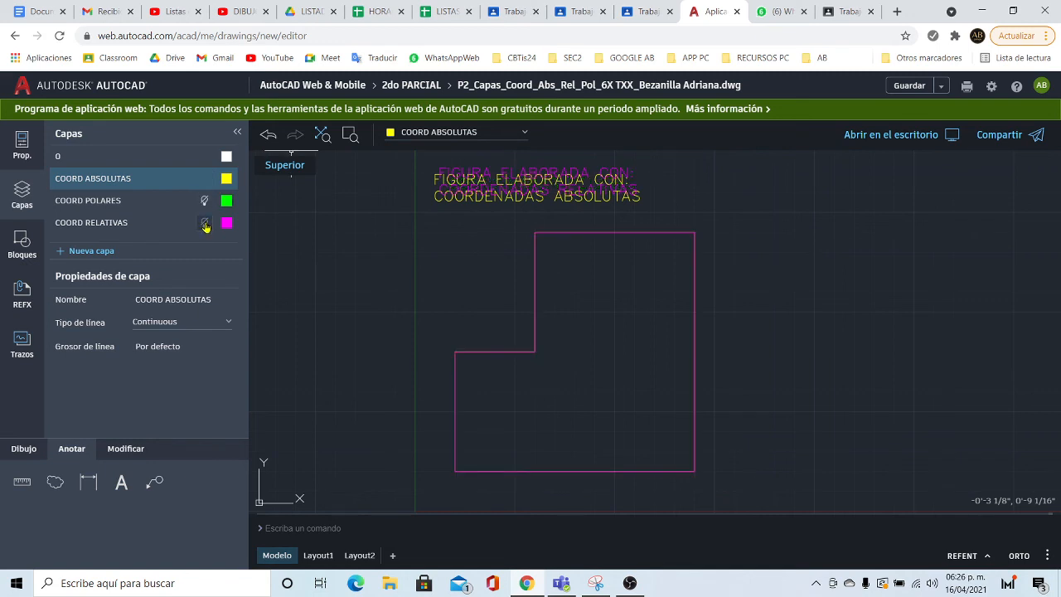
left_click(204, 224)
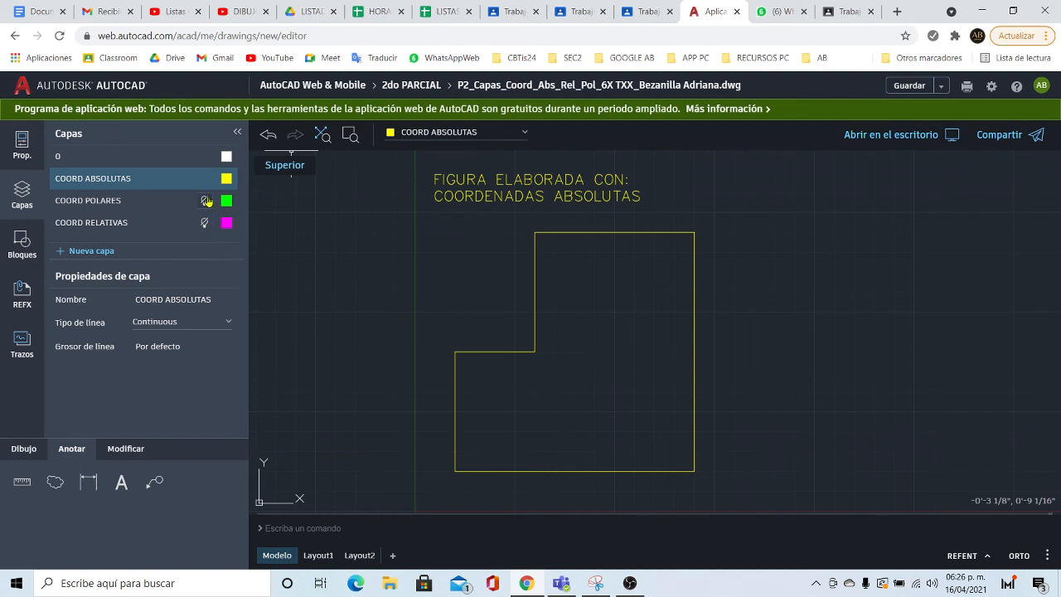
left_click(205, 202)
left_click(204, 224)
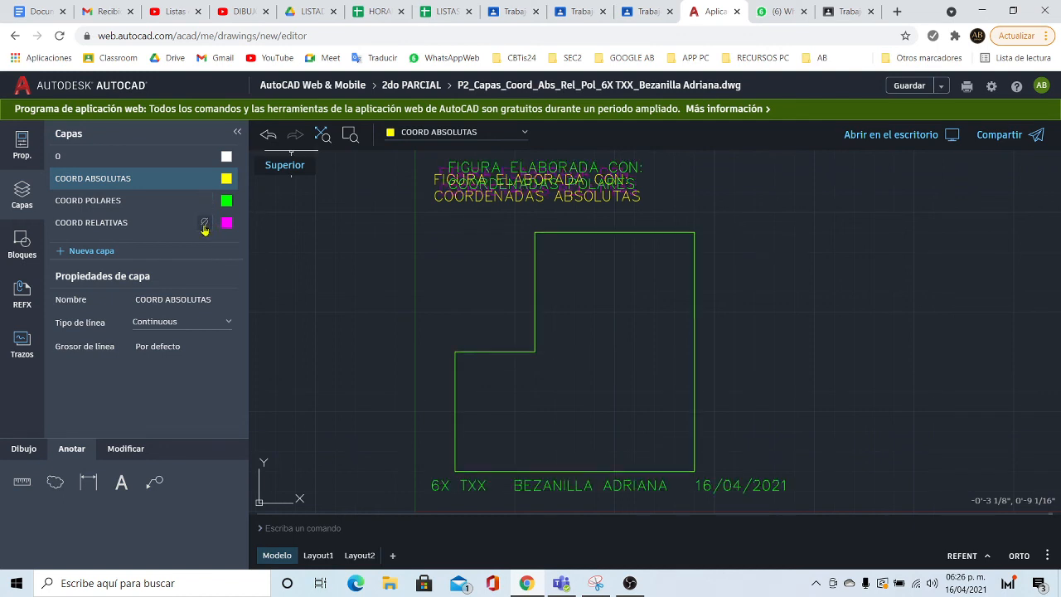
left_click(444, 134)
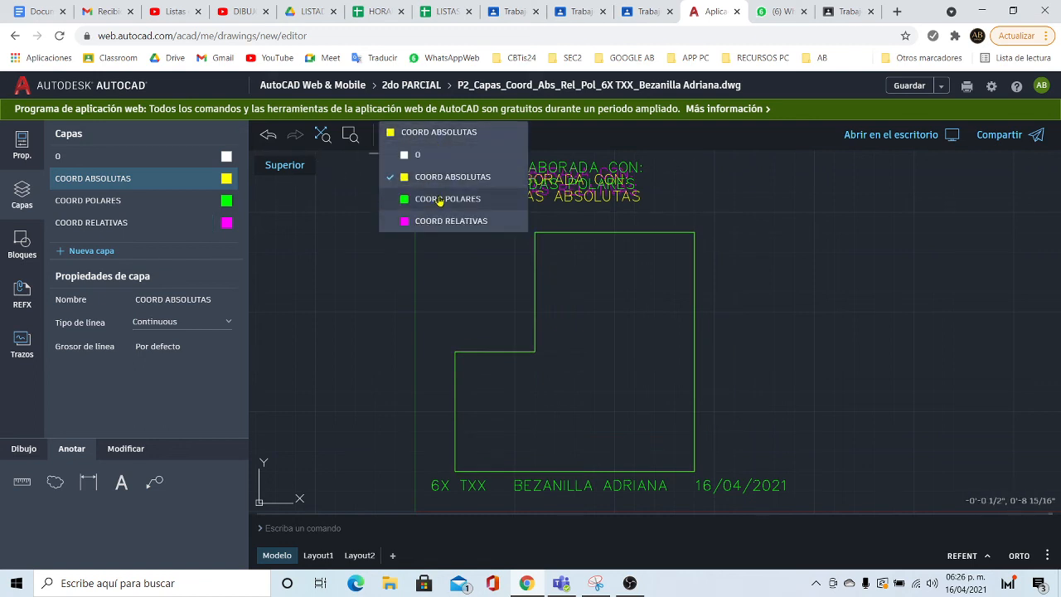
left_click(439, 201)
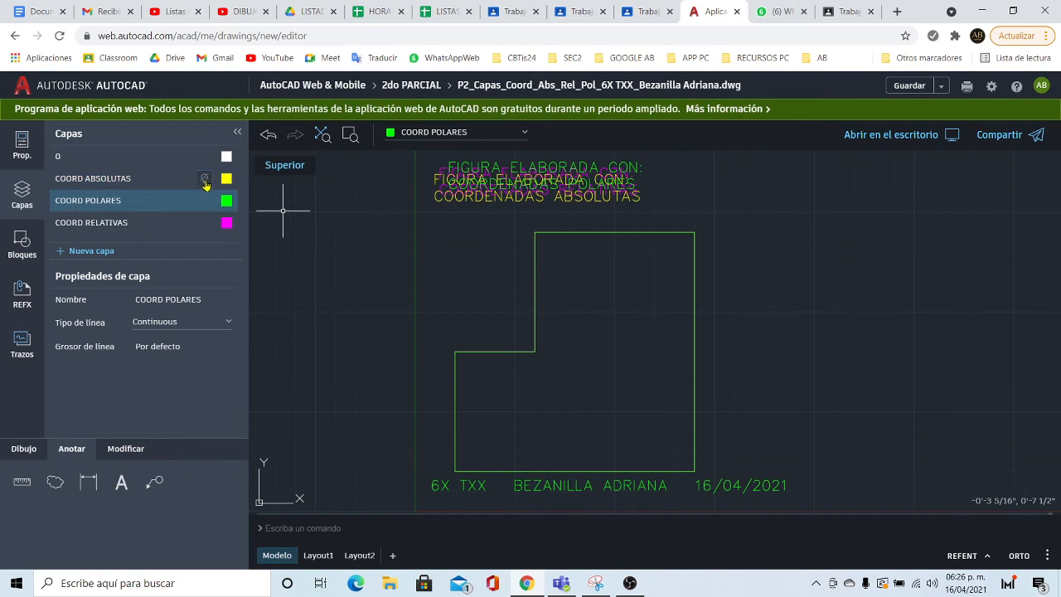
- Show COORD POLARES alone, restore all layers, and save with COORD POLARES current
left_click(204, 179)
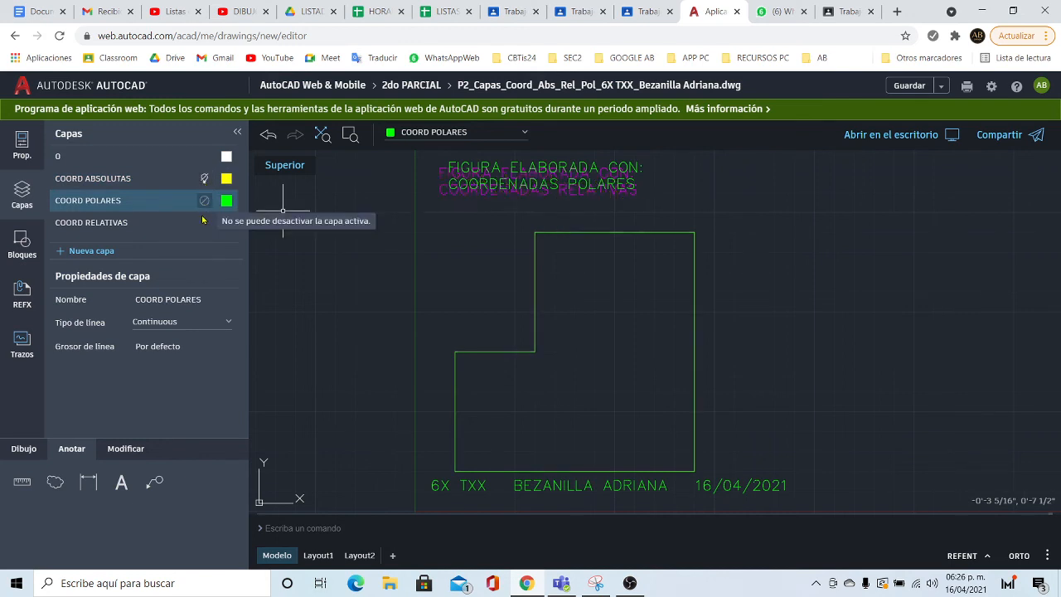
left_click(205, 224)
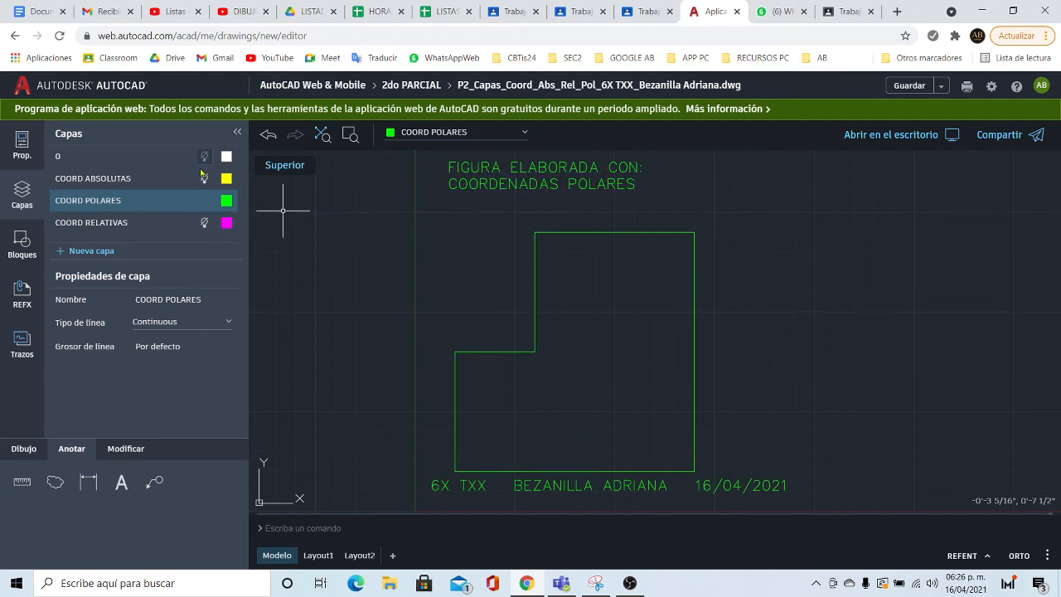
left_click(205, 179)
left_click(204, 223)
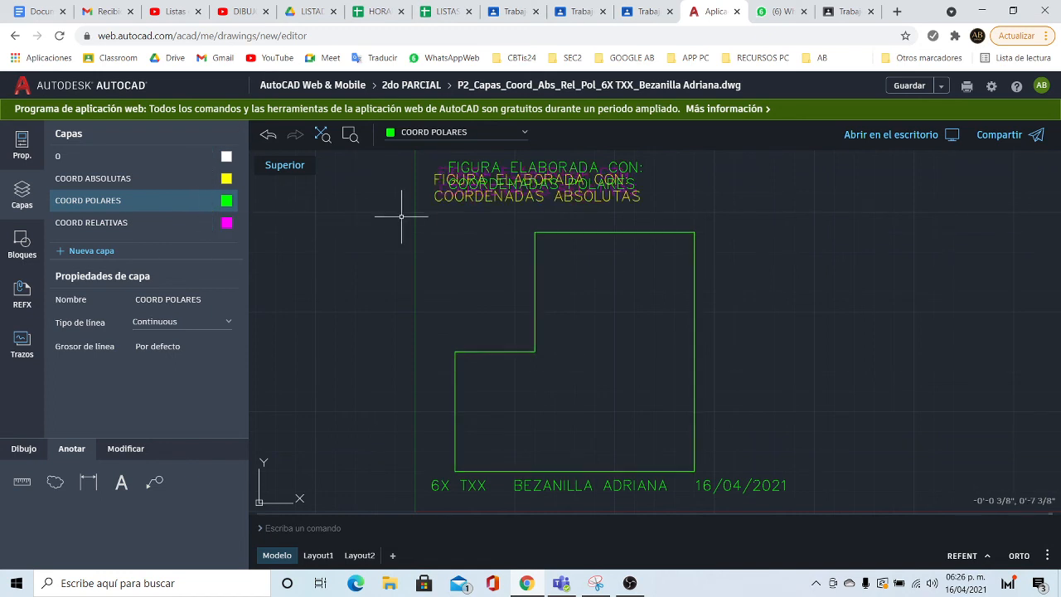
left_click(427, 132)
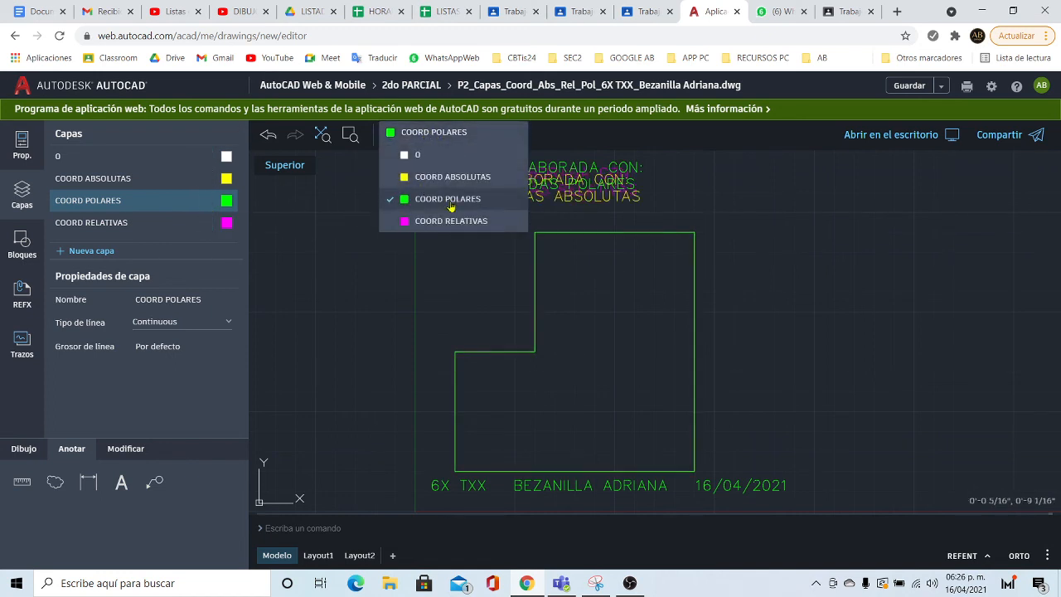
left_click(447, 201)
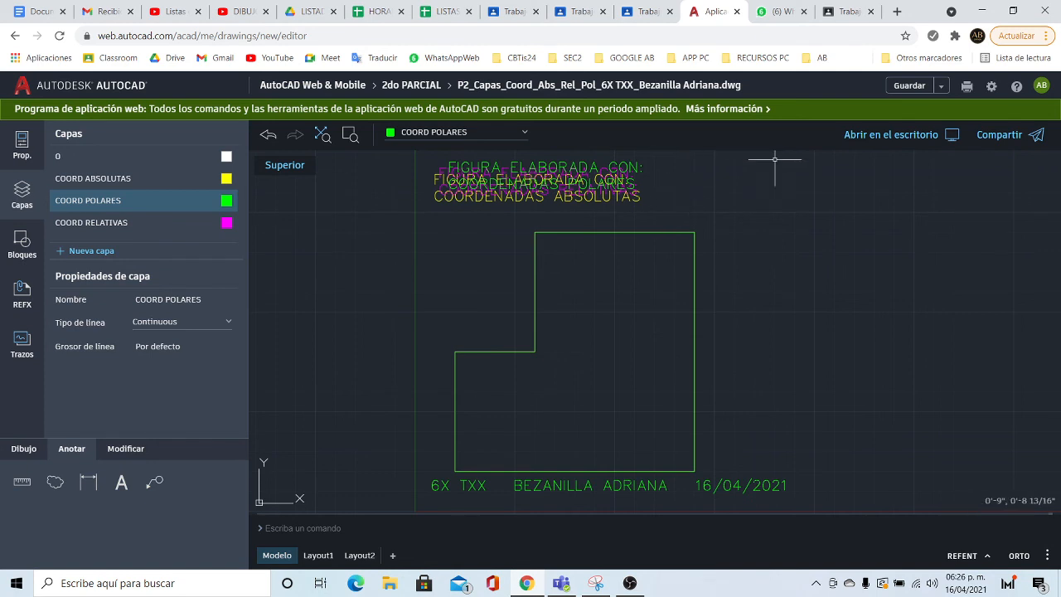
left_click(909, 86)
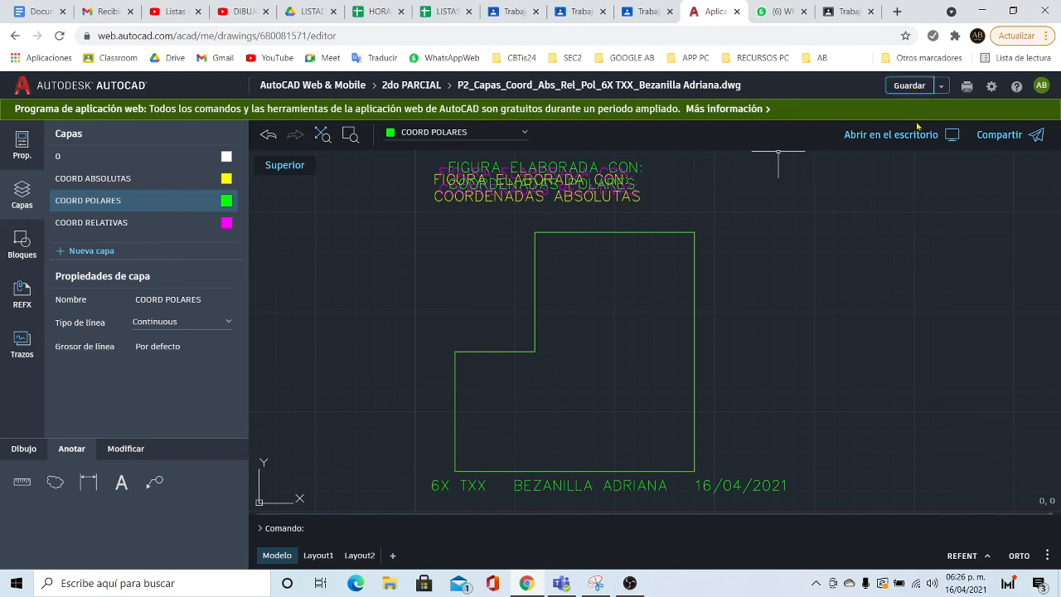
- Copy the drawing's Solo vista share link, repeating the copy once more
left_click(1007, 136)
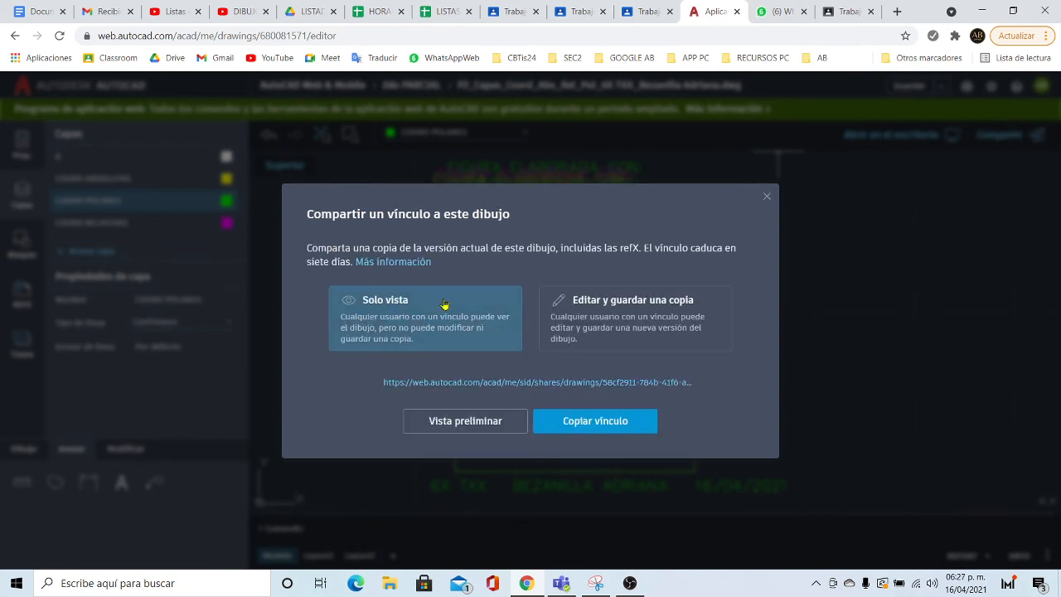
left_click(592, 427)
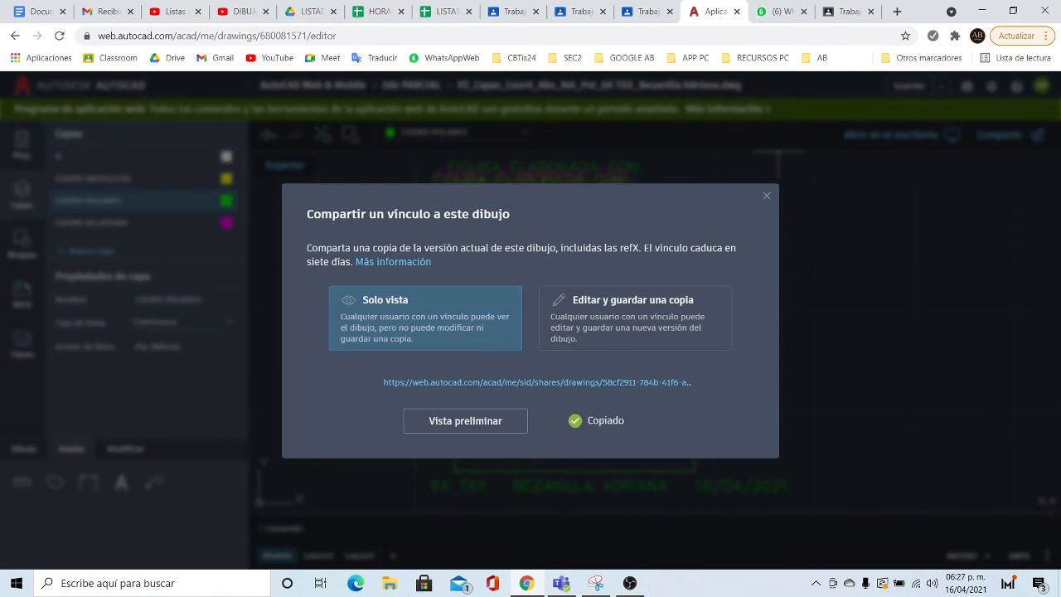
left_click(767, 197)
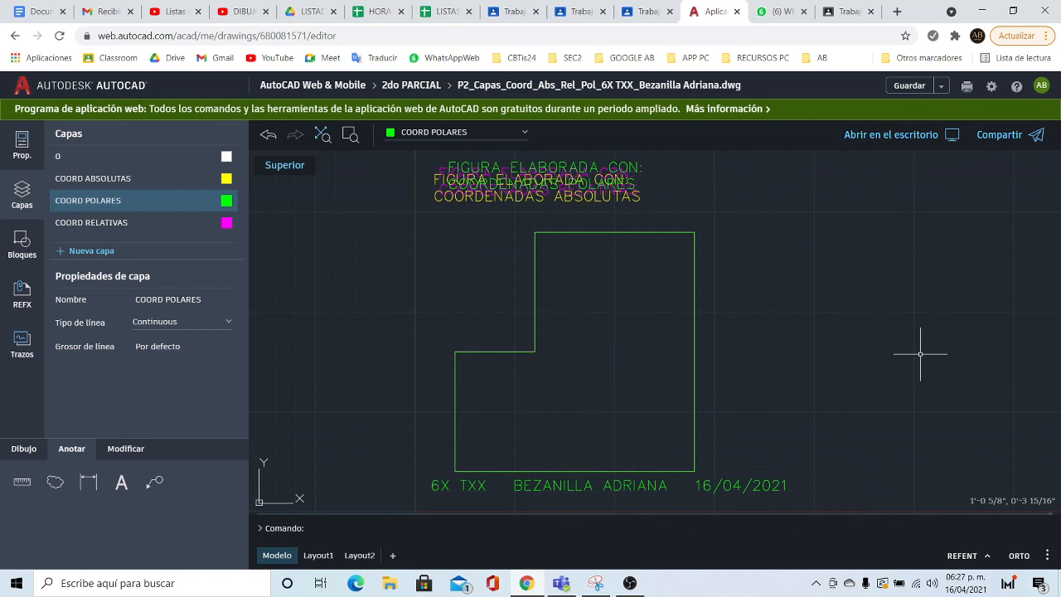
left_click(999, 137)
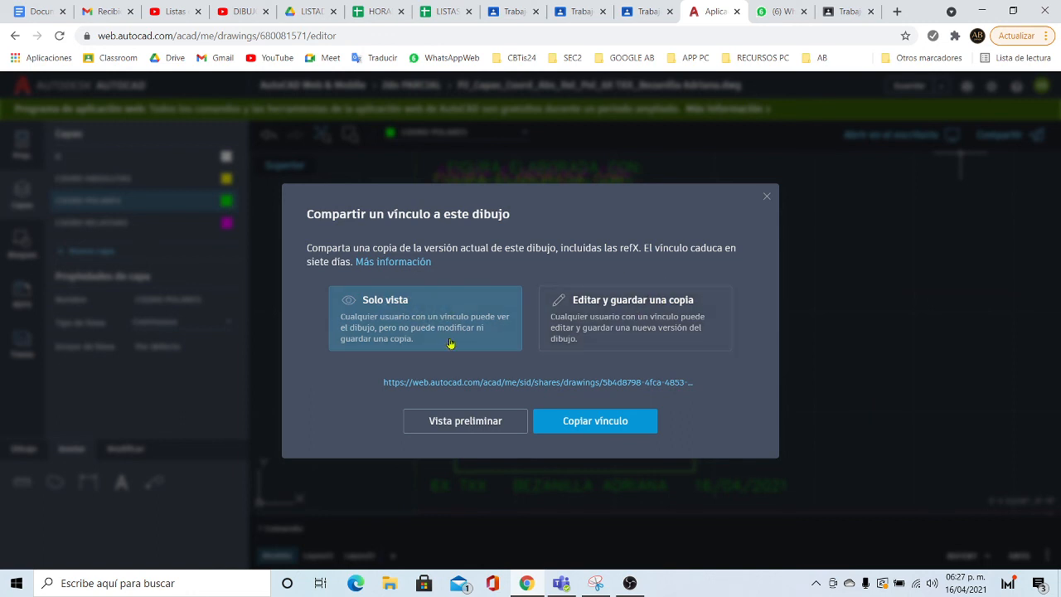
left_click(594, 424)
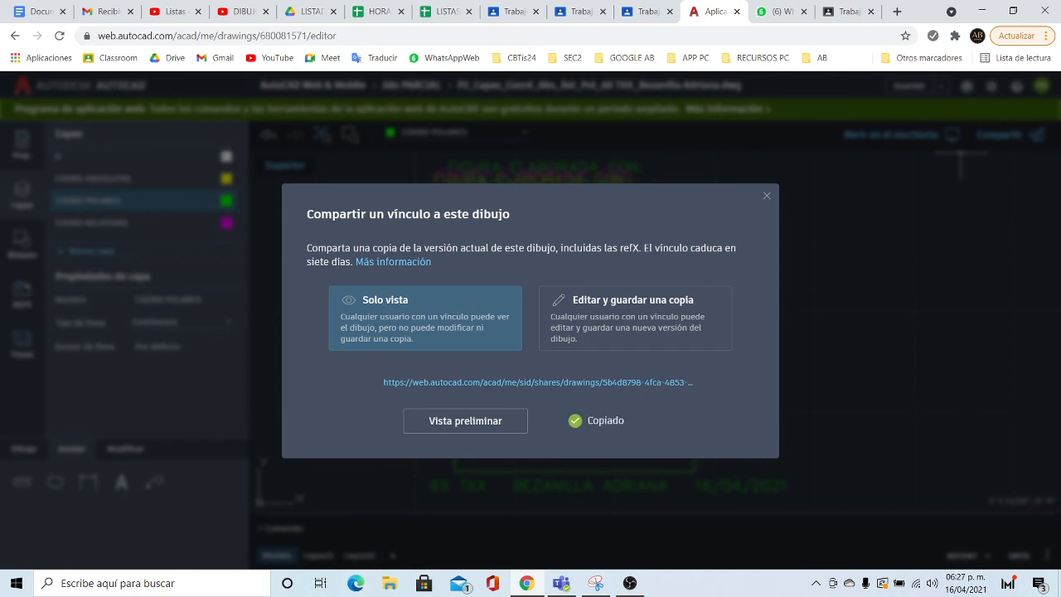
left_click(767, 197)
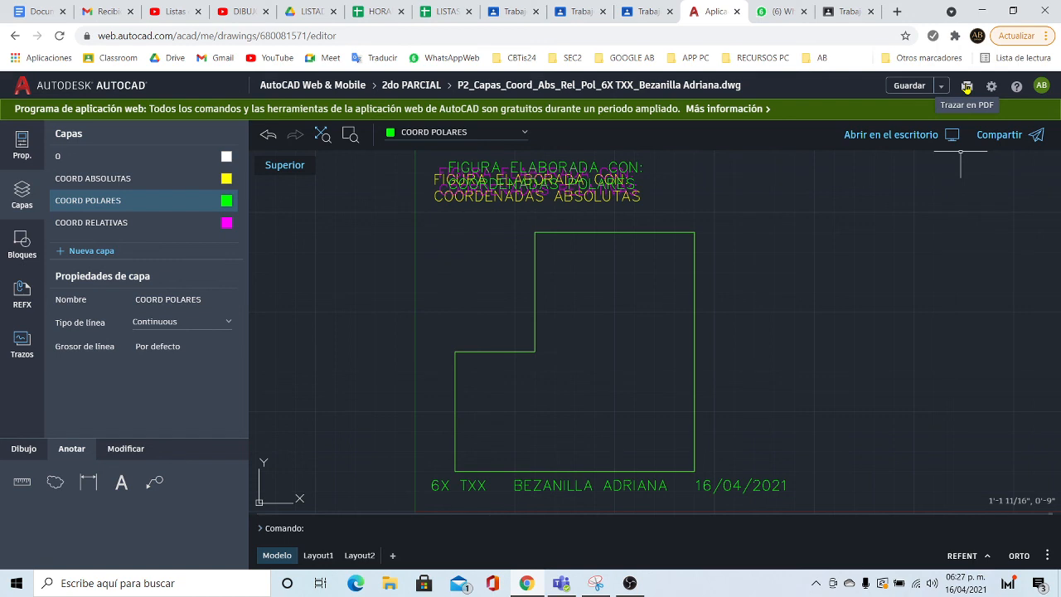
- Plot the drawing to a landscape Letter PDF using acad.ctb and Ajustar escala
left_click(967, 88)
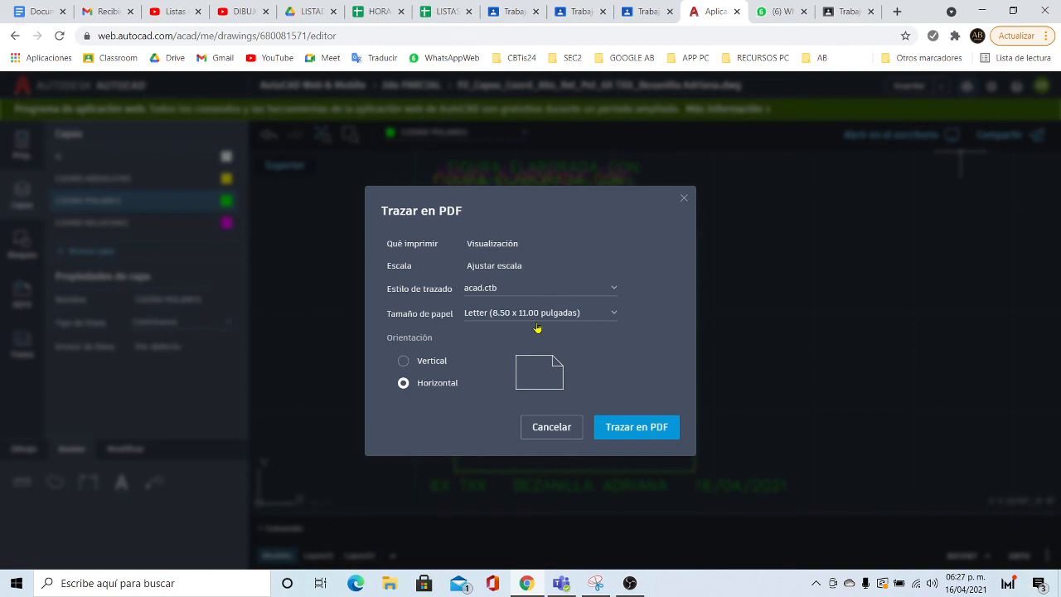
left_click(494, 290)
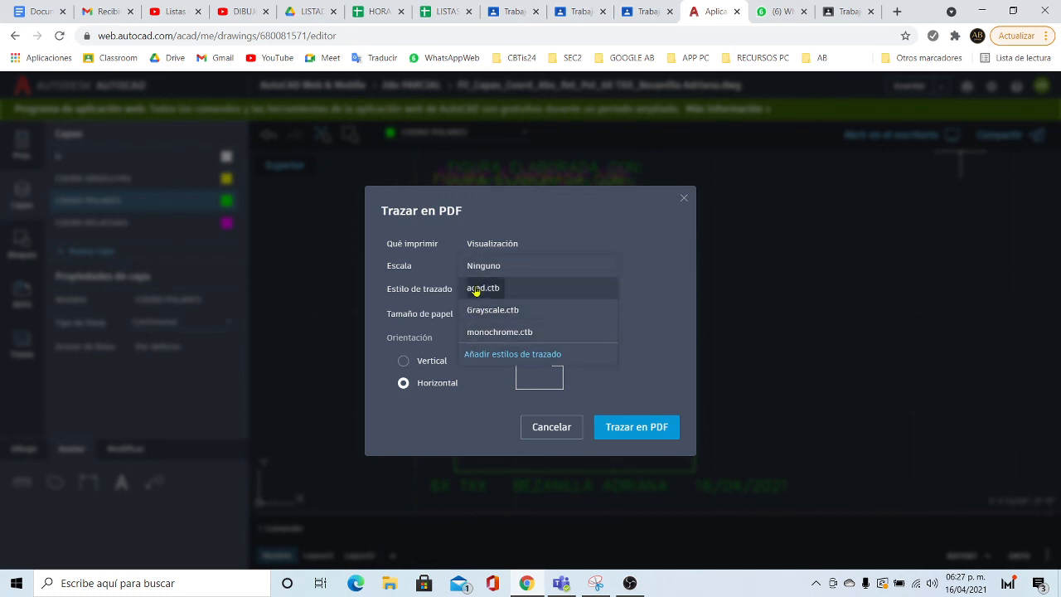
left_click(476, 289)
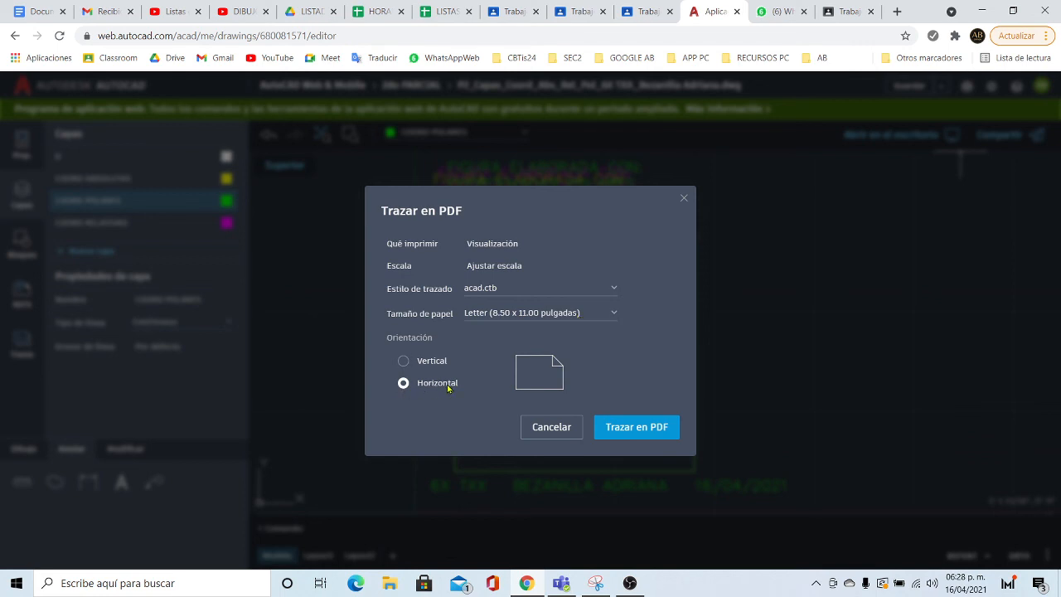
left_click(658, 428)
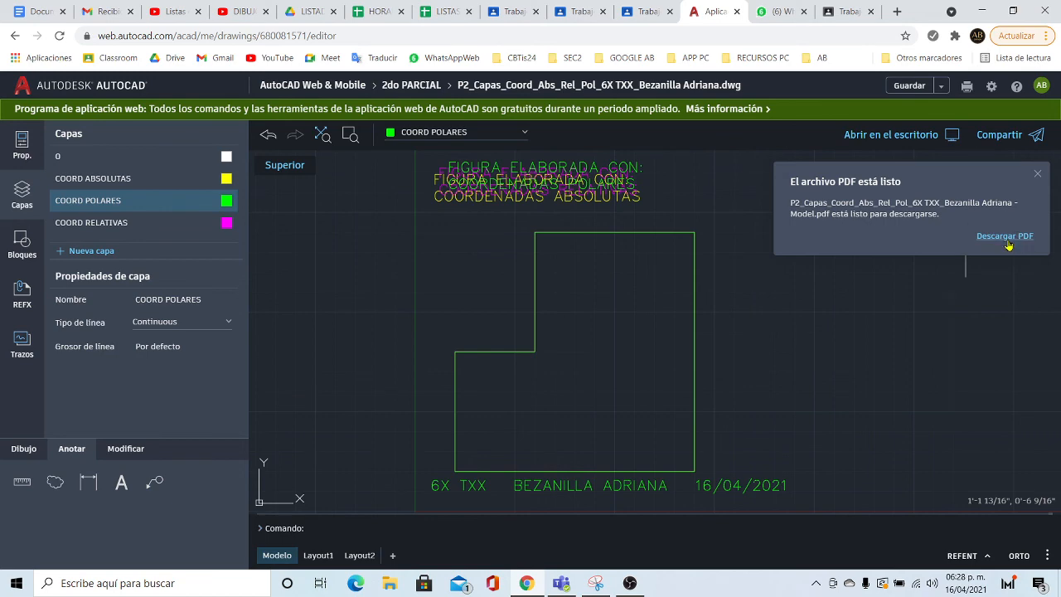
- Download the plotted PDF, check it in Acrobat from the Descargas folder, then close the viewer
left_click(1004, 237)
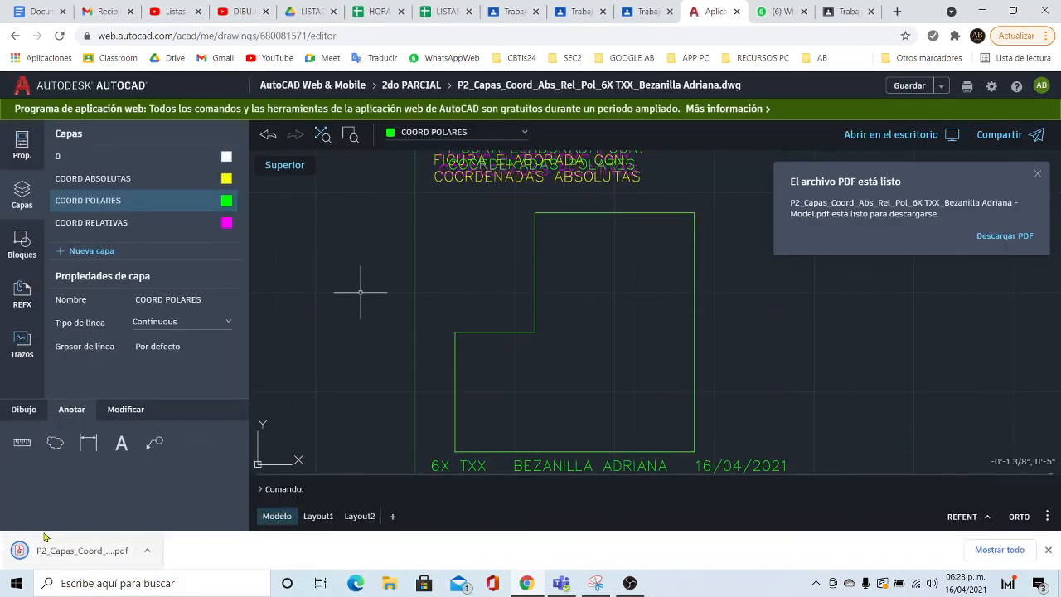
left_click(149, 551)
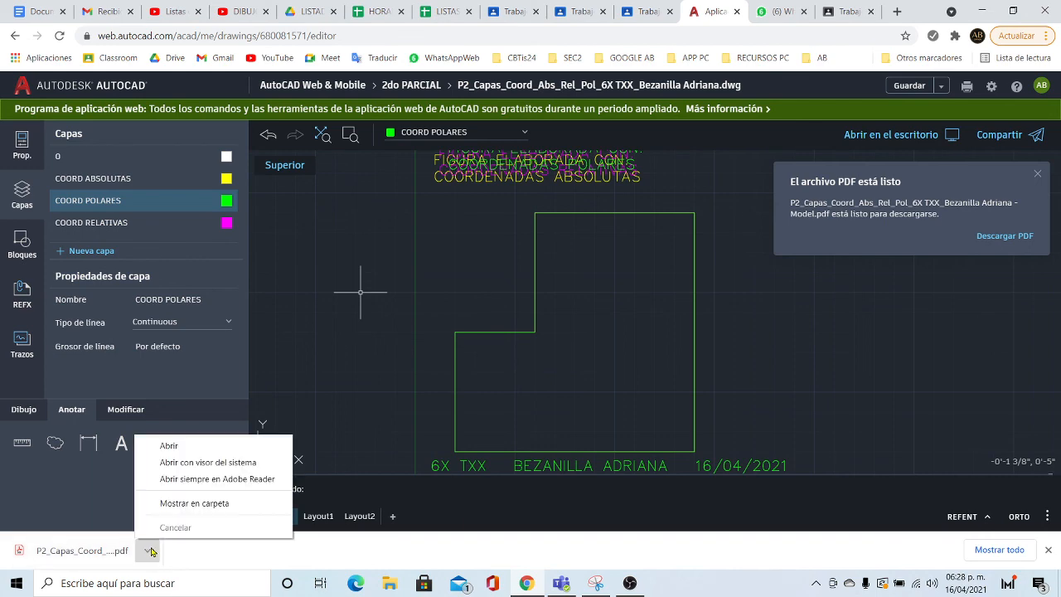
left_click(165, 507)
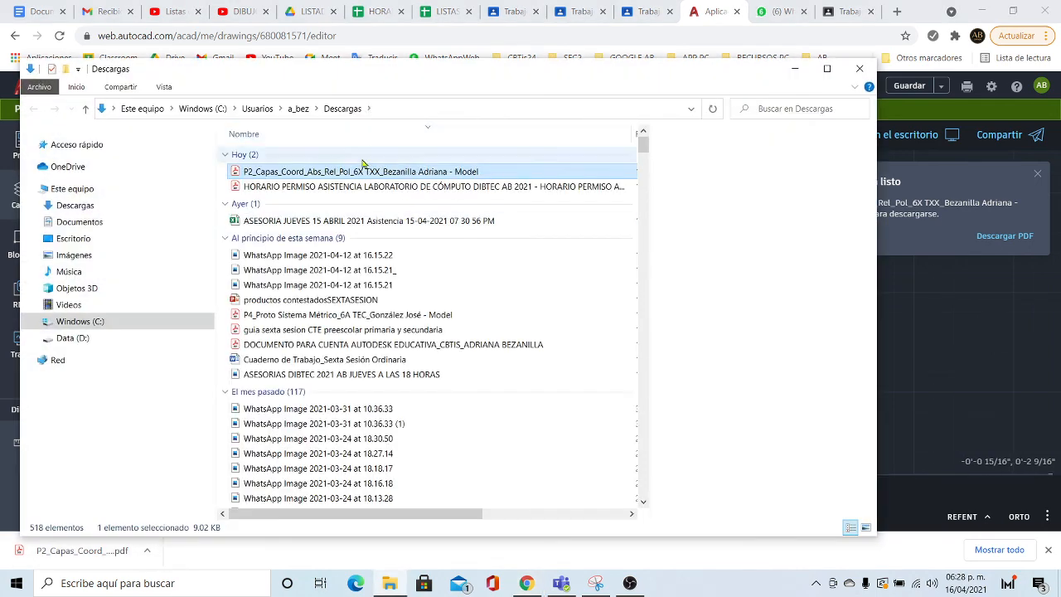
double_click(440, 172)
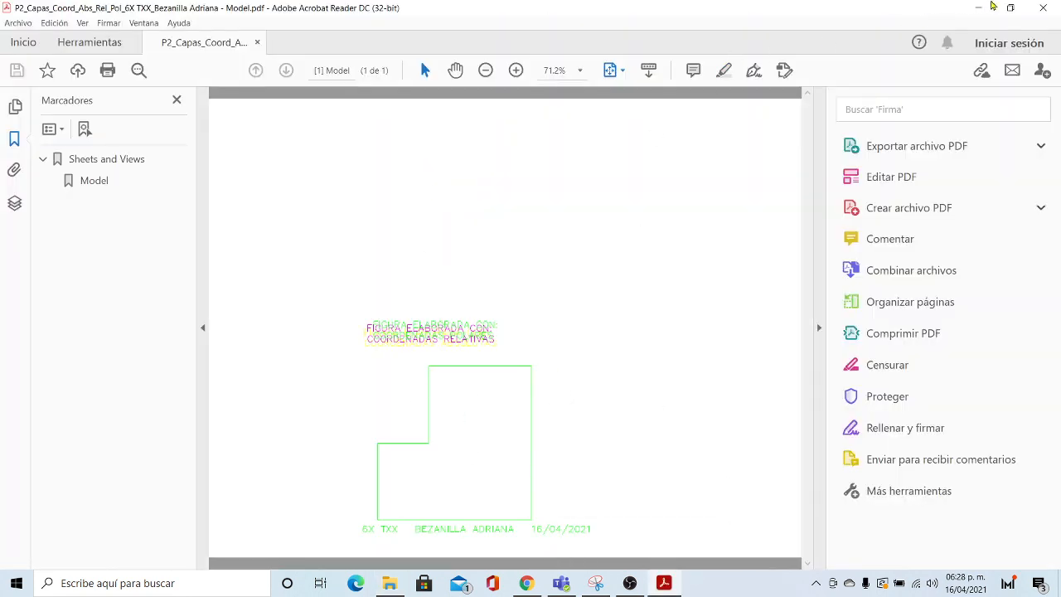
left_click(1041, 8)
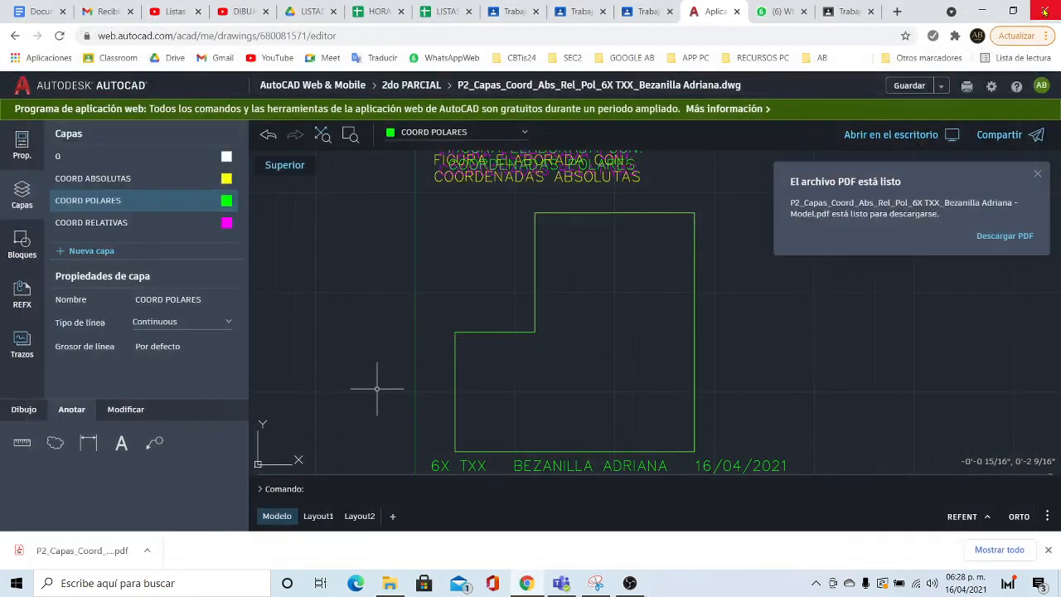
left_click(838, 321)
- Move the Descargas window aside and launch Google Chrome from its desktop shortcut
left_click(1044, 10)
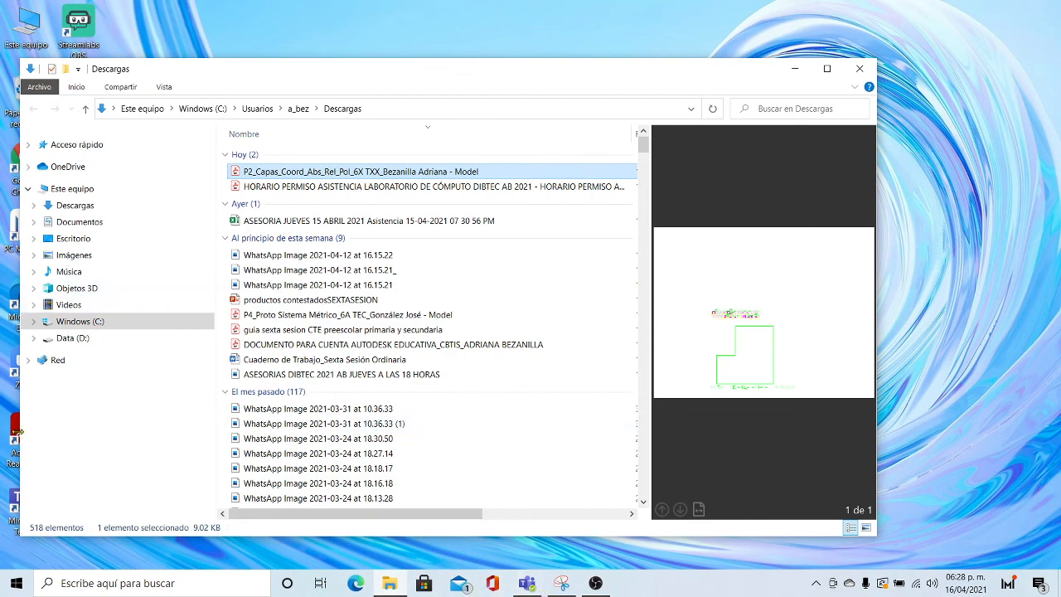
left_click_drag(221, 69, 362, 47)
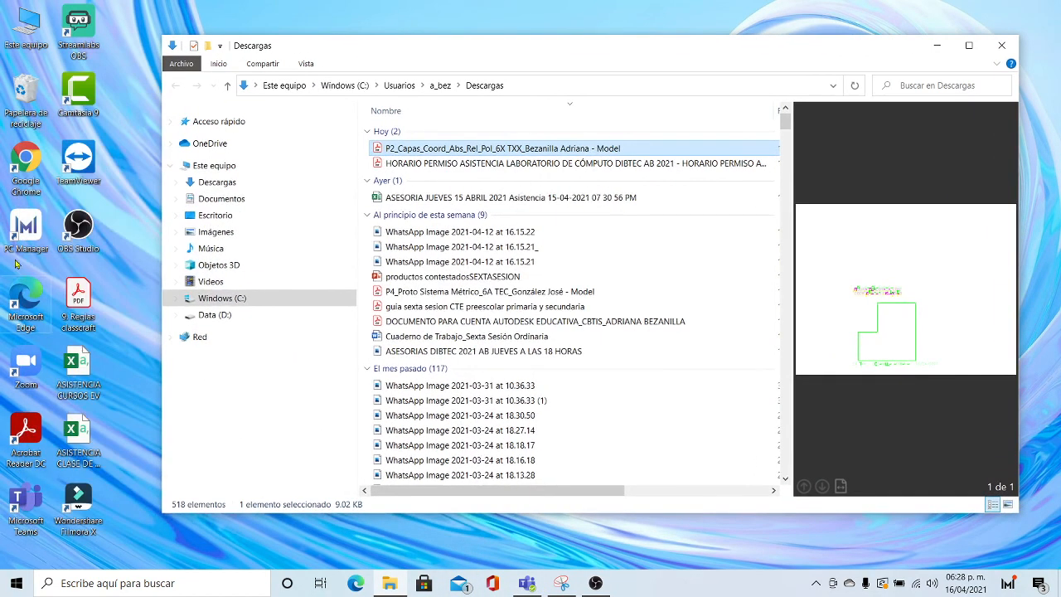
left_click(32, 162)
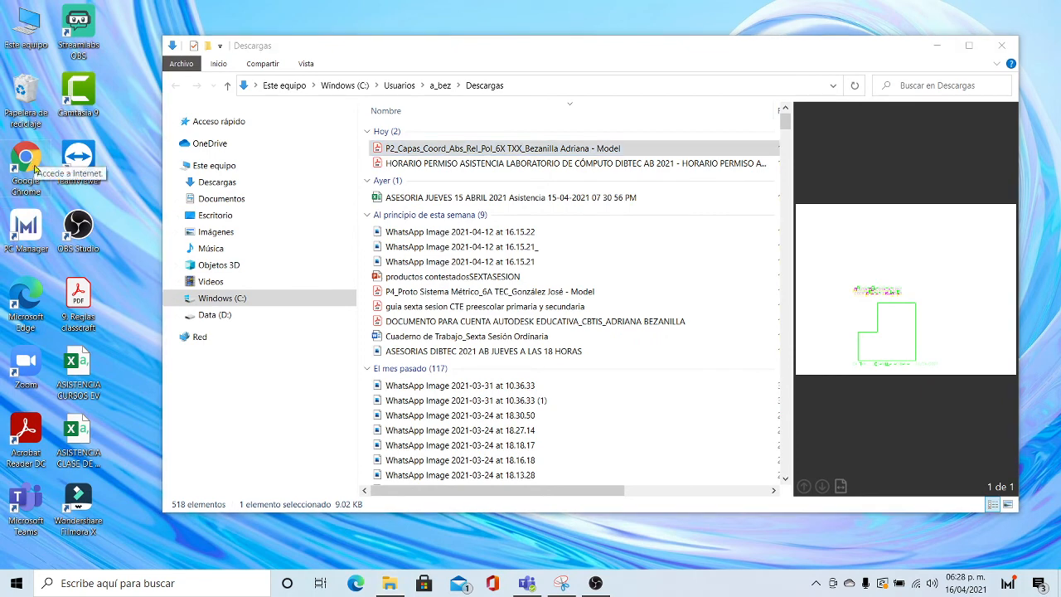
double_click(32, 161)
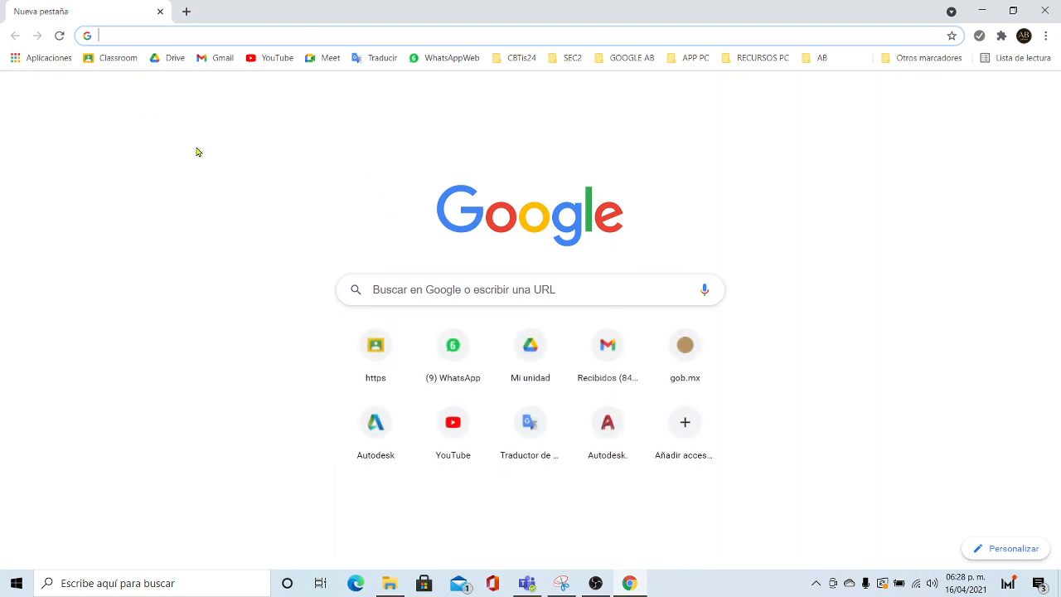
- Open the AutoCAD Web link attached to 6oA TEC M's P2: CAPAS, COORD. ABS. REL. Y POL. assignment
left_click(108, 60)
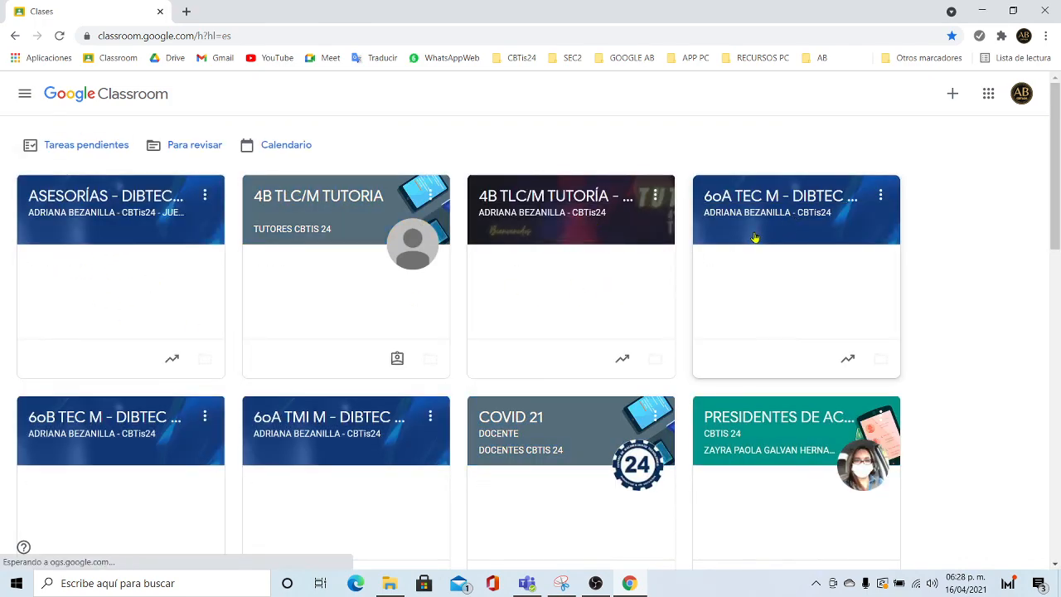
left_click(771, 207)
left_click(444, 93)
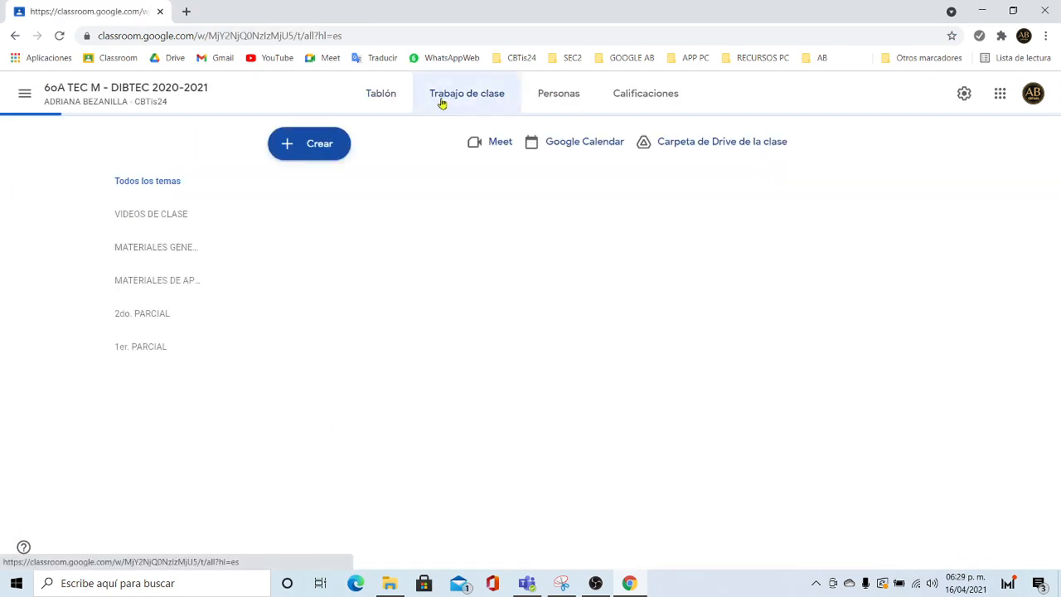
scroll(358, 335, "down", 15)
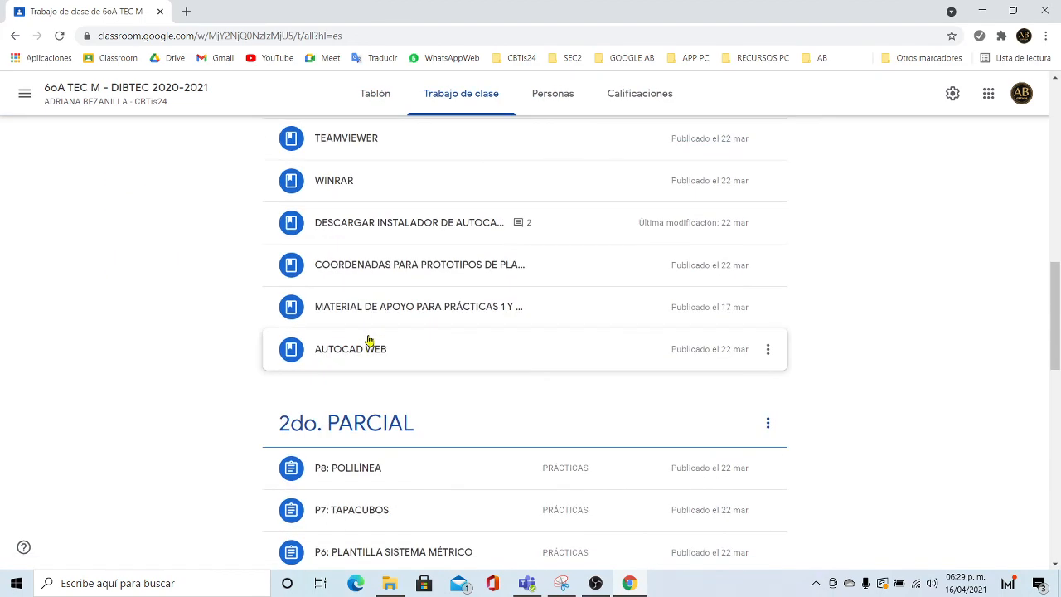
scroll(367, 341, "down", 5)
left_click(352, 417)
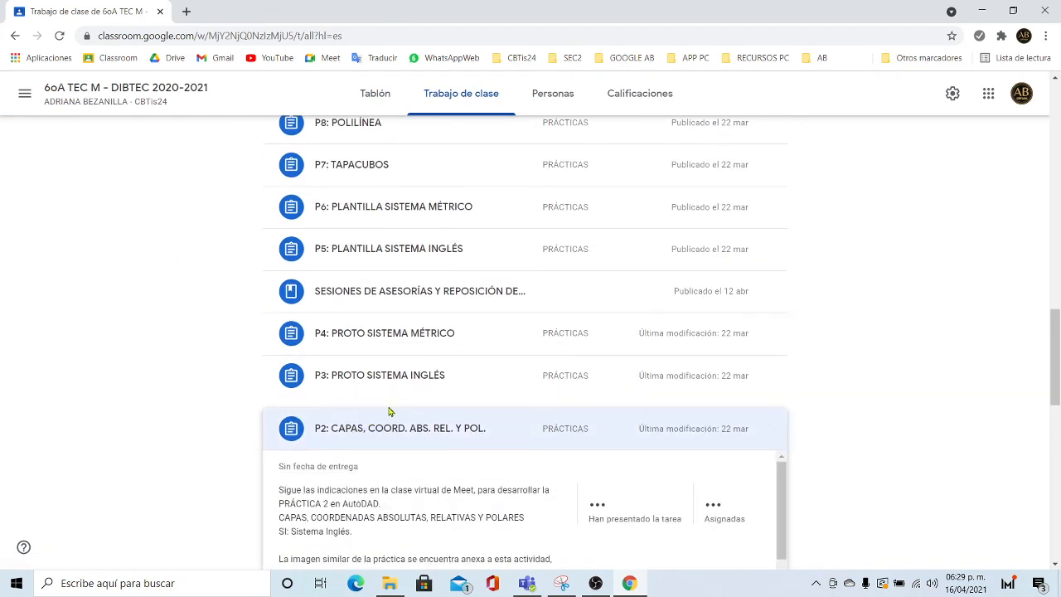
scroll(348, 315, "down", 3)
left_click(561, 384)
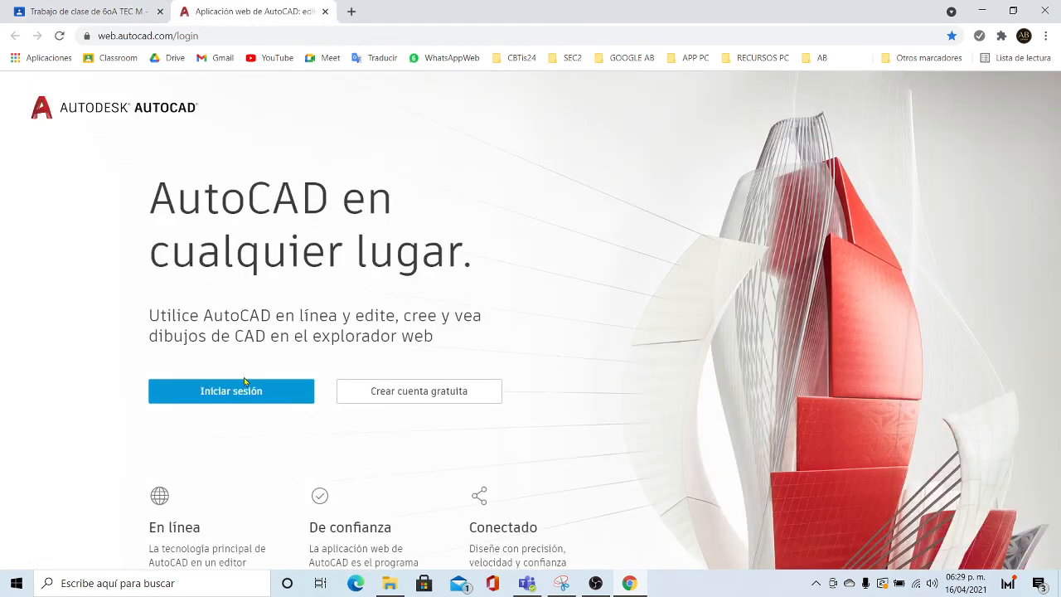
- Sign in to AutoCAD Web and open the P2_Capas_Coord_Abs_Rel_Pol drawing in the 2do PARCIAL folder
left_click(228, 401)
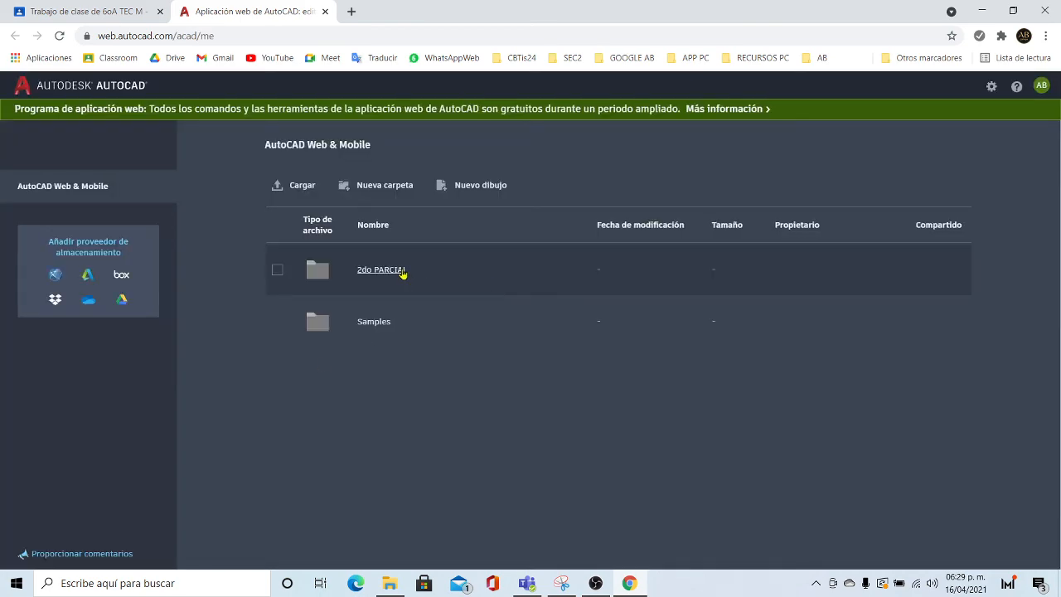
left_click(401, 273)
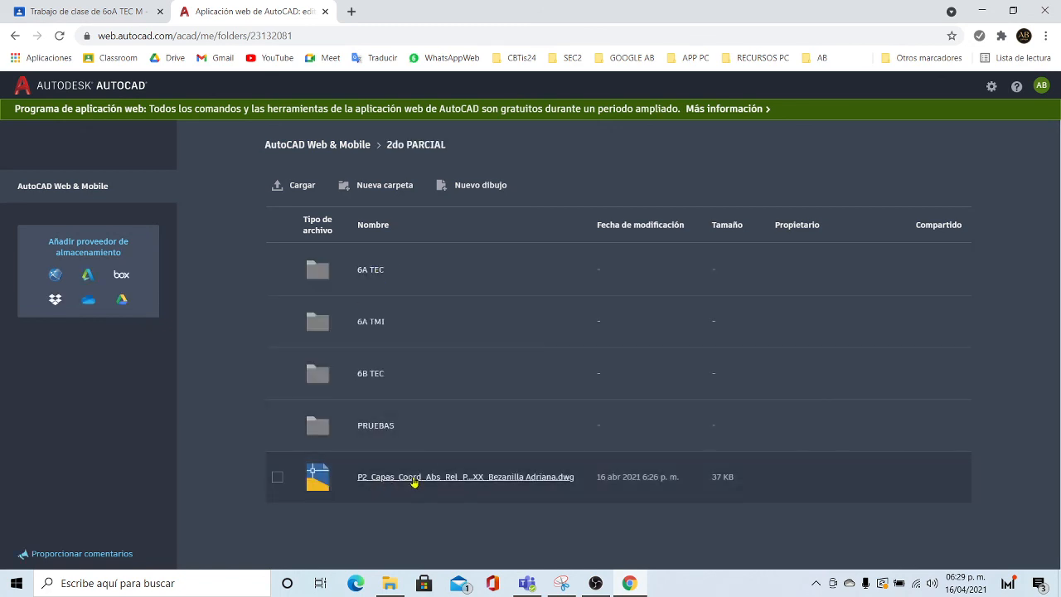
left_click(398, 477)
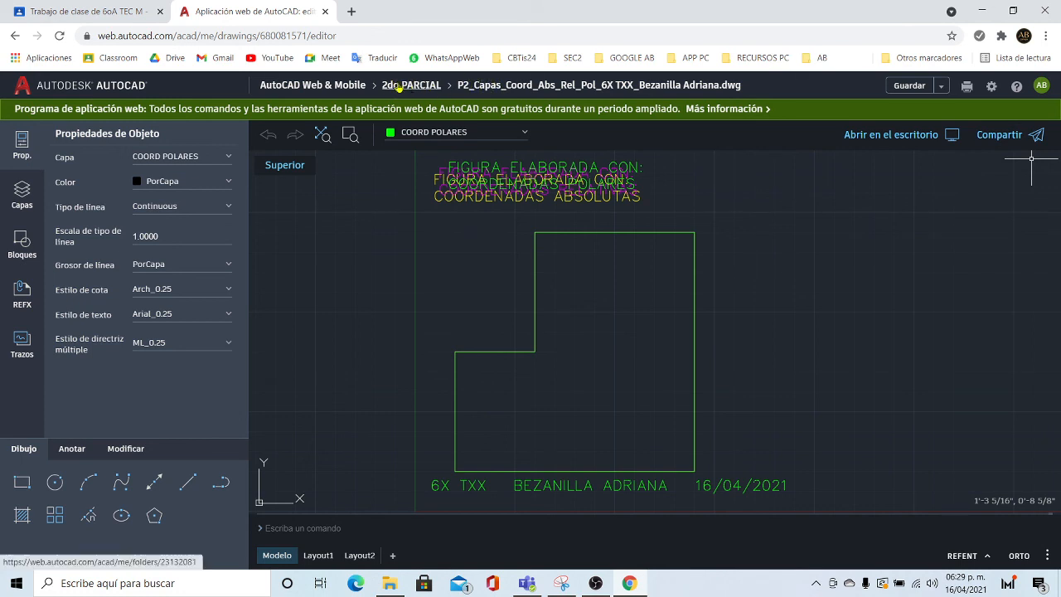
- Return to the 2do PARCIAL file list and download P2_Capas_Coord_Abs_Rel_Pol as a .dwg
left_click(401, 86)
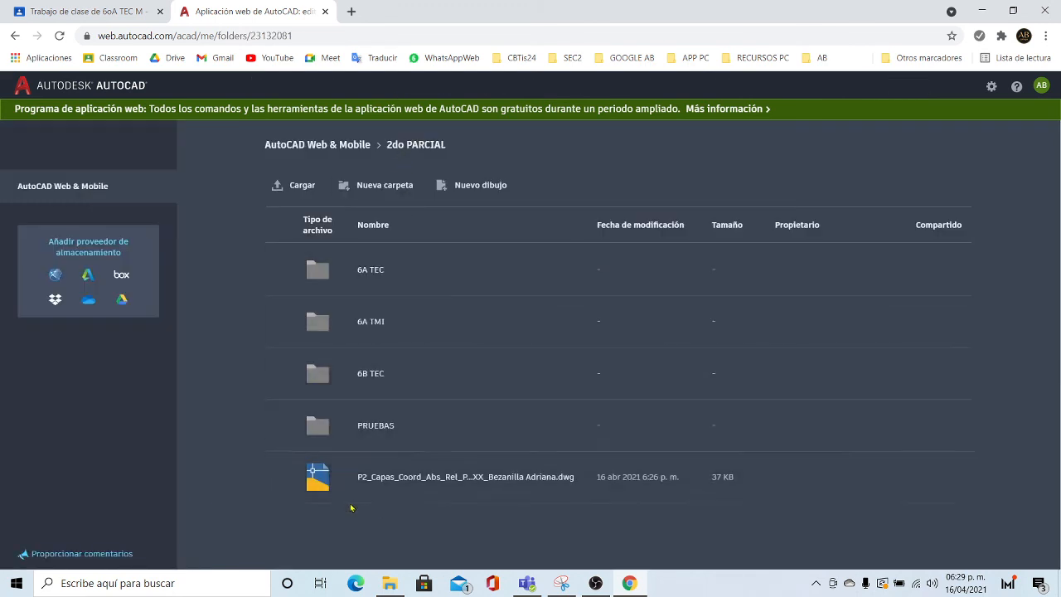
left_click(277, 478)
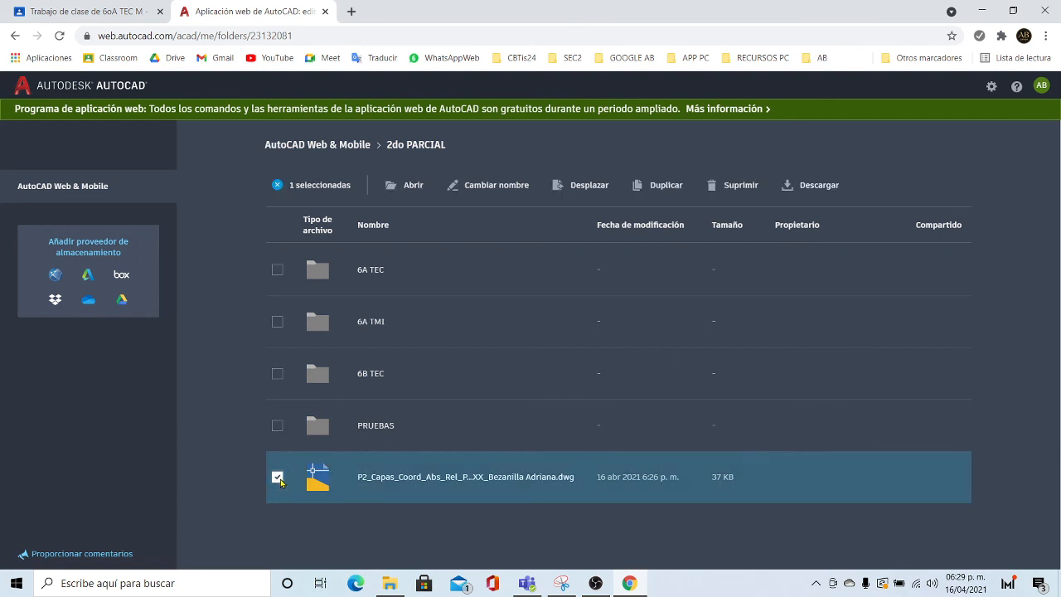
left_click(817, 187)
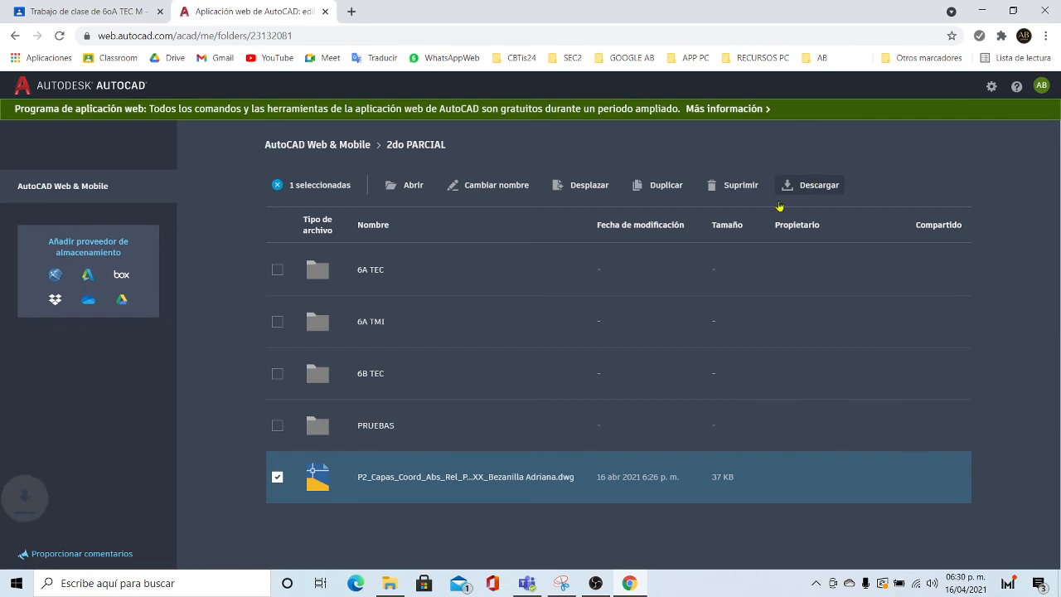
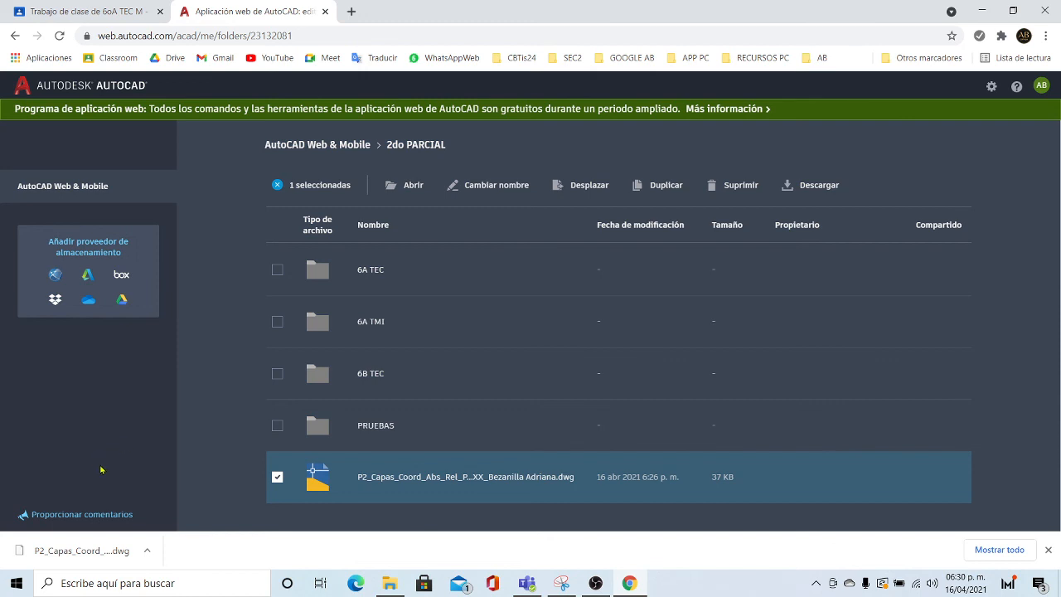
- Locate the downloaded drawing in the Downloads folder and confirm its PDF and DWG copies
left_click(146, 551)
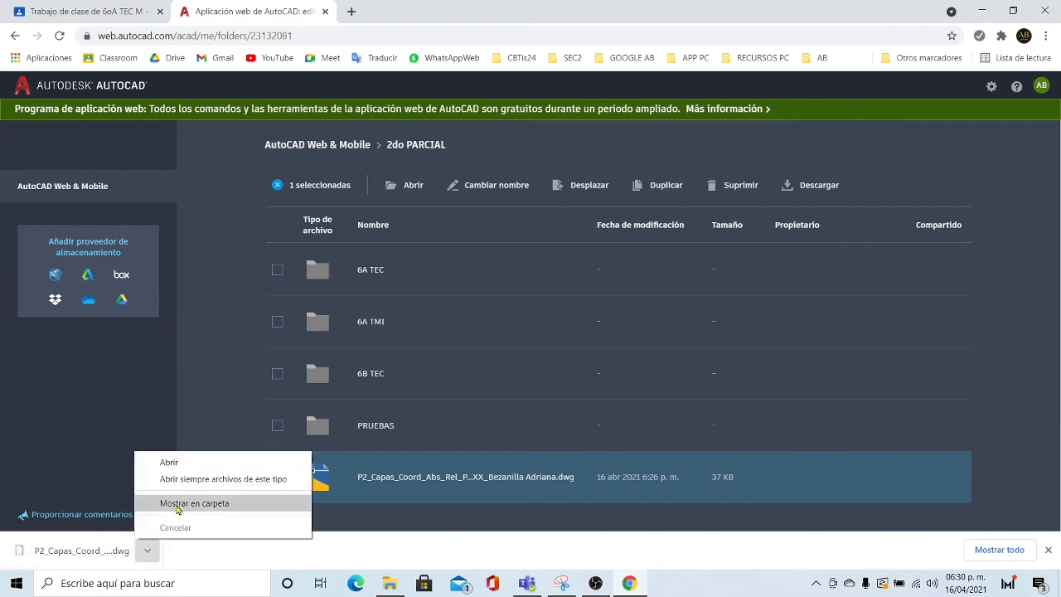
left_click(177, 503)
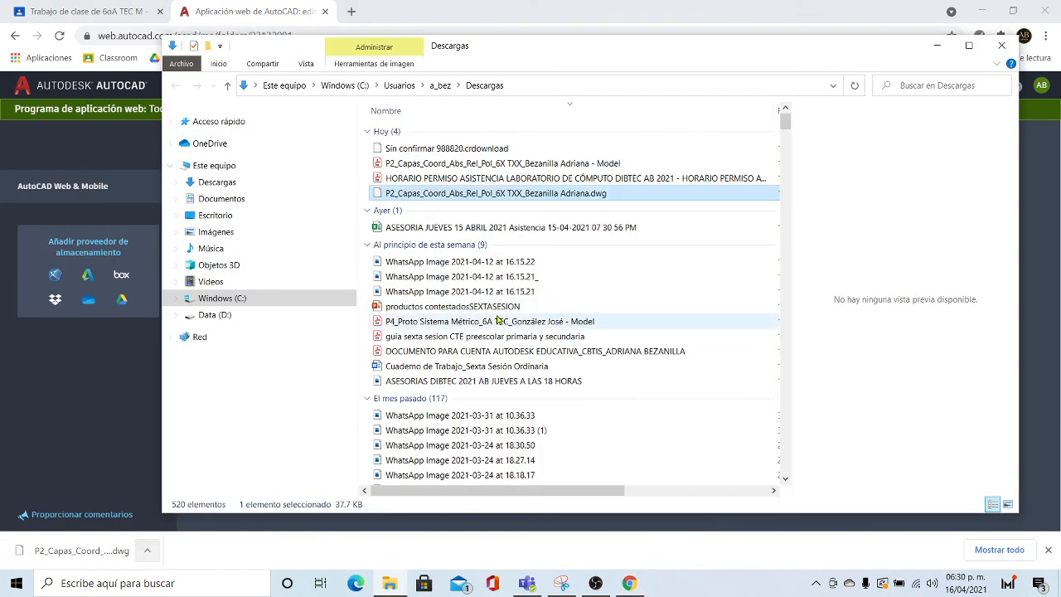
left_click(1003, 46)
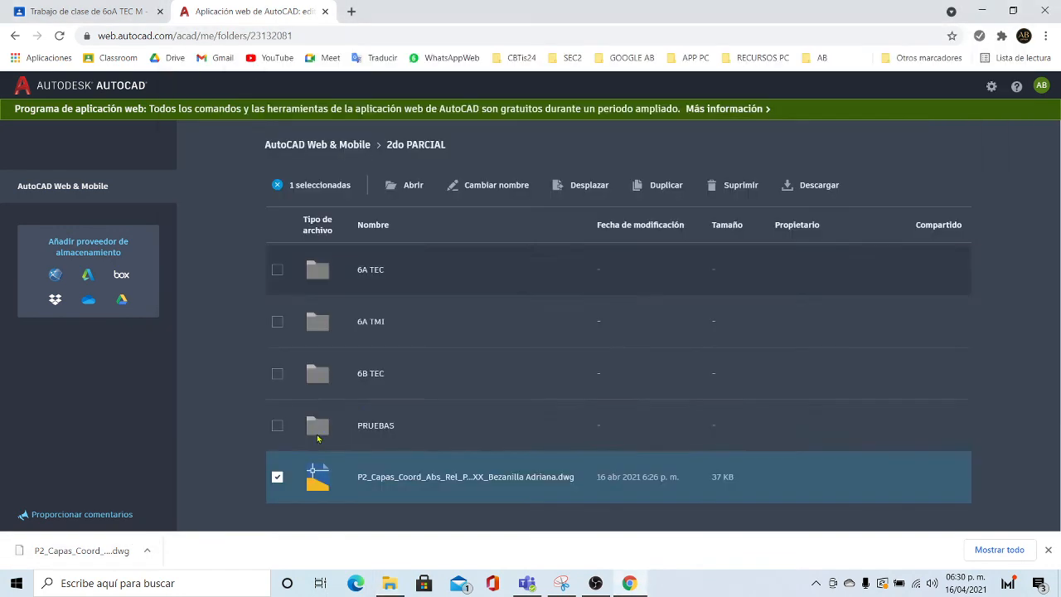
left_click(147, 550)
left_click(166, 503)
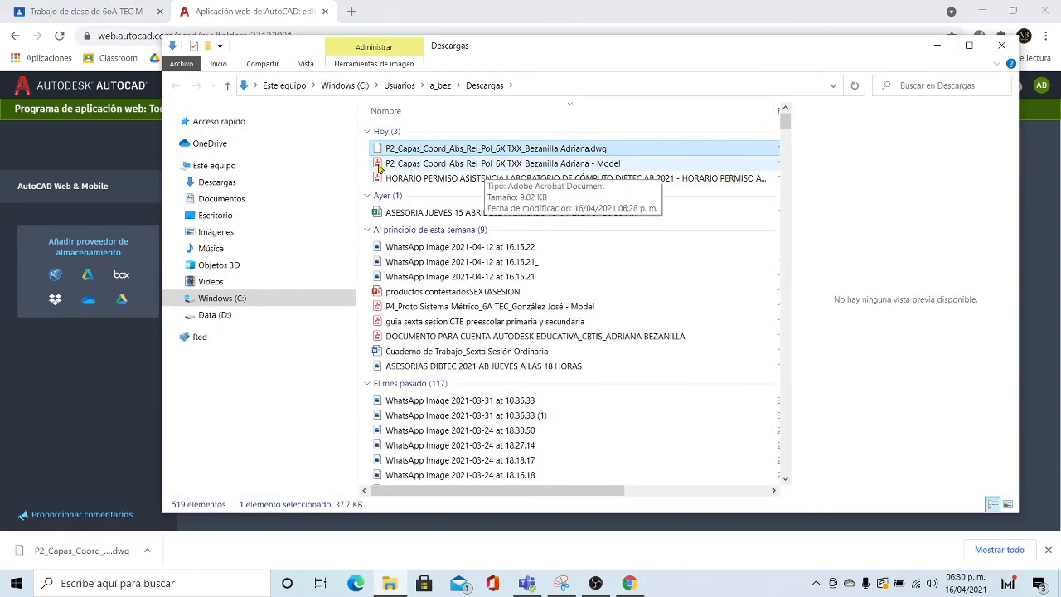
left_click(389, 166)
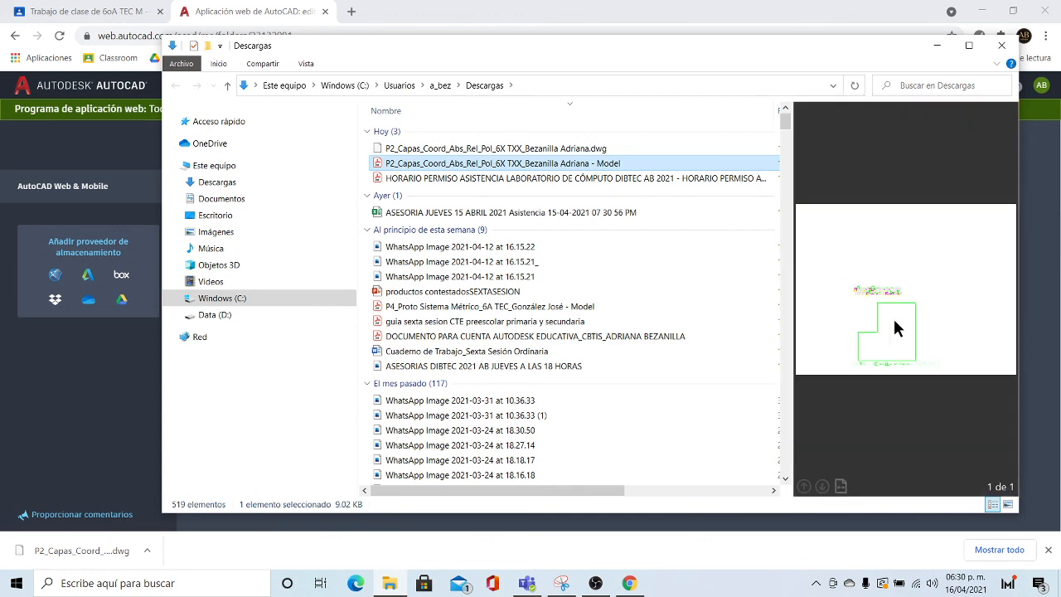
left_click(458, 149)
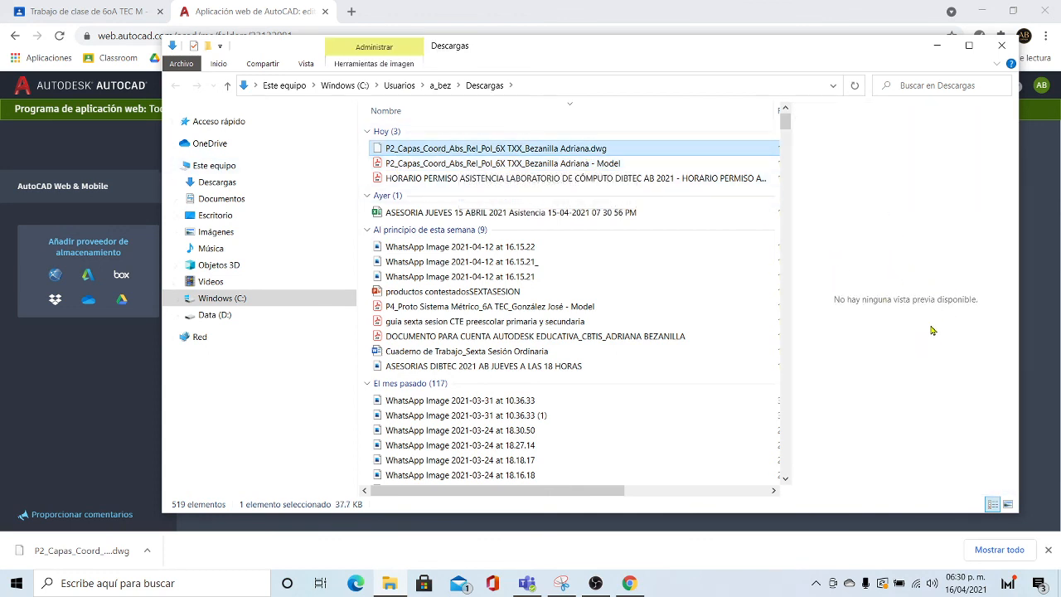
left_click(937, 46)
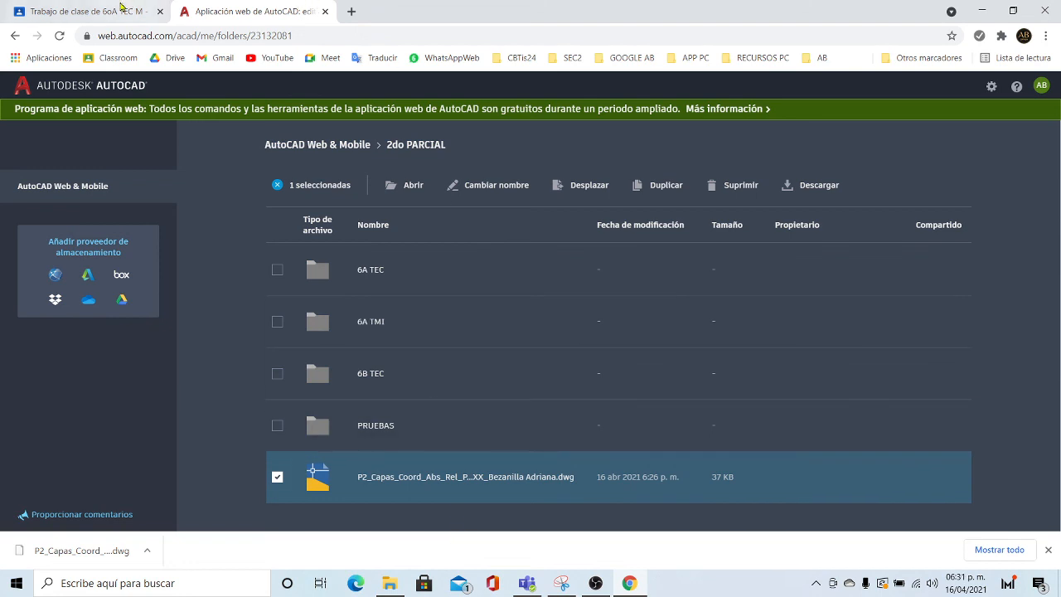
- View the instructions of 'P2: CAPAS, COORD. ABS. REL. Y POL.' in Classroom, then minimize Chrome
left_click(124, 11)
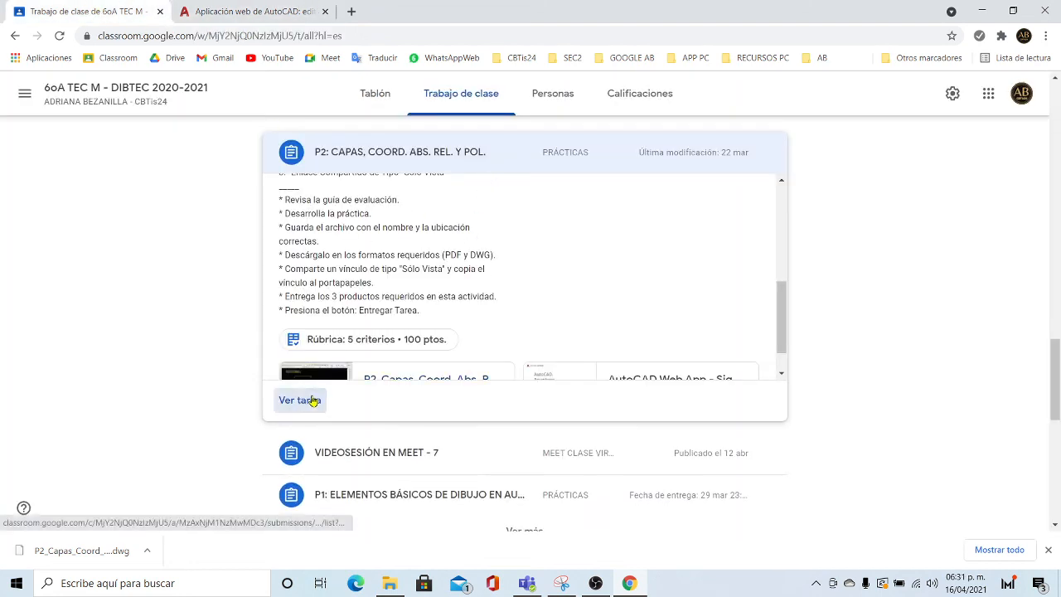
left_click(300, 401)
left_click(451, 94)
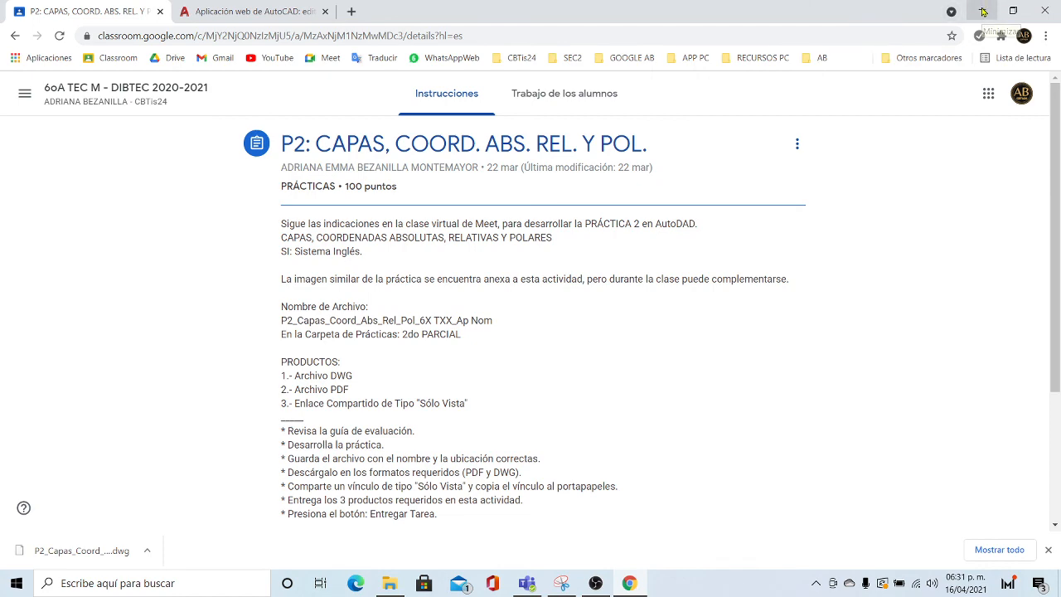
left_click(982, 11)
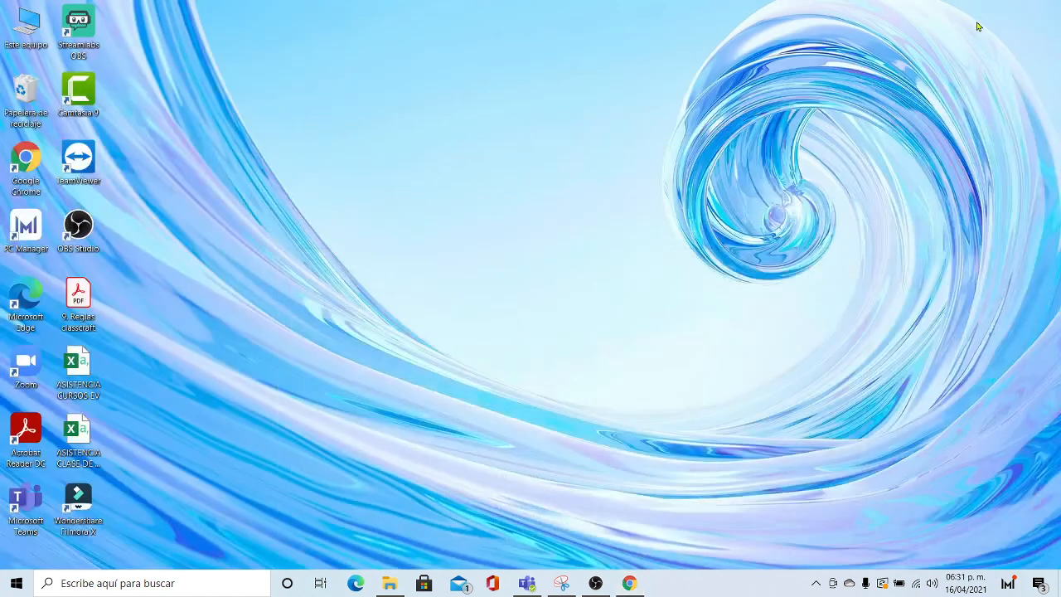